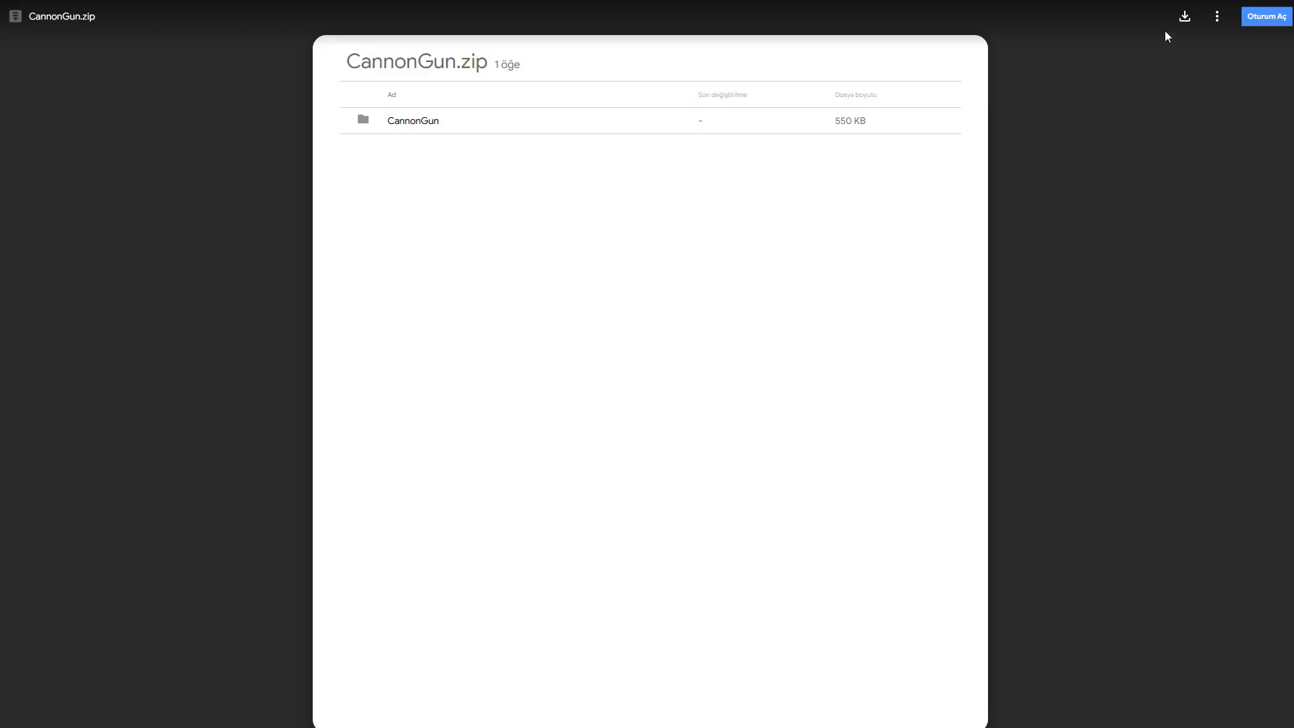
Download CannonGun.zip, copy its CannonGun folder into the Example project's Content folder, and close the archive.
{"action": "left_click", "coordinate": [1183, 18]}
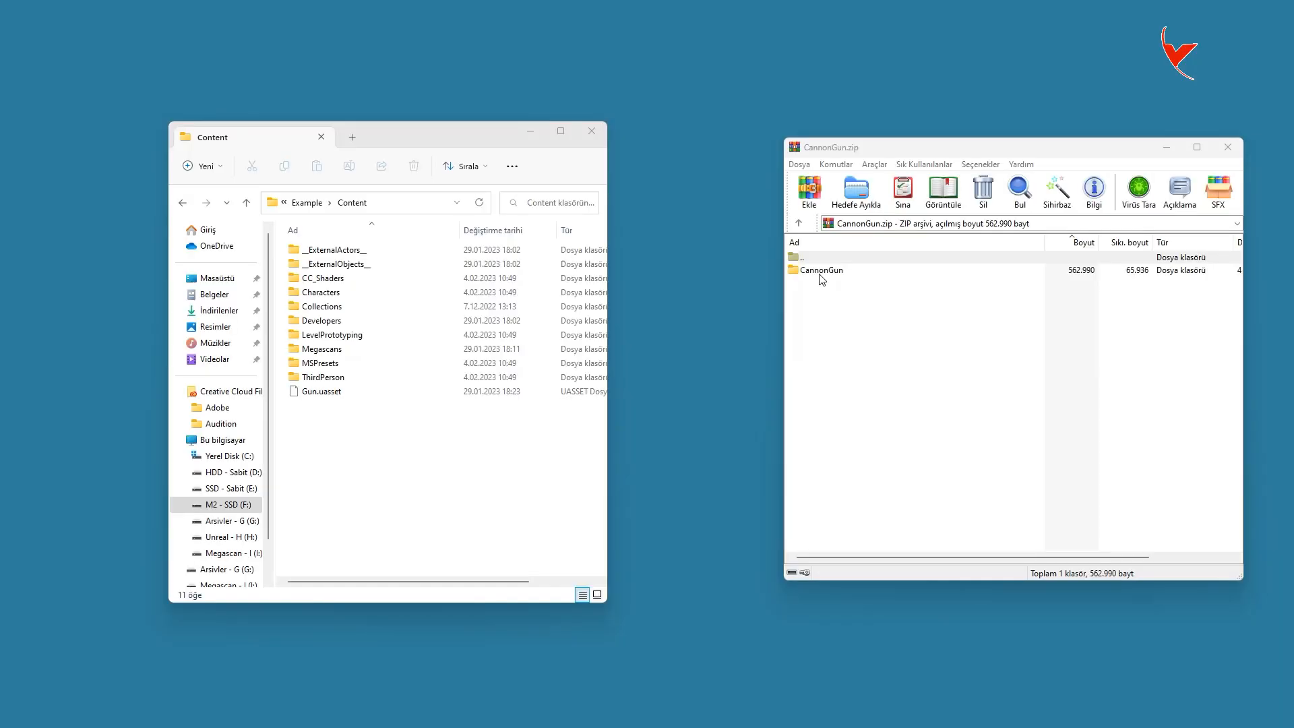
{"action": "left_click_drag", "start_coordinate": [820, 270], "coordinate": [443, 458]}
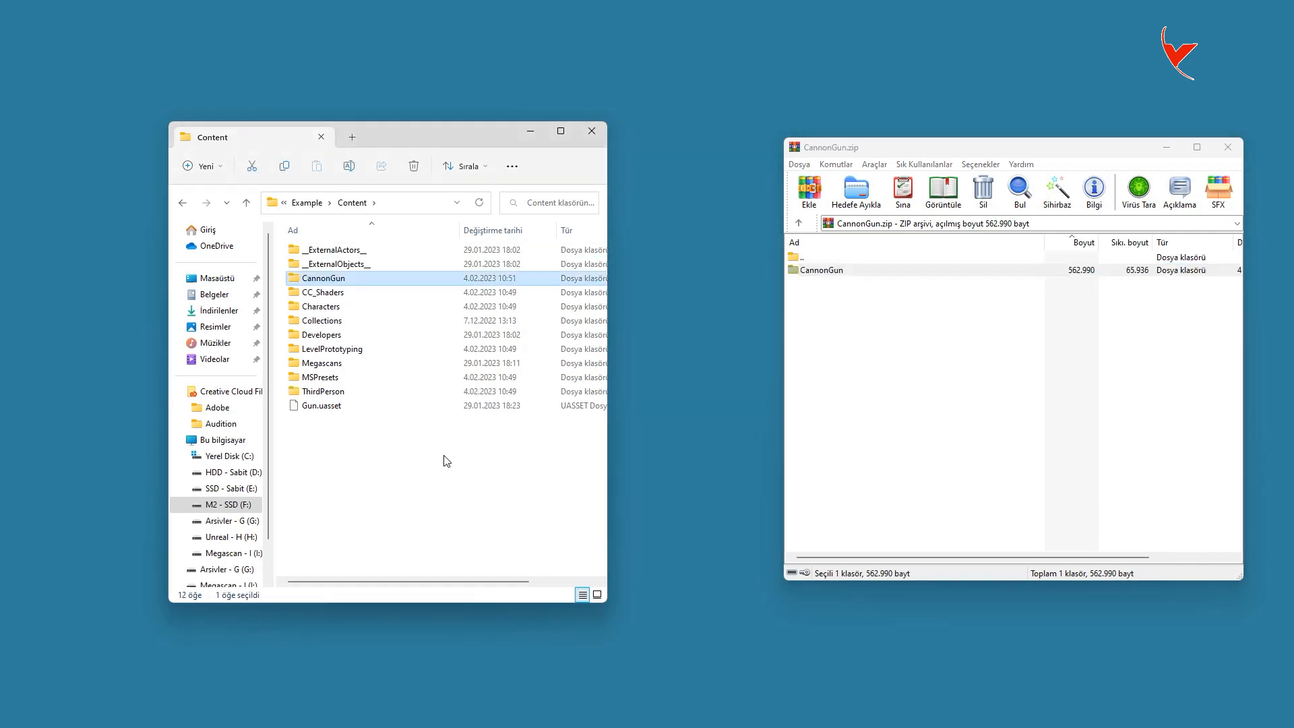
{"action": "left_click", "coordinate": [1227, 147]}
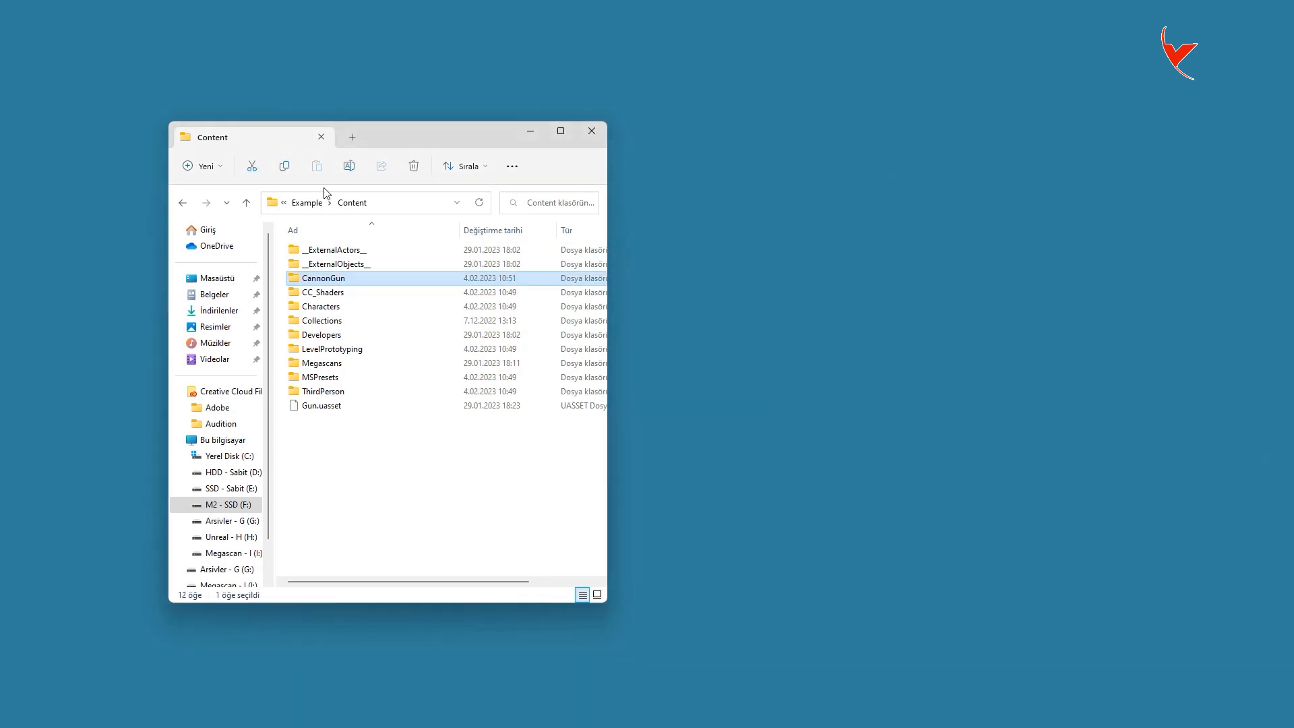
Open the Example project file from the project's root folder and close the file browser window.
{"action": "left_click", "coordinate": [295, 203]}
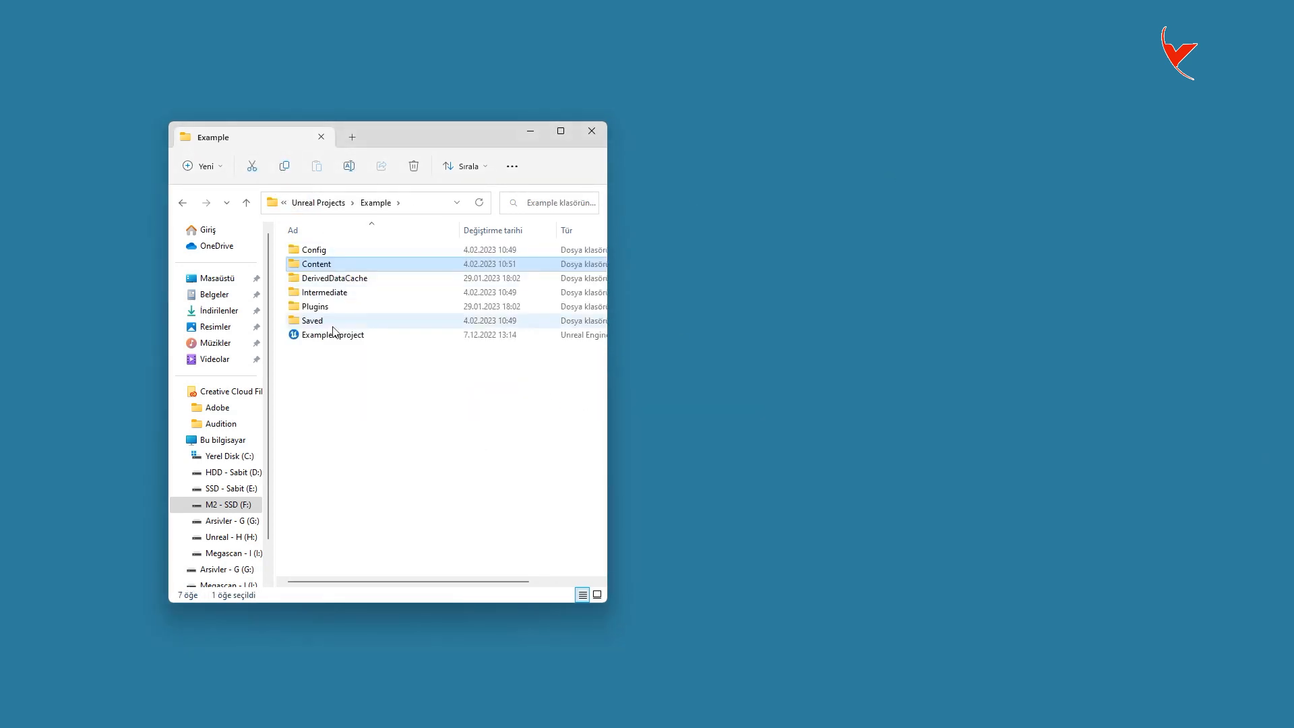
{"action": "left_click", "coordinate": [328, 335]}
{"action": "left_click", "coordinate": [592, 135]}
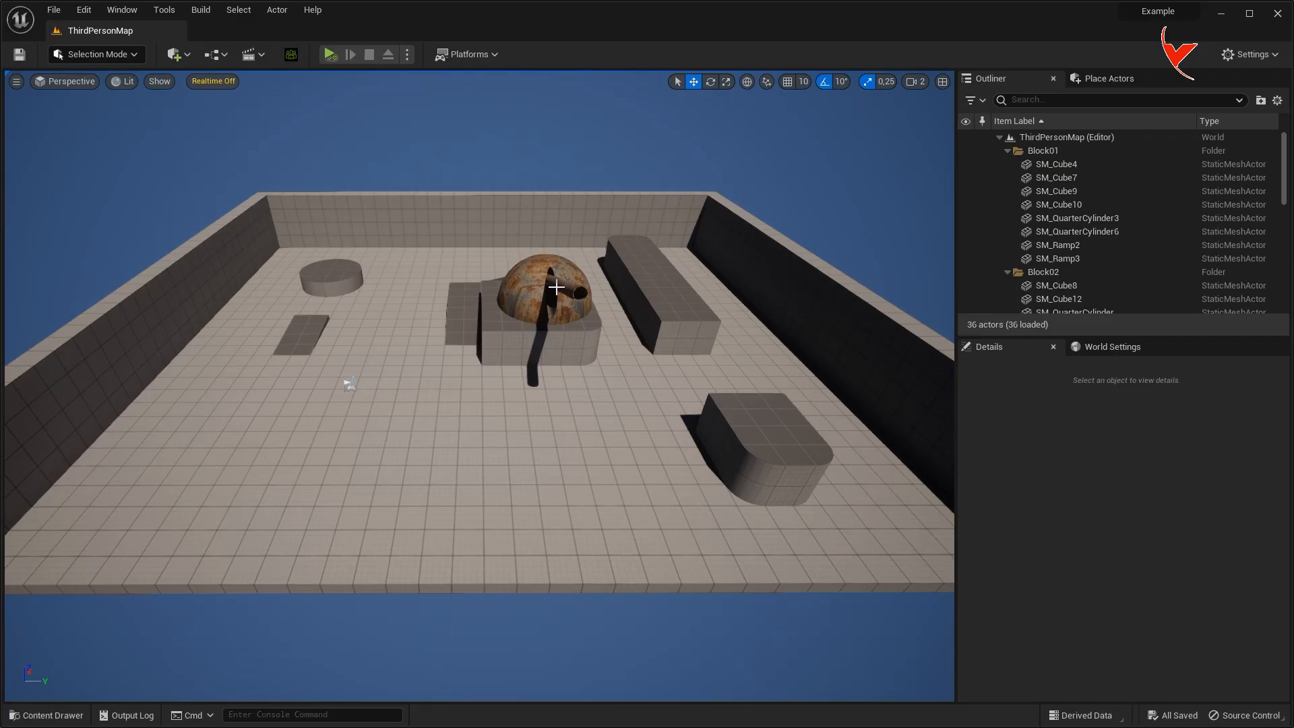
Delete the existing Gun actor from the level.
{"action": "left_click", "coordinate": [555, 287]}
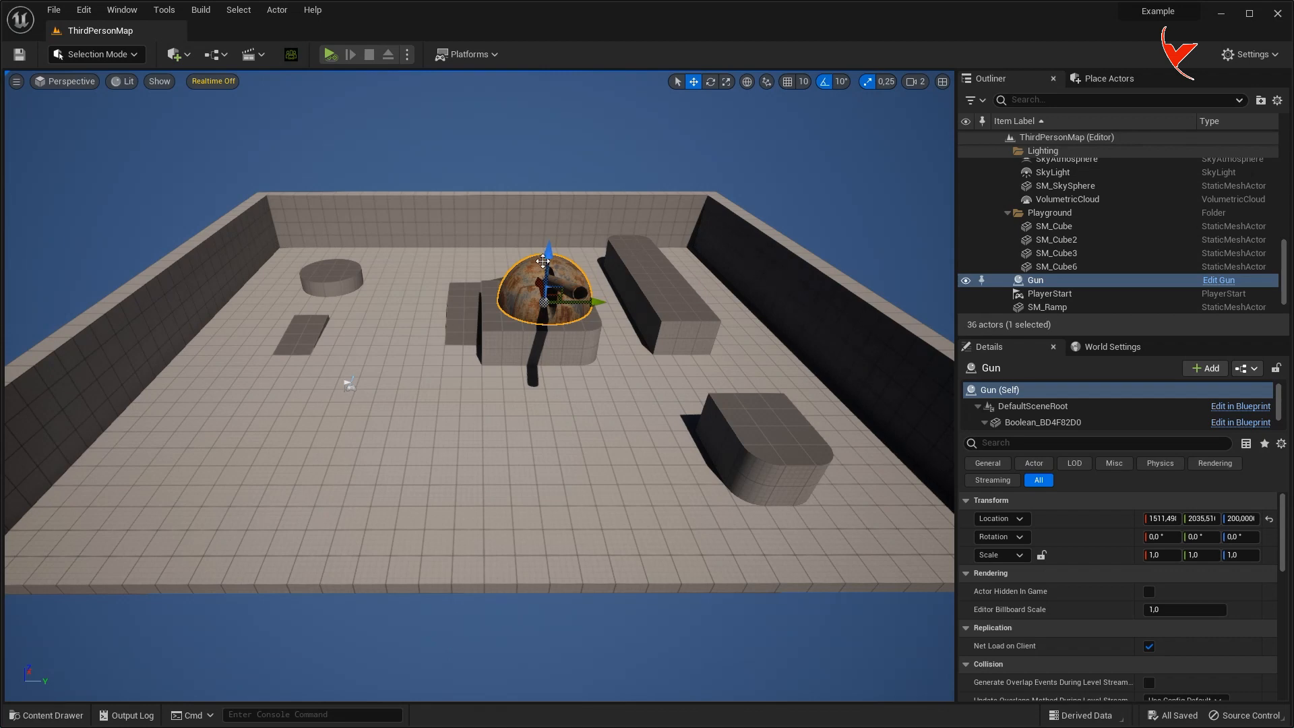
{"action": "left_click_drag", "start_coordinate": [542, 261], "coordinate": [553, 232]}
{"action": "key", "text": "Delete"}
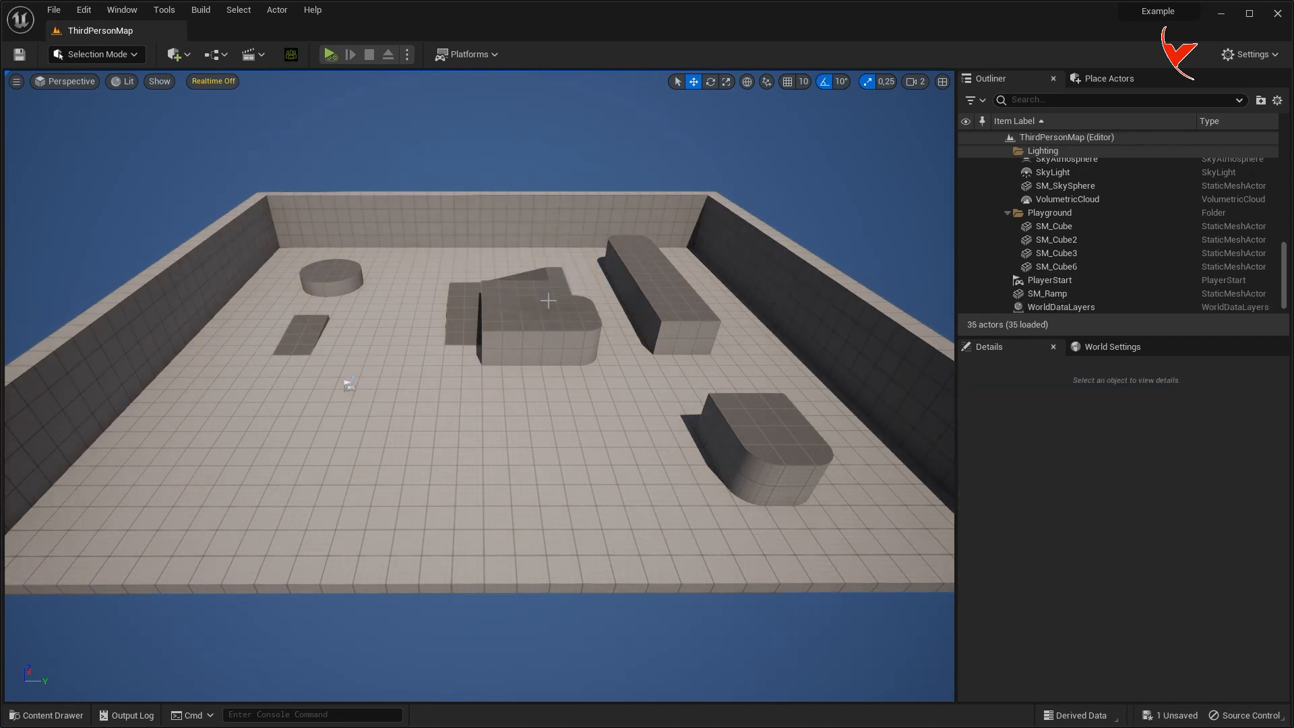
Force delete the Gun blueprint asset from the Content folder despite its remaining references.
{"action": "key", "text": "ctrl+space"}
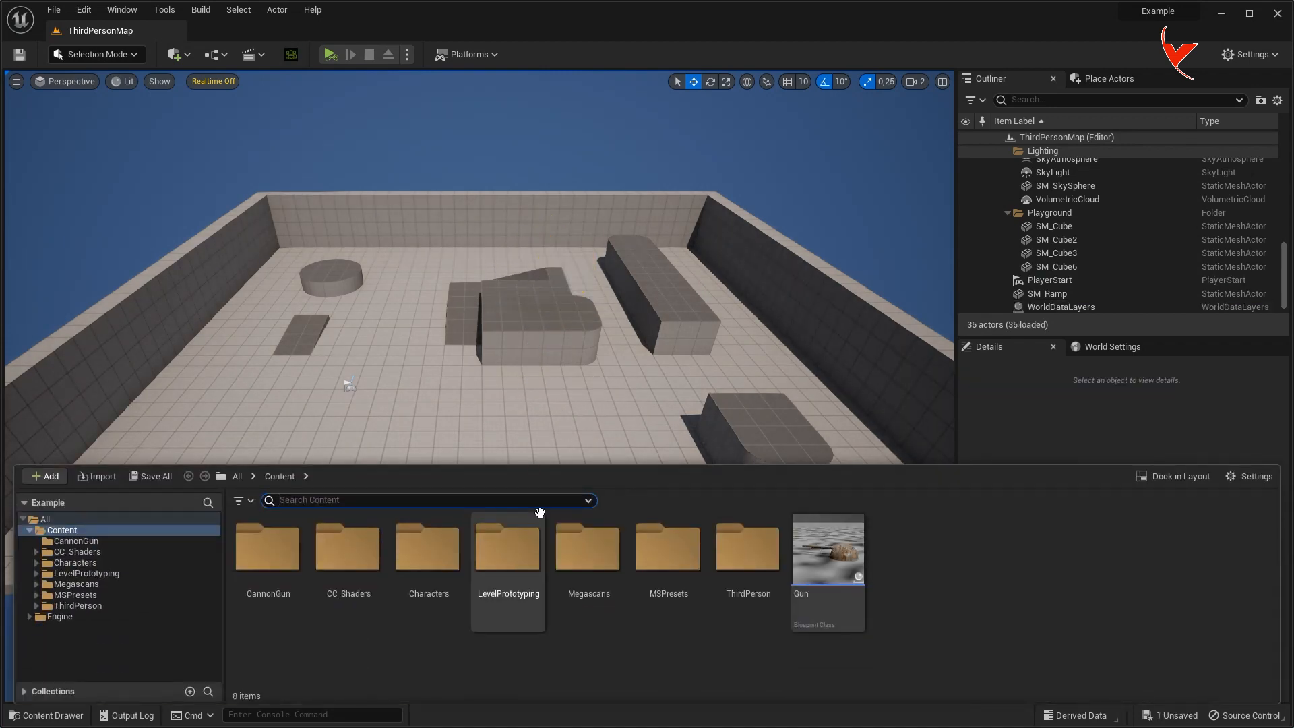
{"action": "left_click", "coordinate": [833, 558]}
{"action": "key", "text": "Delete"}
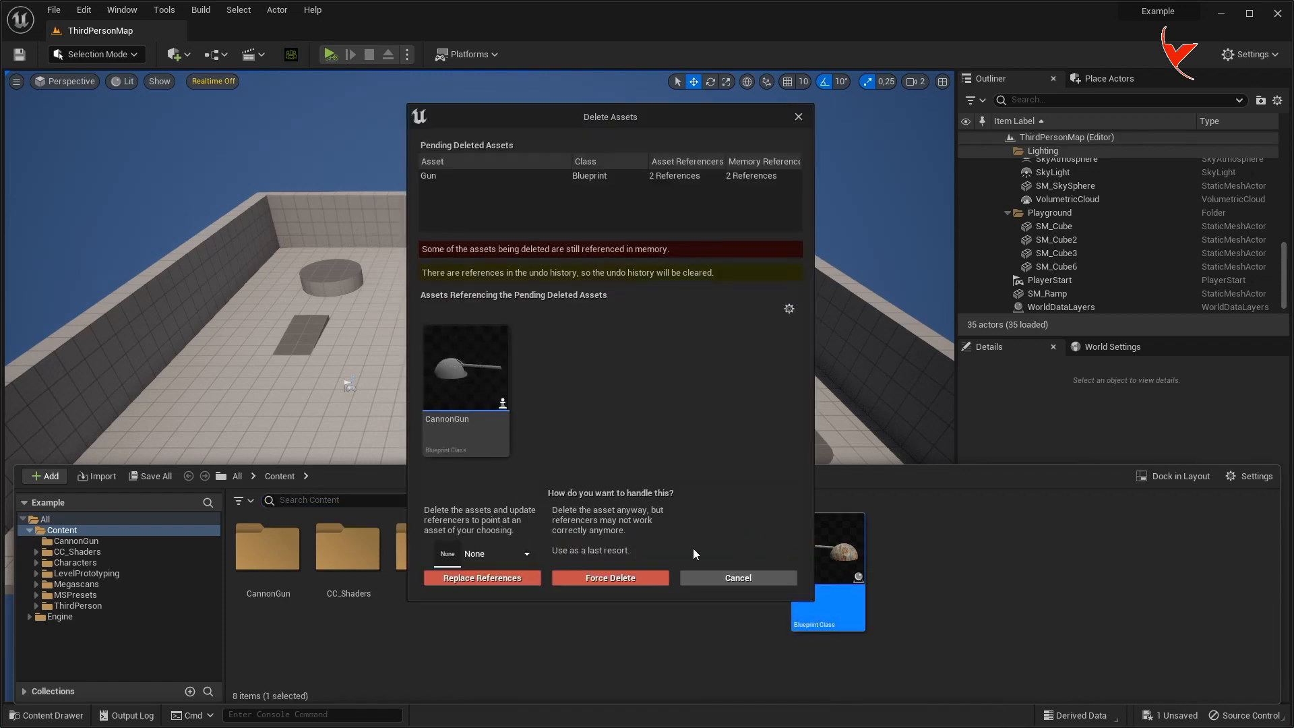
{"action": "left_click", "coordinate": [609, 578]}
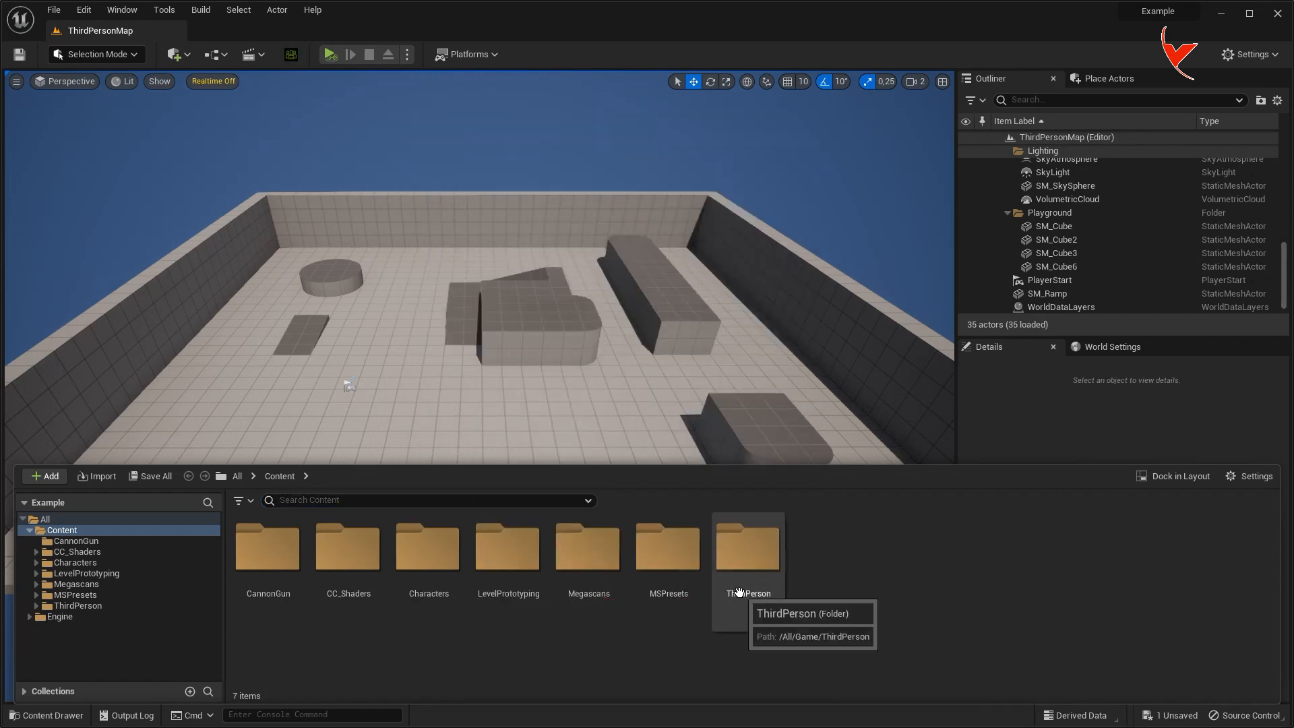
Open the generated meshes subfolder inside ThirdPerson/Maps/_GENERATED.
{"action": "double_click", "coordinate": [739, 592]}
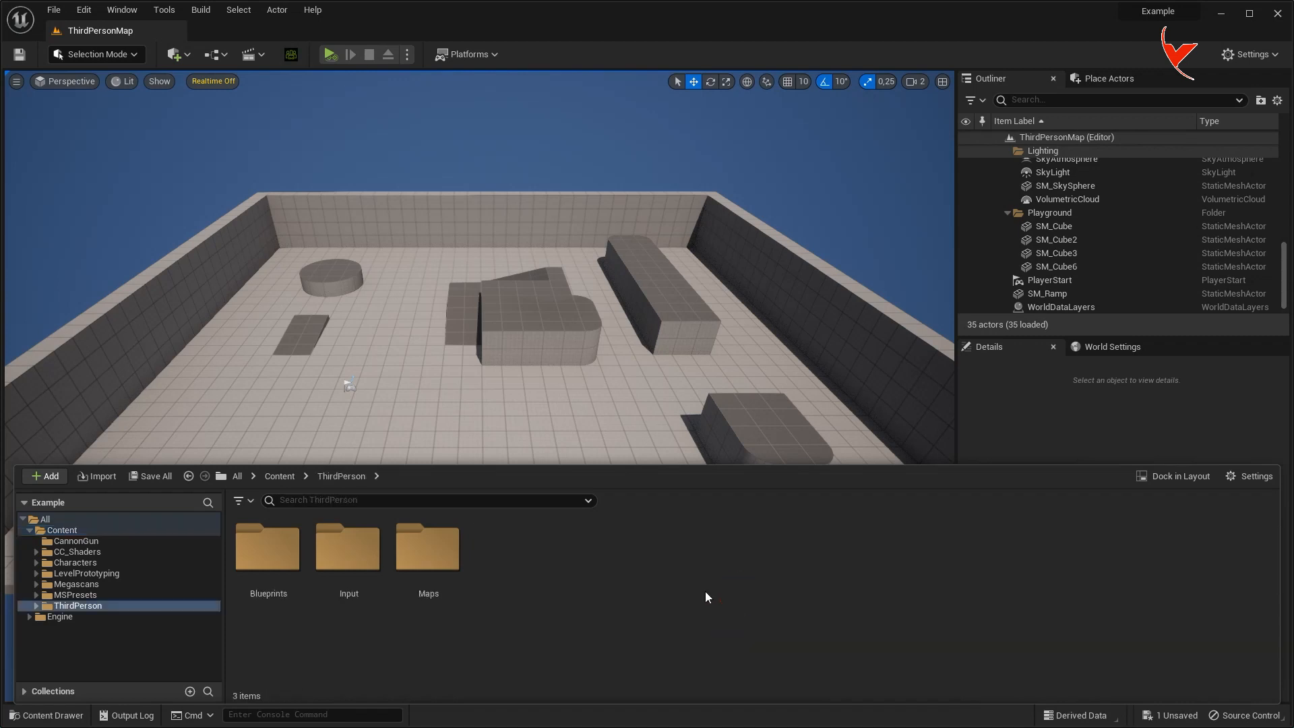
{"action": "double_click", "coordinate": [431, 549]}
{"action": "double_click", "coordinate": [268, 553]}
{"action": "double_click", "coordinate": [269, 556]}
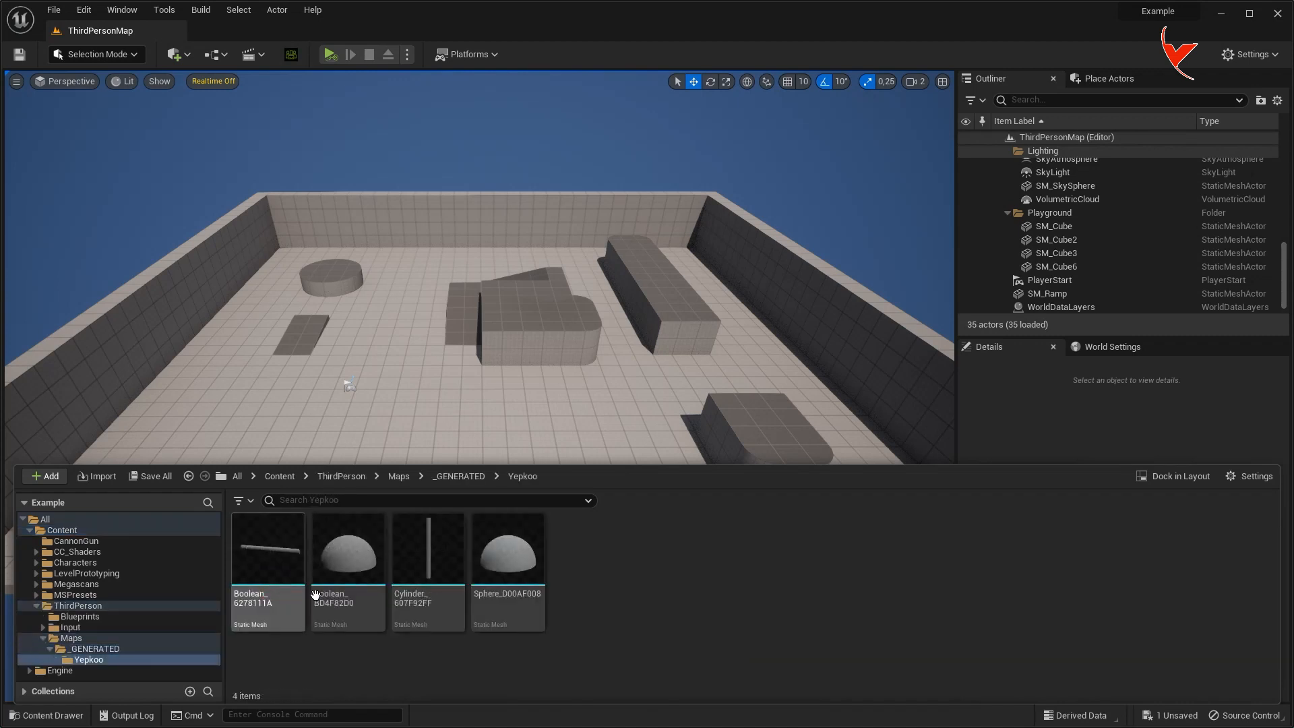
Inspect the shape of the Boolean_BD4F82D0 static mesh in its editor and close the editor.
{"action": "double_click", "coordinate": [353, 580]}
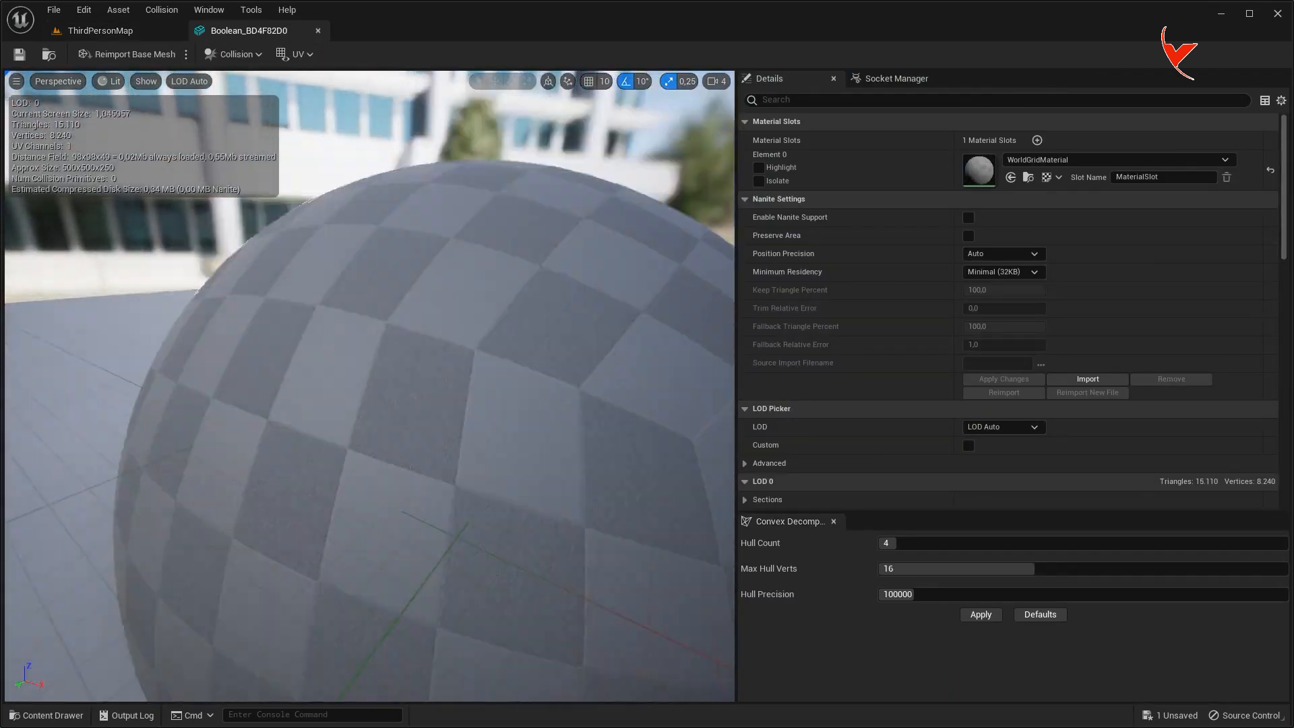
{"action": "right_click_drag", "start_coordinate": [370, 385], "coordinate": [593, 397]}
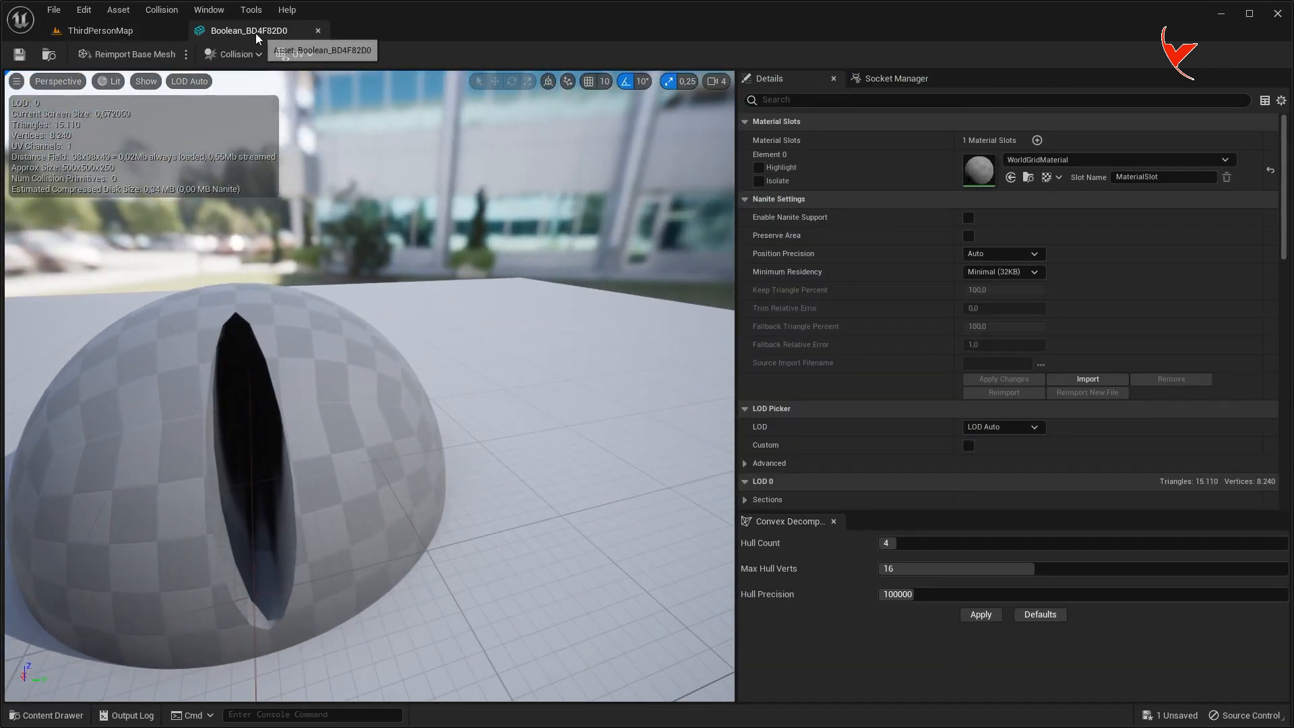
{"action": "middle_click", "coordinate": [260, 31]}
Rename the Boolean_BD4F82D0 dome mesh to CannonGun and the Boolean_6278111A tube mesh to Barrel.
{"action": "key", "text": "ctrl+space"}
{"action": "key", "text": "F2"}
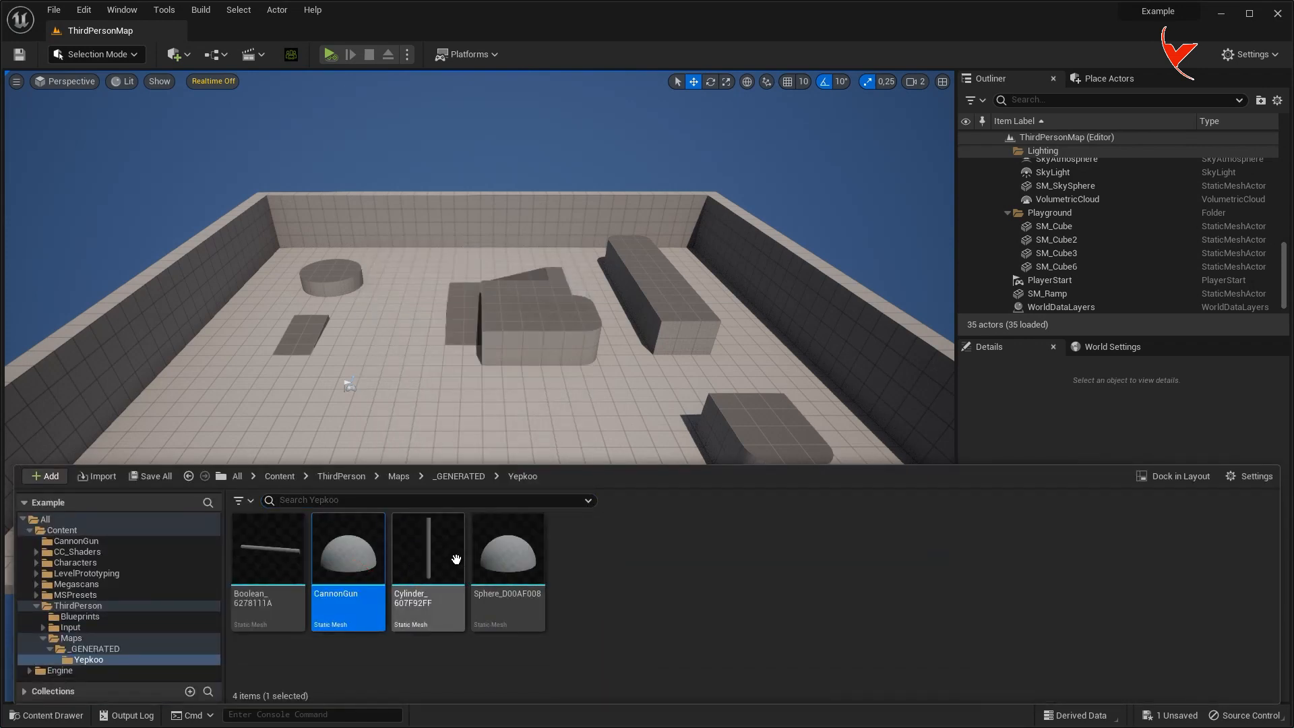
{"action": "key", "text": "Left"}
{"action": "key", "text": "F2"}
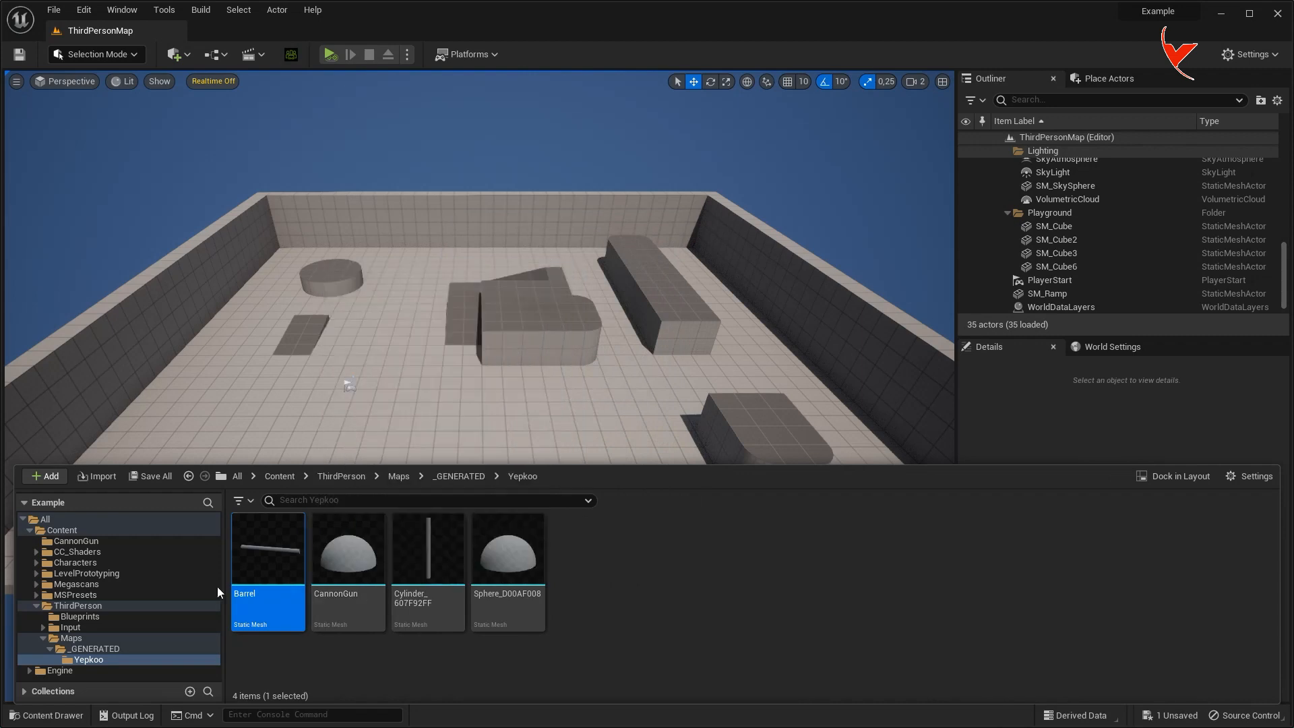
Create a folder named Mesh inside the CannonGun content folder.
{"action": "left_click", "coordinate": [119, 543]}
{"action": "right_click", "coordinate": [426, 603]}
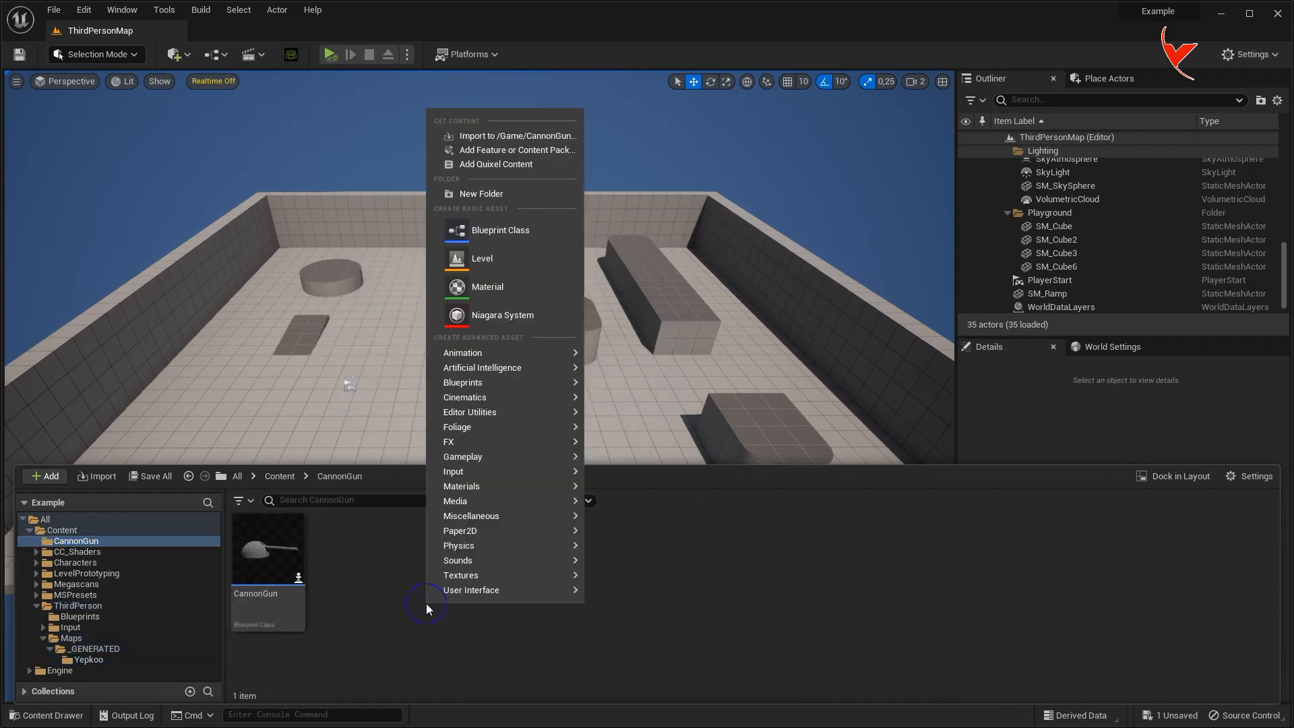
{"action": "left_click", "coordinate": [514, 198]}
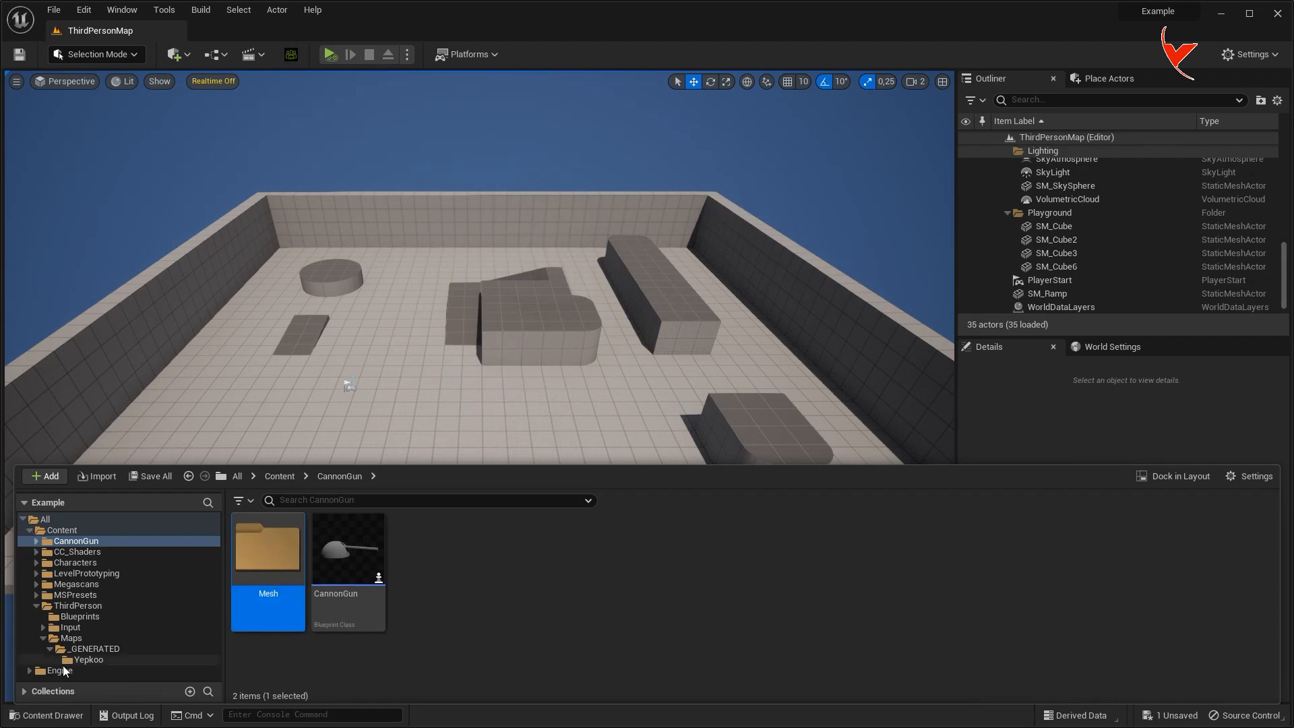
Move the Barrel and CannonGun static meshes from the generated meshes folder into CannonGun/Mesh and open that folder.
{"action": "left_click", "coordinate": [94, 650]}
{"action": "left_click", "coordinate": [113, 660]}
{"action": "left_click", "coordinate": [286, 563]}
{"action": "left_click", "coordinate": [348, 560], "text": "ctrl"}
{"action": "left_click_drag", "start_coordinate": [348, 559], "coordinate": [113, 566]}
{"action": "left_click", "coordinate": [138, 581]}
{"action": "left_click", "coordinate": [80, 552]}
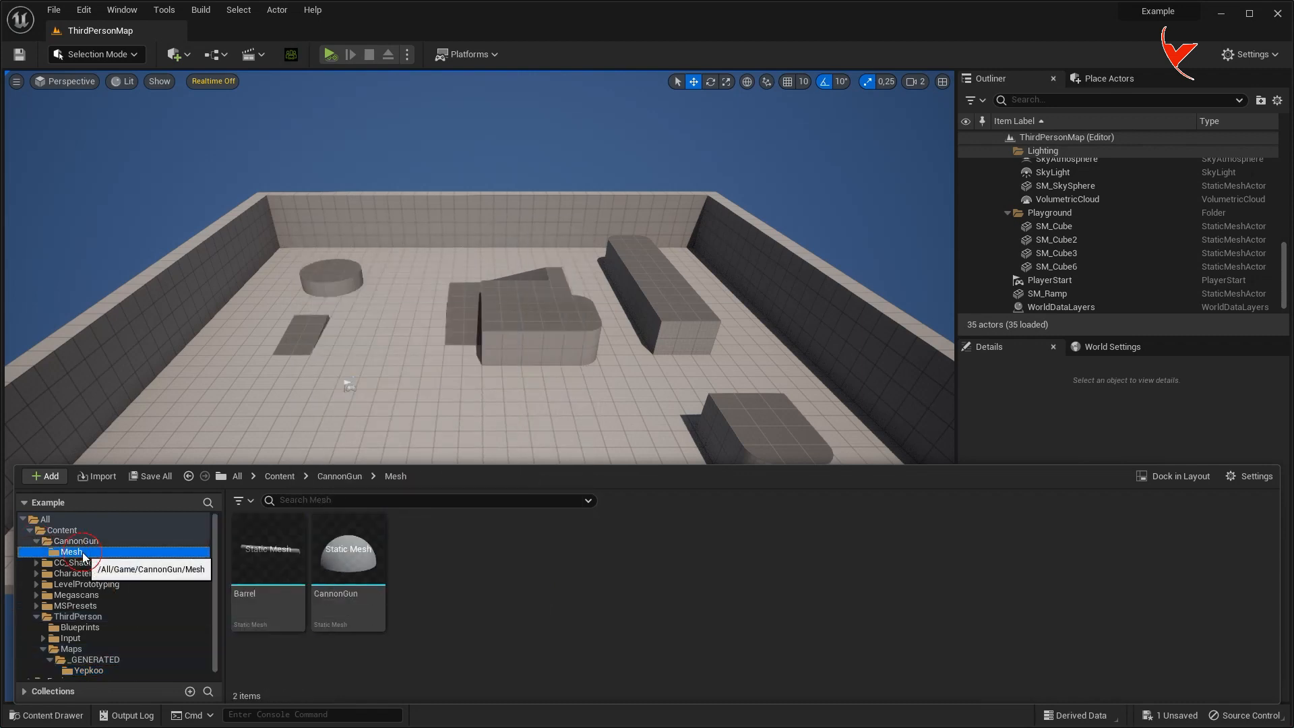
Open the CannonGun blueprint, dock its editor beside the ThirdPersonMap level, and view its event graph.
{"action": "left_click", "coordinate": [87, 542]}
{"action": "left_click", "coordinate": [347, 546]}
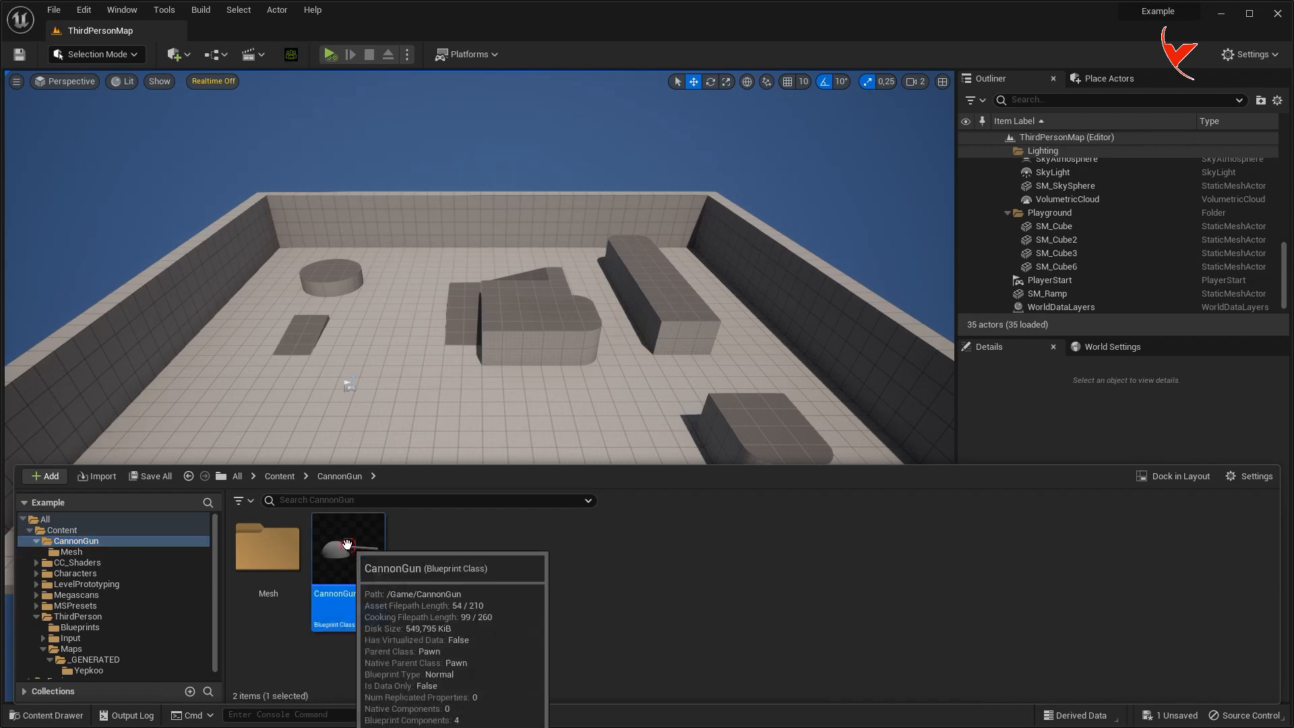
{"action": "double_click", "coordinate": [348, 544]}
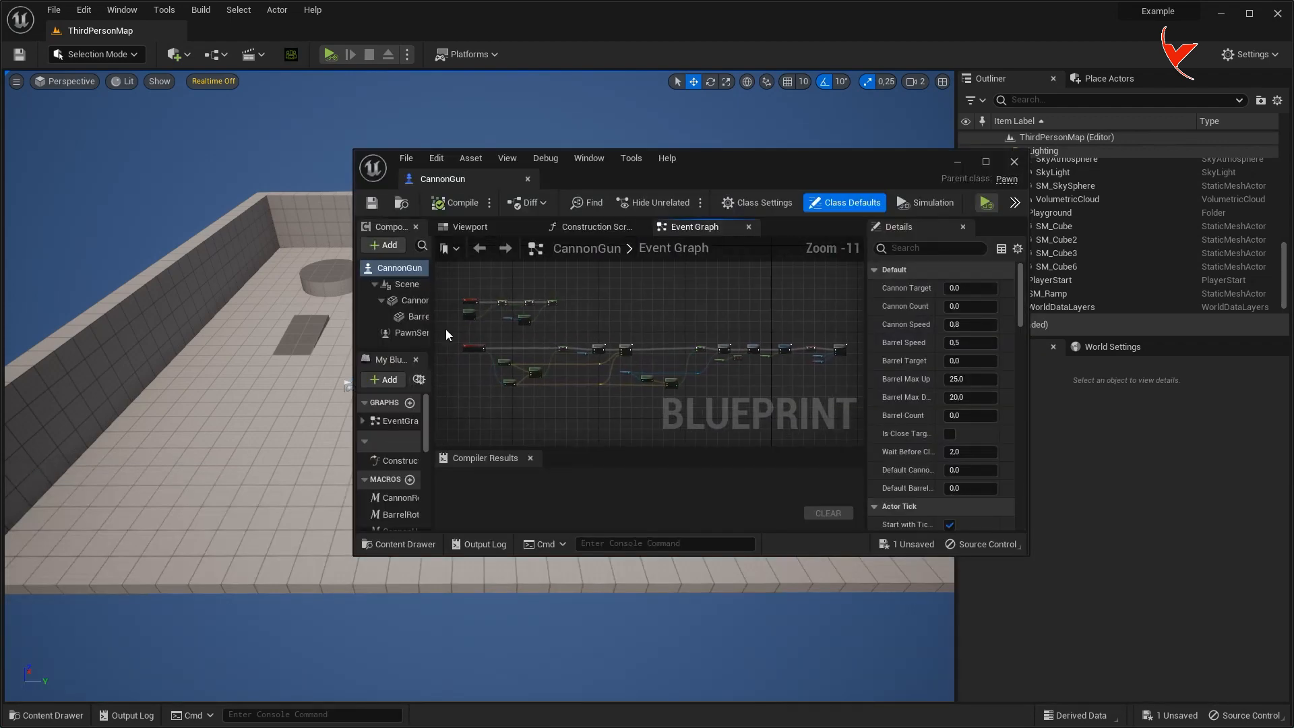
{"action": "left_click_drag", "start_coordinate": [432, 178], "coordinate": [326, 103]}
{"action": "scroll", "coordinate": [351, 202], "scroll_direction": "down", "scroll_amount": 1}
{"action": "right_click_drag", "start_coordinate": [366, 248], "coordinate": [498, 326]}
{"action": "scroll", "coordinate": [440, 305], "scroll_direction": "up", "scroll_amount": 4}
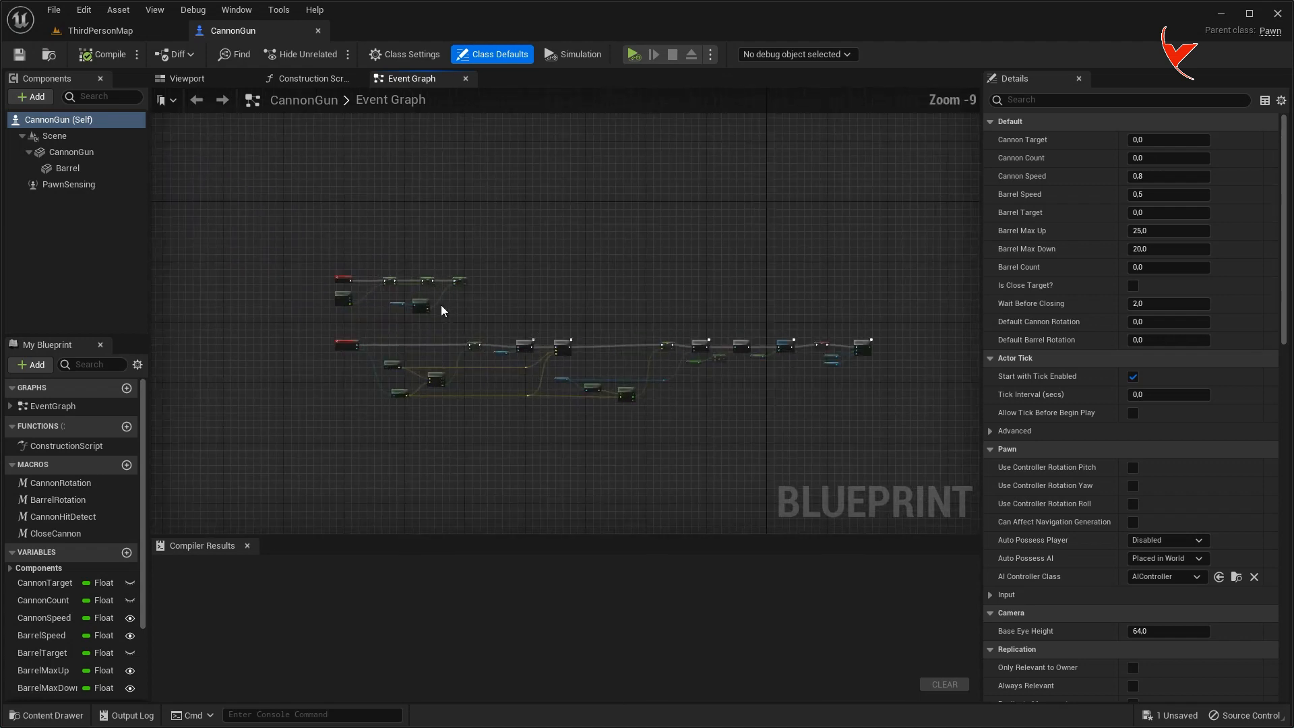
Assign the CannonGun static mesh from the Mesh folder to the blueprint's CannonGun component.
{"action": "left_click", "coordinate": [225, 75]}
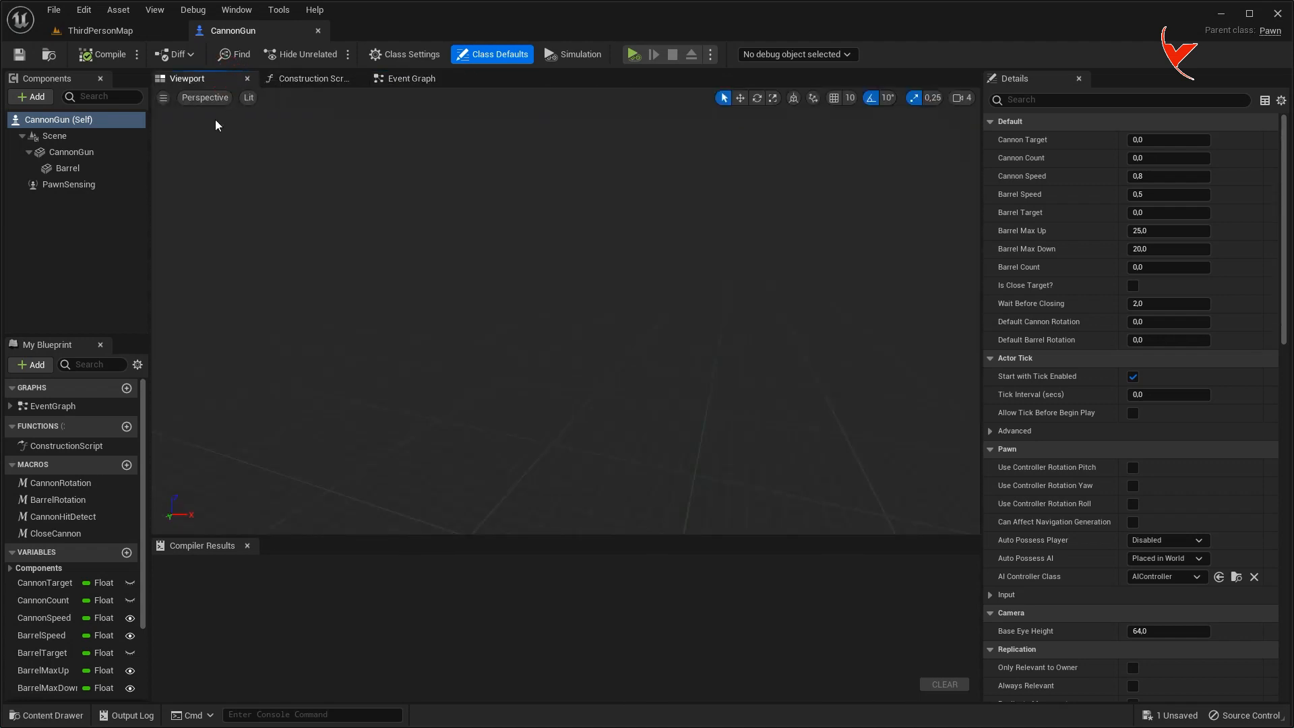
{"action": "left_click", "coordinate": [61, 153]}
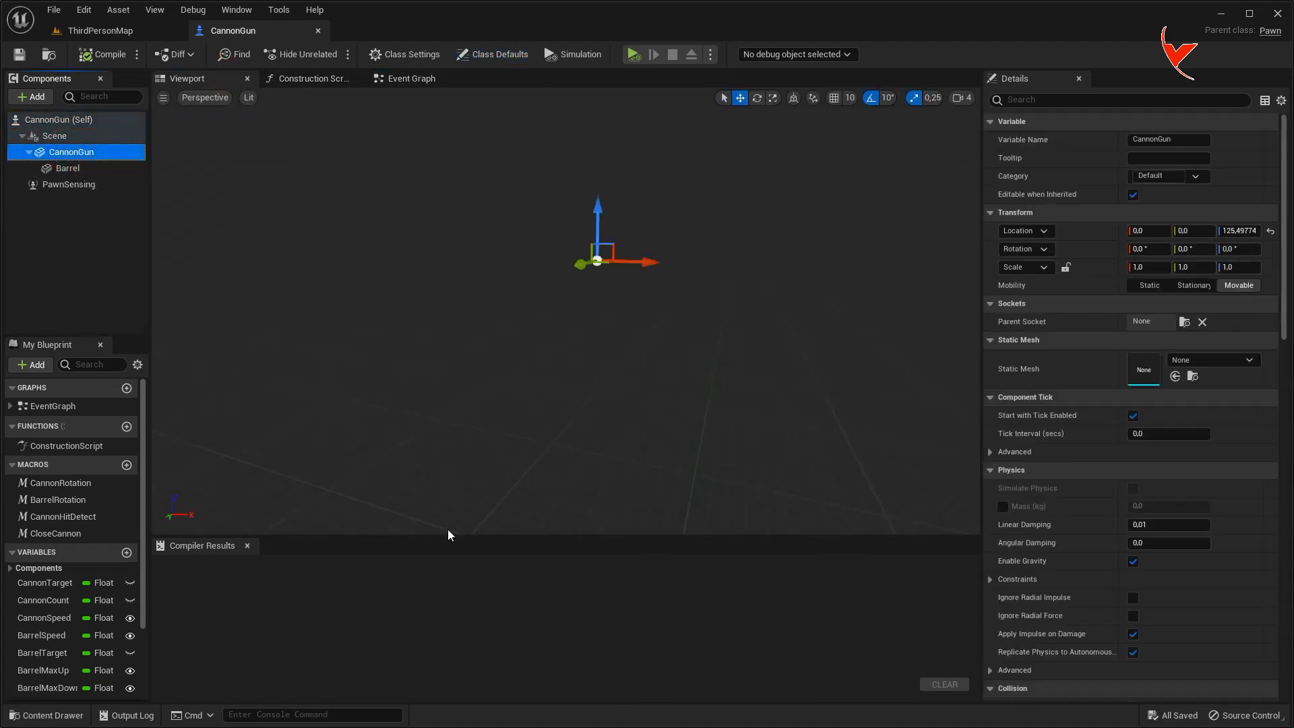
{"action": "key", "text": "ctrl+space"}
{"action": "left_click", "coordinate": [275, 553]}
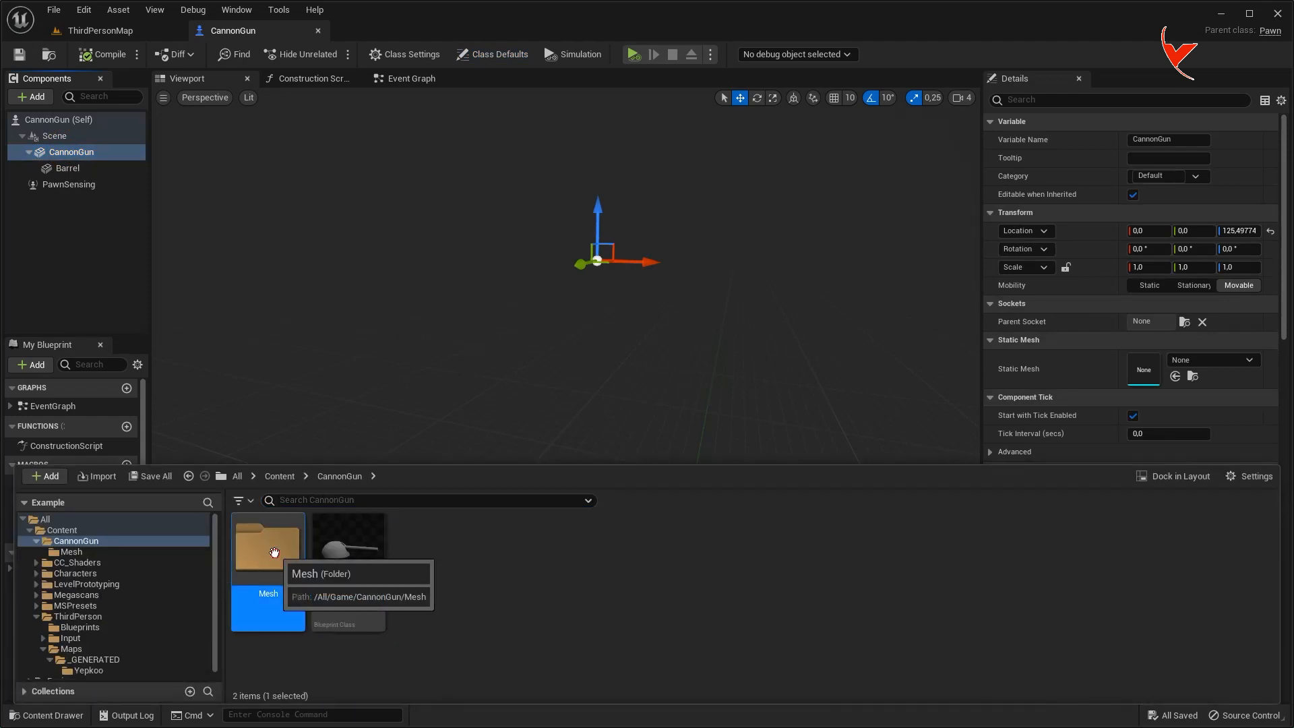
{"action": "double_click", "coordinate": [275, 552]}
{"action": "left_click", "coordinate": [348, 552]}
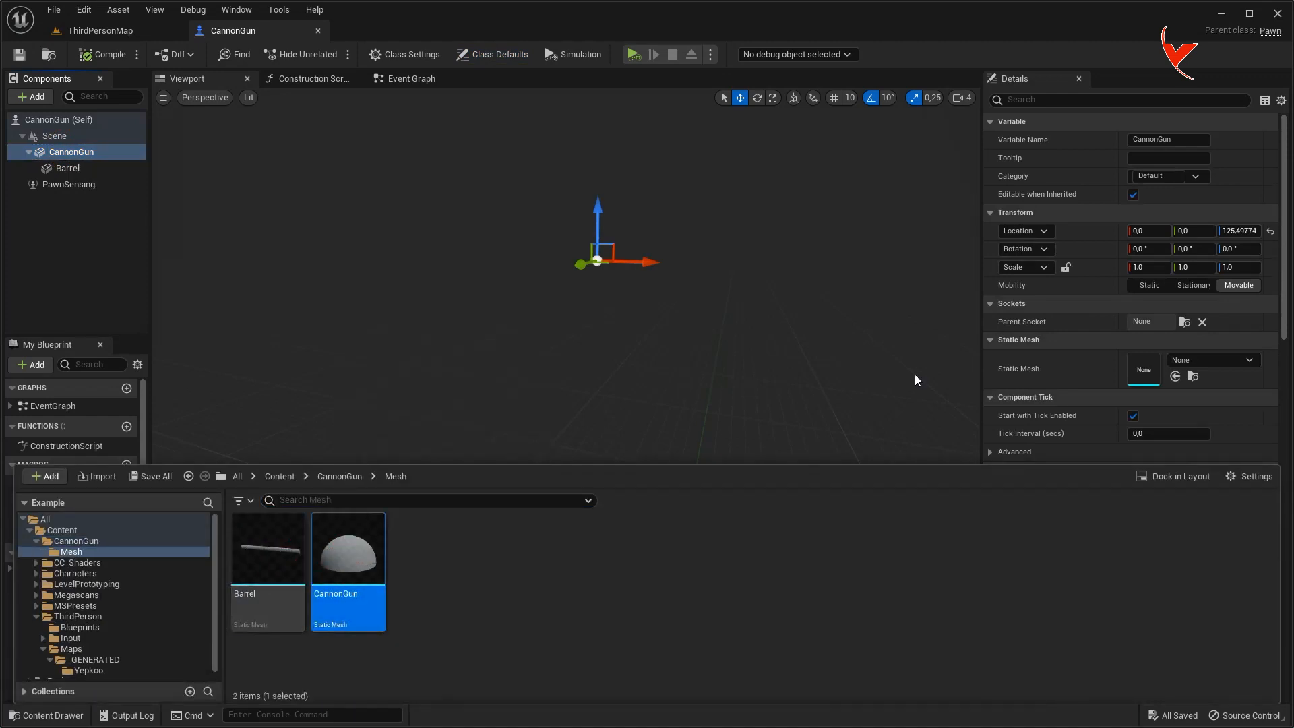
{"action": "left_click", "coordinate": [1175, 377]}
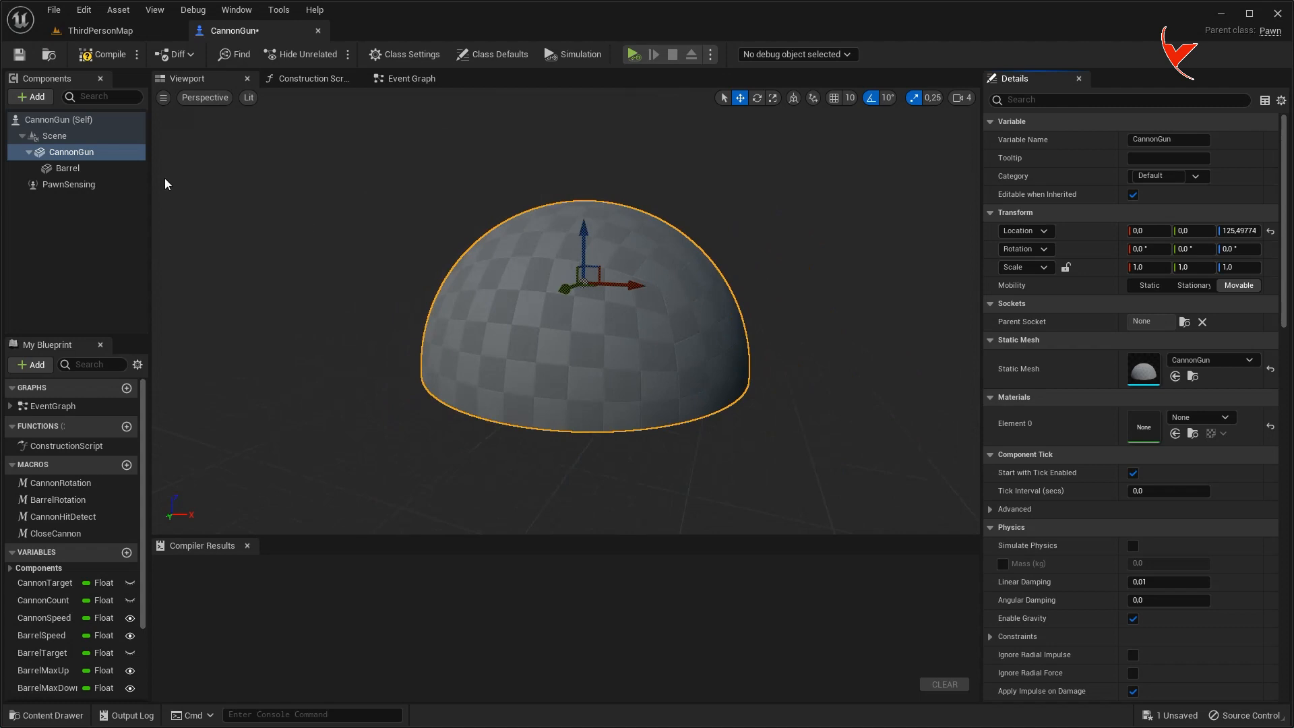
Assign the Barrel static mesh to the blueprint's Barrel component.
{"action": "left_click", "coordinate": [68, 168]}
{"action": "key", "text": "ctrl+space"}
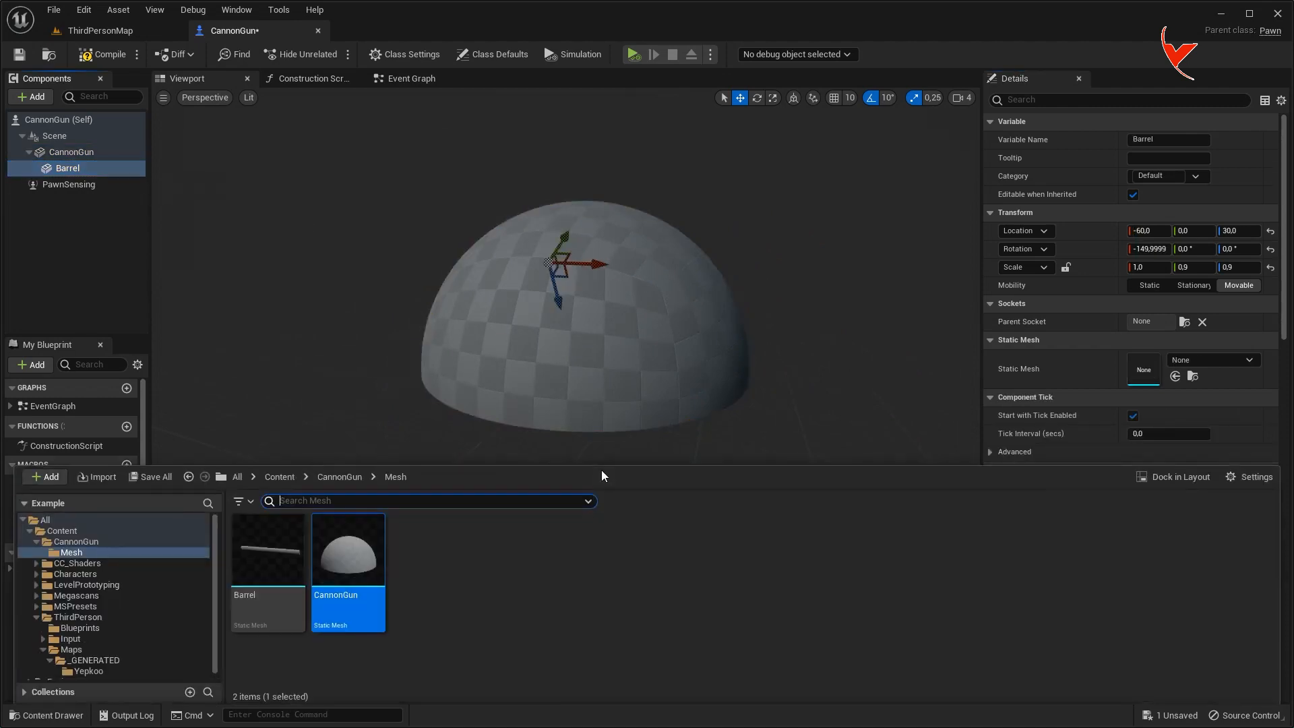
{"action": "left_click", "coordinate": [267, 549]}
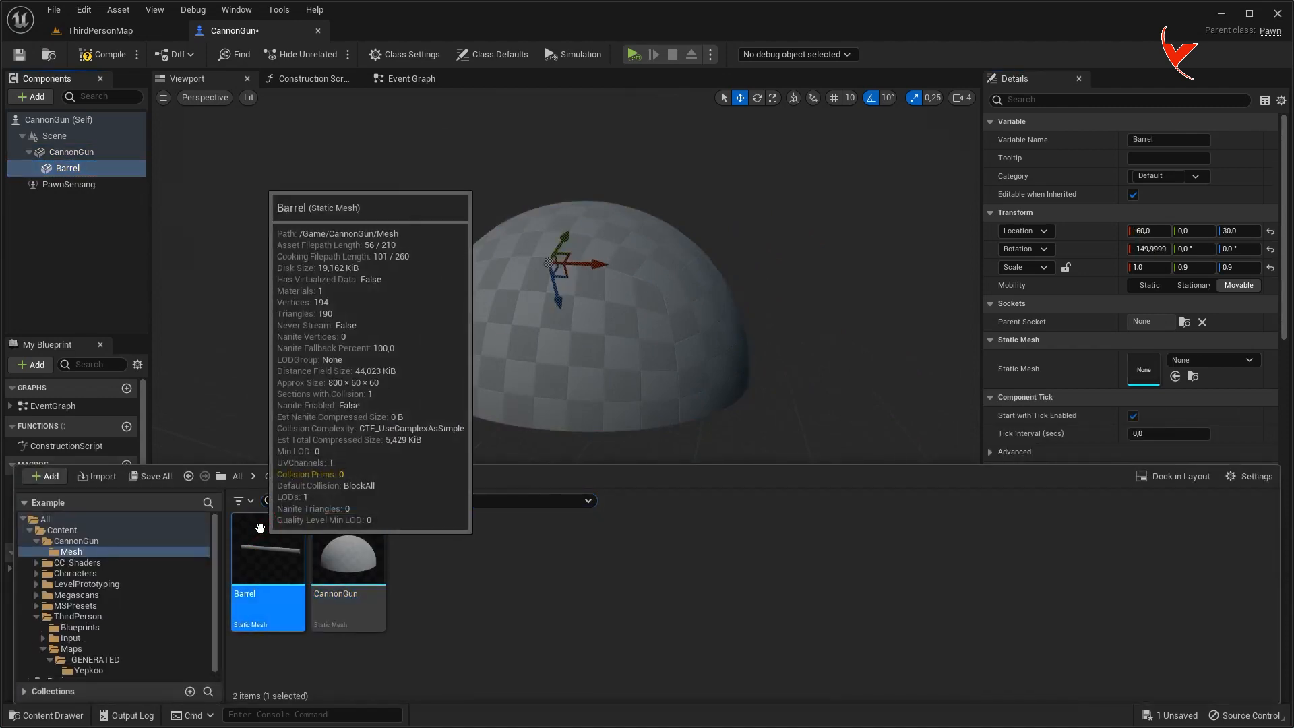
{"action": "left_click", "coordinate": [1177, 377]}
{"action": "scroll", "coordinate": [679, 335], "scroll_direction": "down", "scroll_amount": 1}
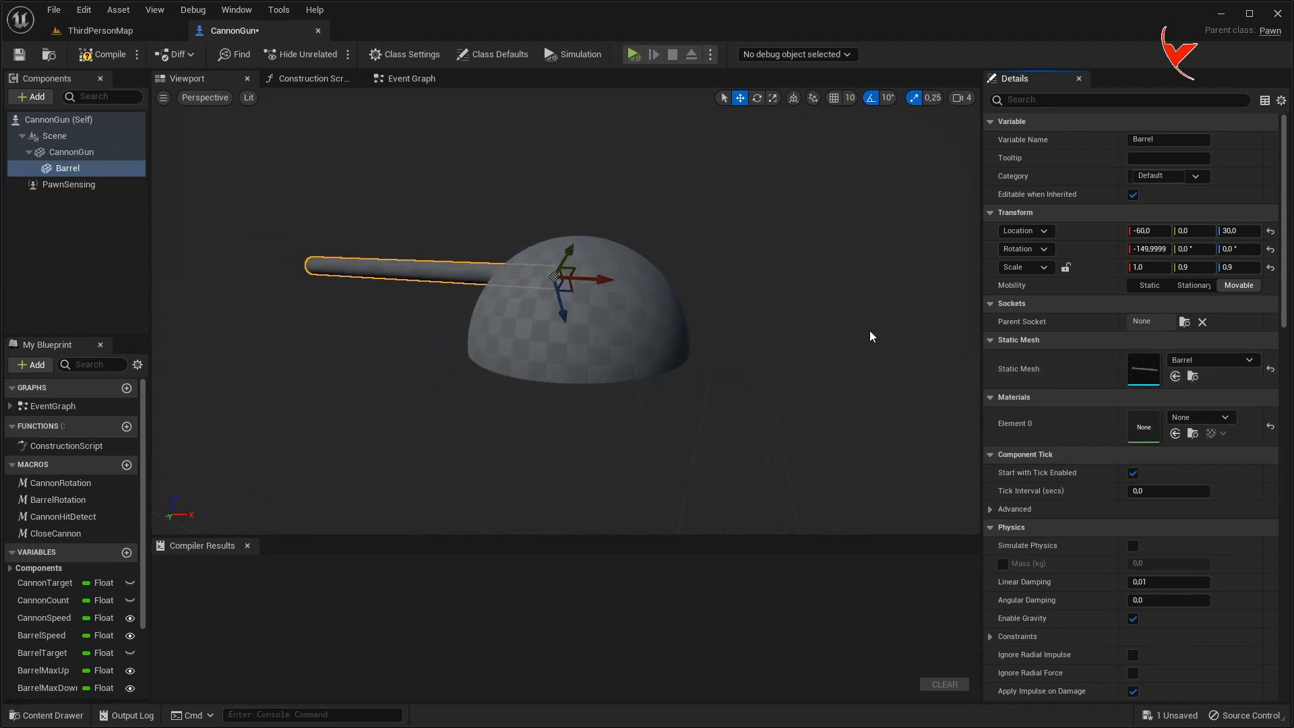
Apply the Megascans material MI_Rusty_Metal_Sheet_ucujddrn_2K to both the CannonGun and Barrel components.
{"action": "left_click", "coordinate": [82, 154], "text": "ctrl"}
{"action": "key", "text": "ctrl+space"}
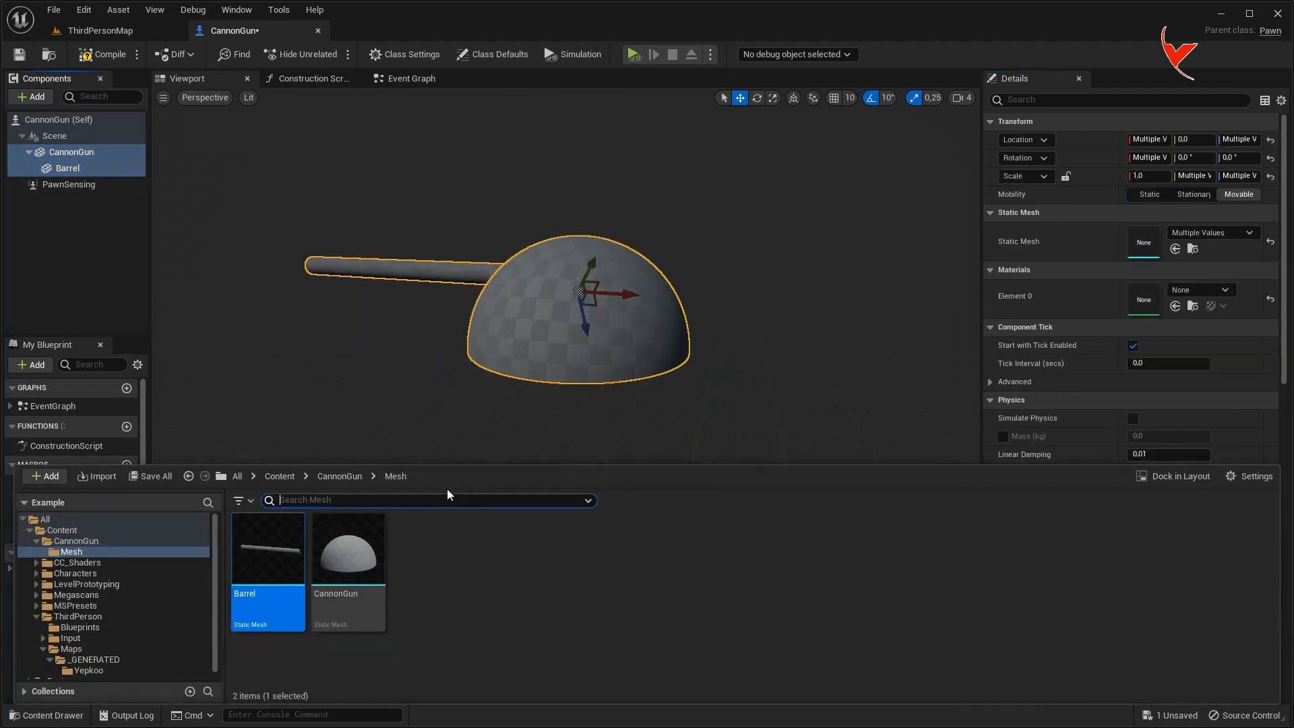
{"action": "left_click", "coordinate": [279, 476]}
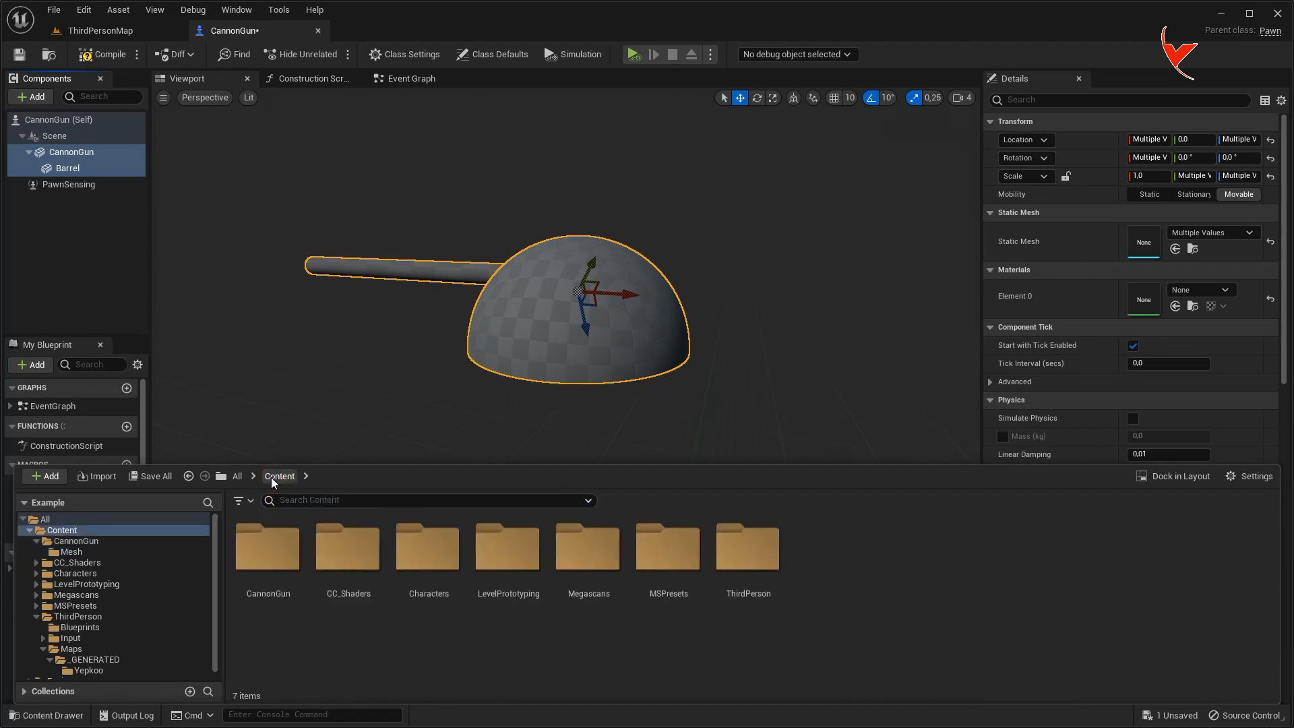
{"action": "double_click", "coordinate": [563, 557]}
{"action": "double_click", "coordinate": [289, 557]}
{"action": "double_click", "coordinate": [290, 558]}
{"action": "left_click", "coordinate": [289, 558]}
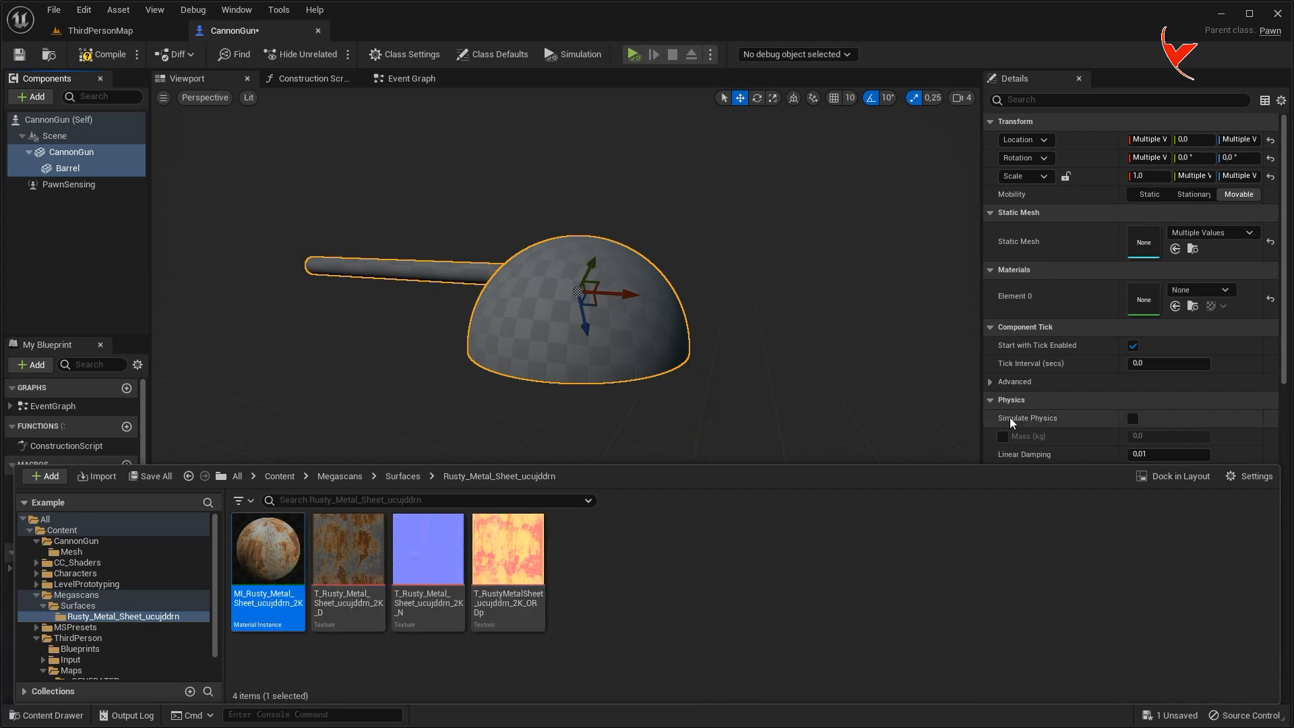
{"action": "left_click", "coordinate": [1175, 306]}
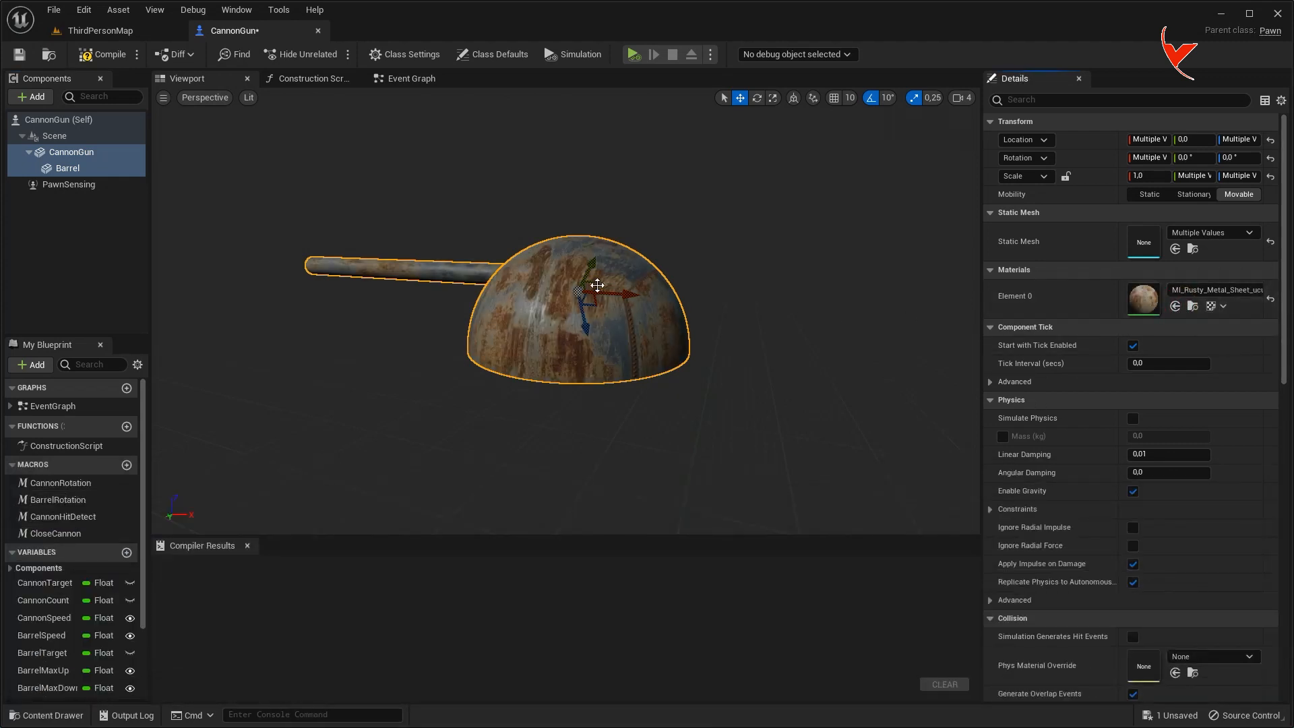
Examine the PawnSensing component's extent around the cannon in the blueprint viewport.
{"action": "left_click", "coordinate": [74, 184]}
{"action": "scroll", "coordinate": [432, 303], "scroll_direction": "down", "scroll_amount": 3}
{"action": "scroll", "coordinate": [444, 315], "scroll_direction": "down", "scroll_amount": 3}
{"action": "right_click_drag", "start_coordinate": [459, 327], "coordinate": [418, 338]}
{"action": "key", "text": "s"}
{"action": "left_click", "coordinate": [494, 344]}
{"action": "key", "text": "w"}
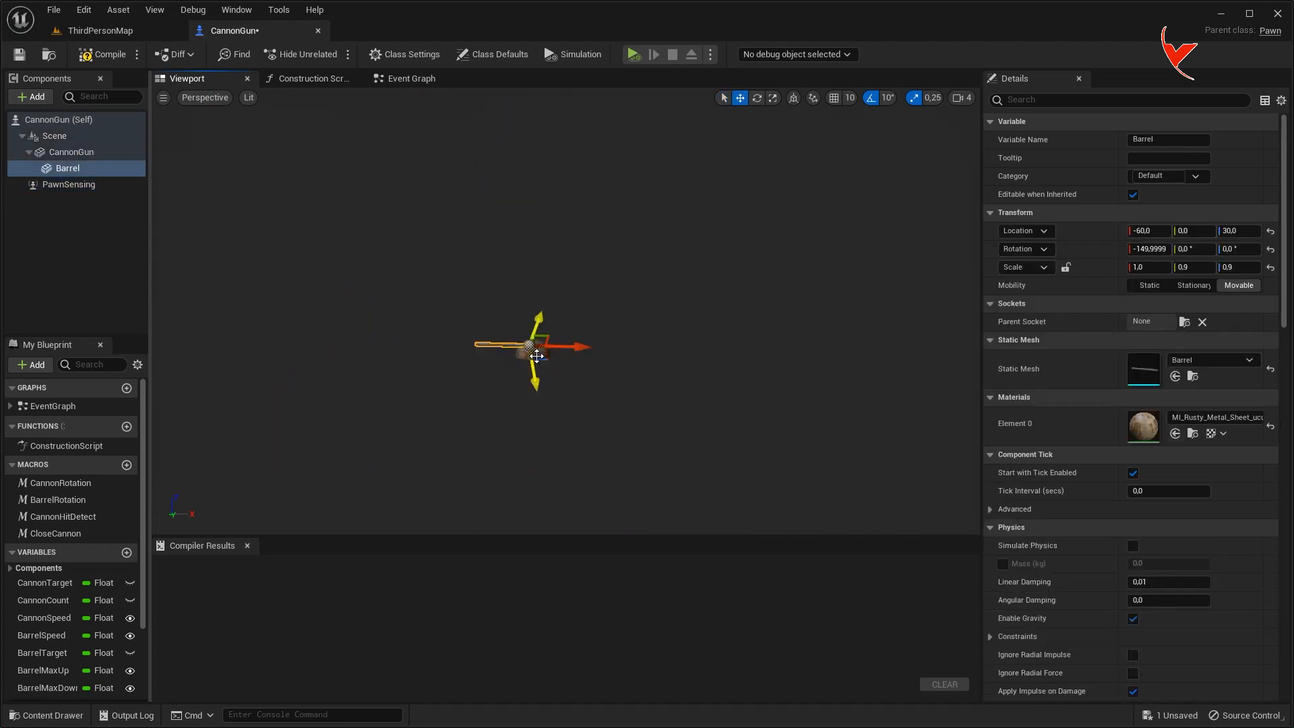
Place the CannonGun static mesh from the CannonGun Mesh folder into the ThirdPersonMap level.
{"action": "left_click", "coordinate": [537, 352]}
{"action": "left_click", "coordinate": [100, 30]}
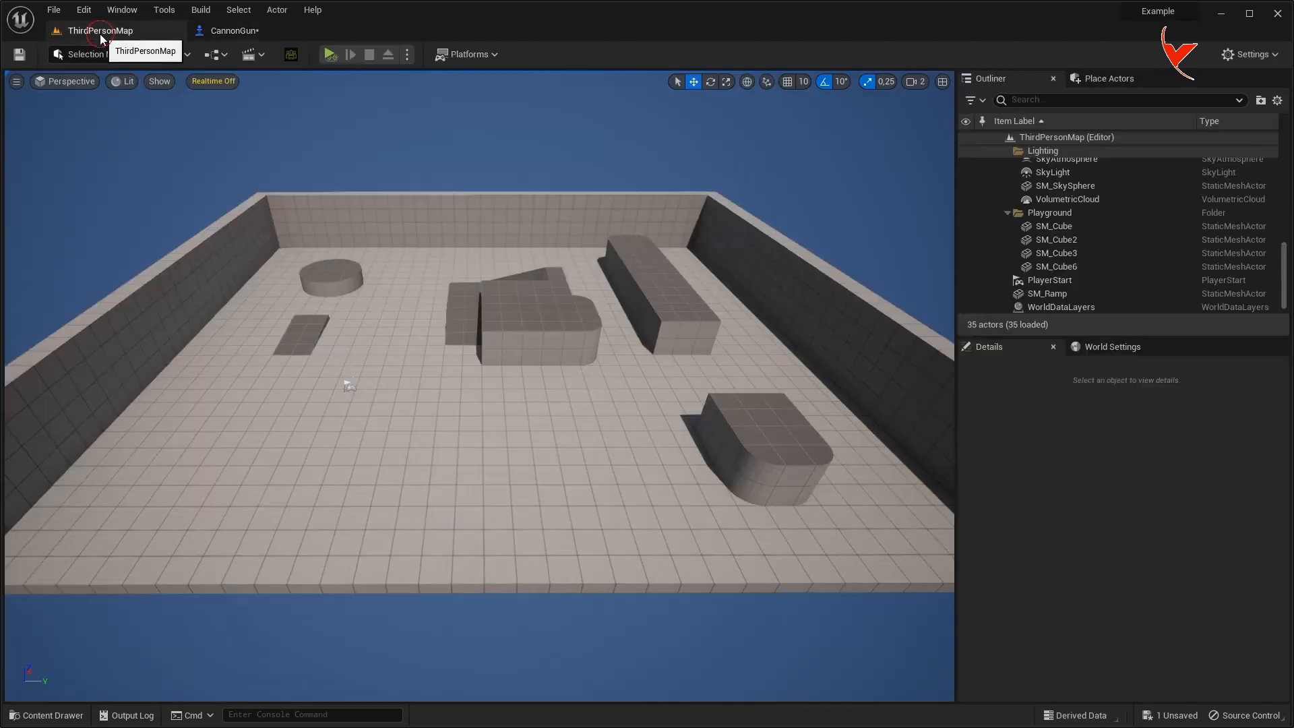
{"action": "key", "text": "ctrl+space"}
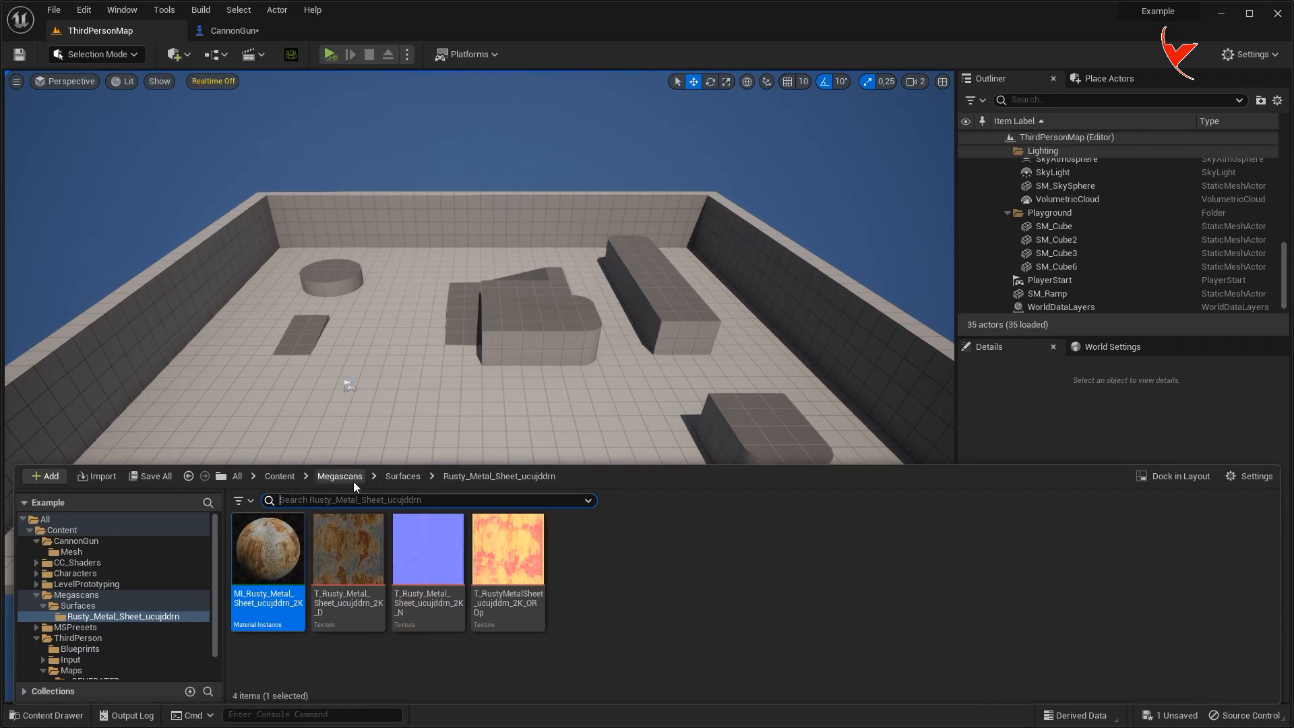
{"action": "left_click", "coordinate": [86, 552]}
{"action": "left_click_drag", "start_coordinate": [347, 552], "coordinate": [327, 283]}
Change the level editor to Modeling mode and the viewport to the Top view, framed on the CannonGun mesh.
{"action": "left_click", "coordinate": [103, 54]}
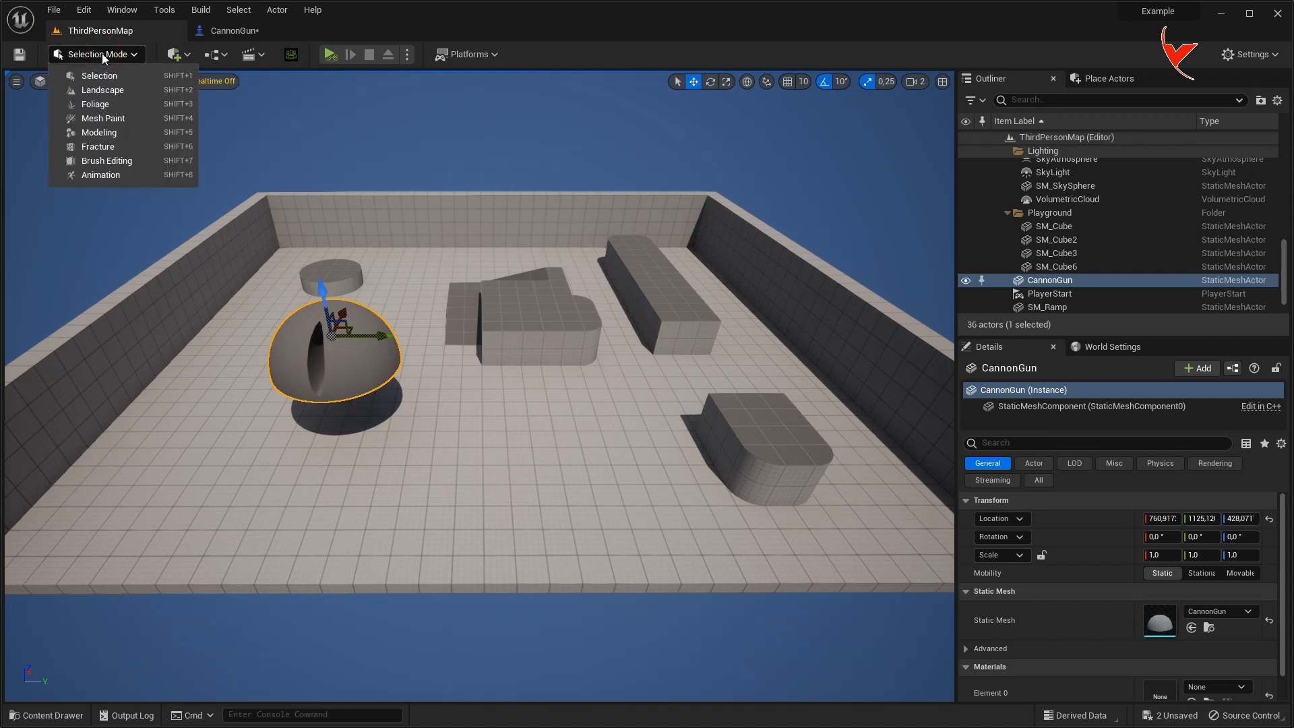
{"action": "left_click", "coordinate": [98, 132]}
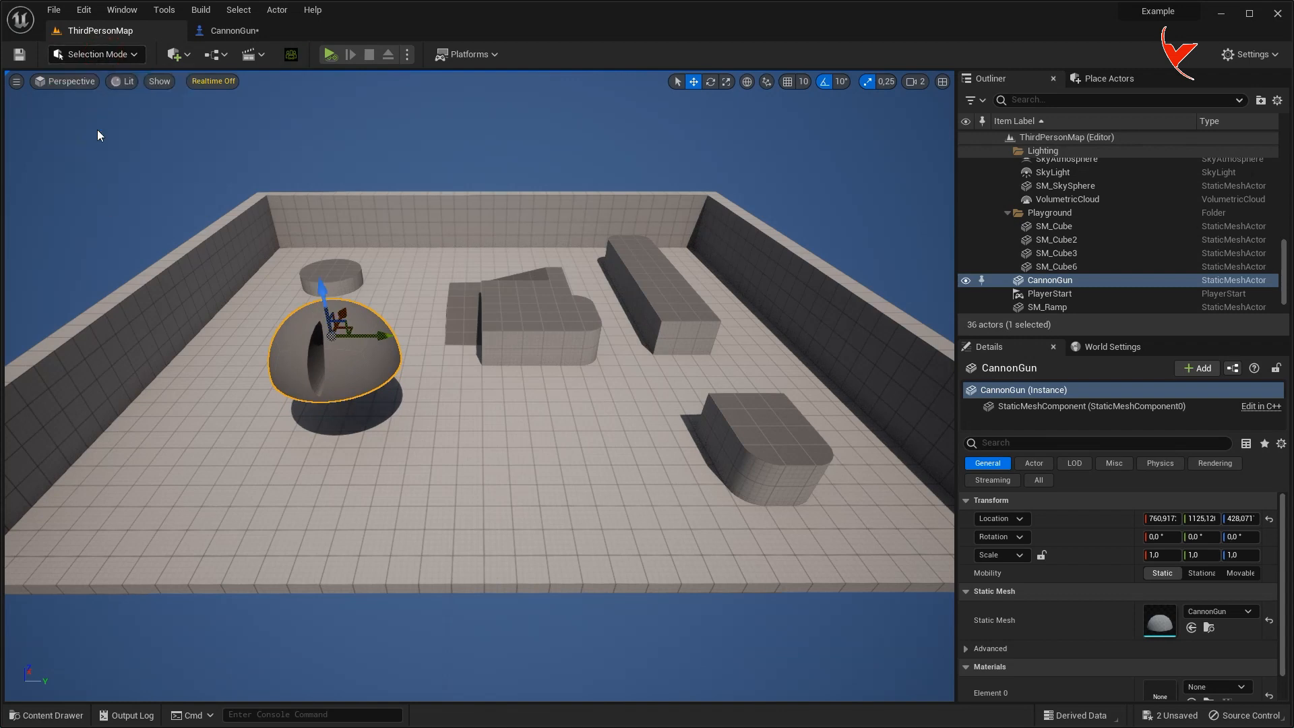
{"action": "left_click", "coordinate": [495, 81]}
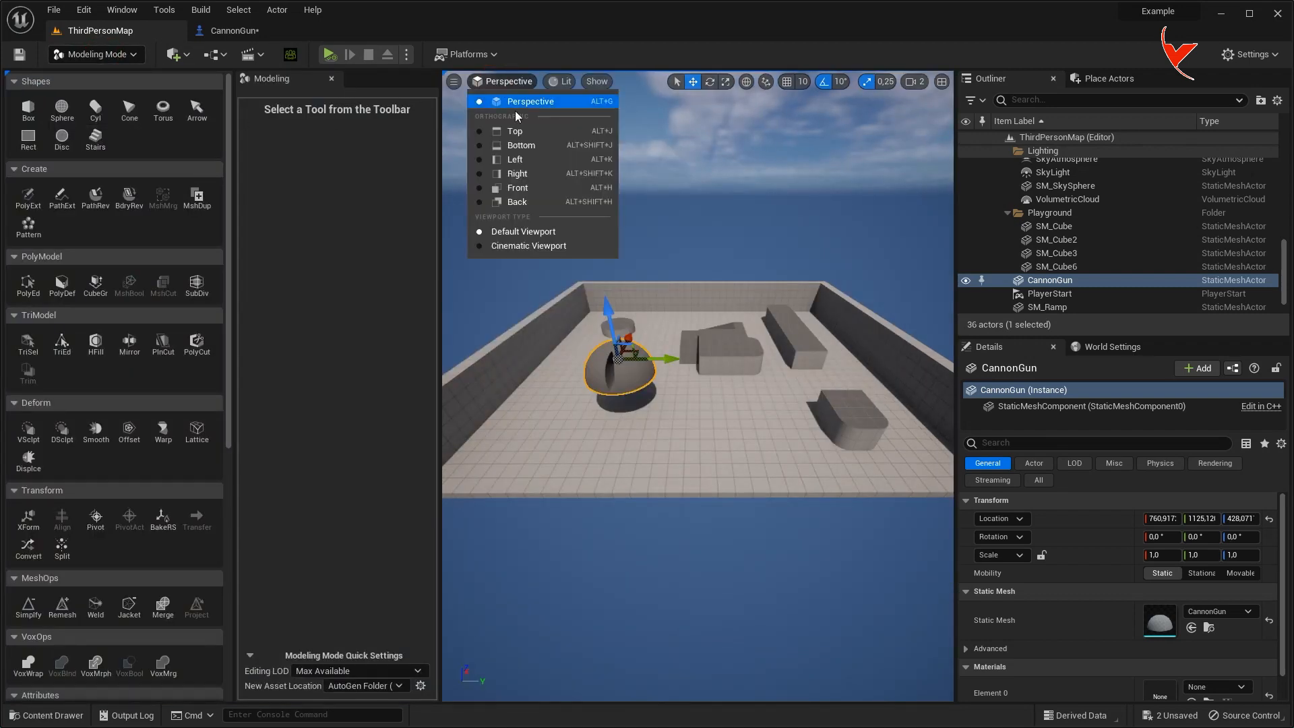
{"action": "left_click", "coordinate": [522, 135]}
{"action": "scroll", "coordinate": [625, 411], "scroll_direction": "down", "scroll_amount": 3}
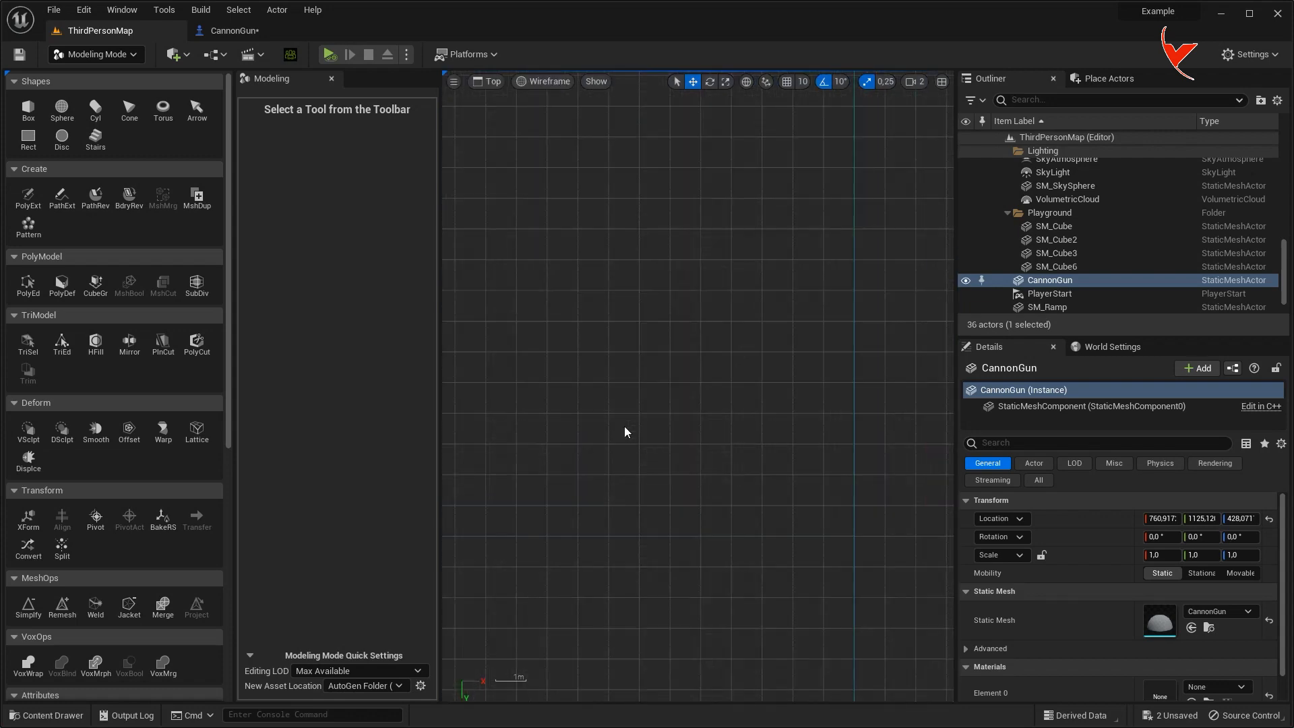
{"action": "key", "text": "f"}
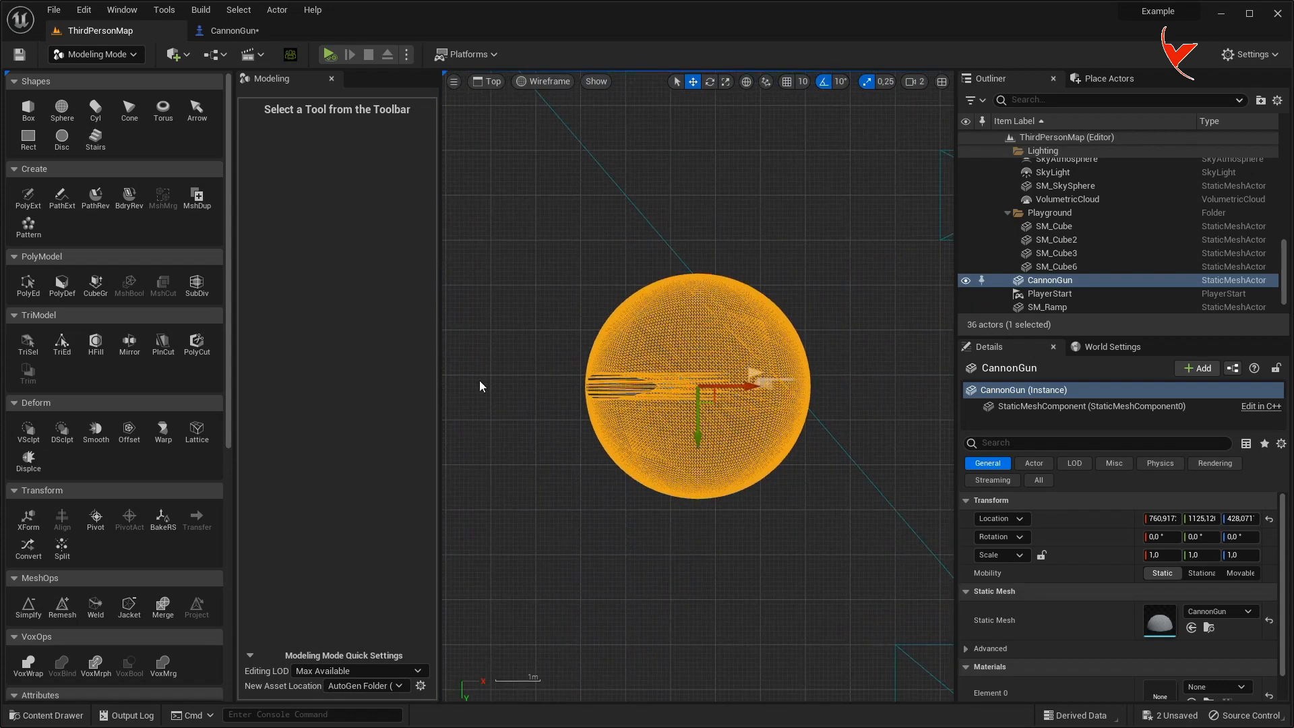
Rotate the CannonGun mesh's pivot 180 degrees about the vertical axis with Edit Pivot and accept the change.
{"action": "scroll", "coordinate": [101, 500], "scroll_direction": "down", "scroll_amount": 1}
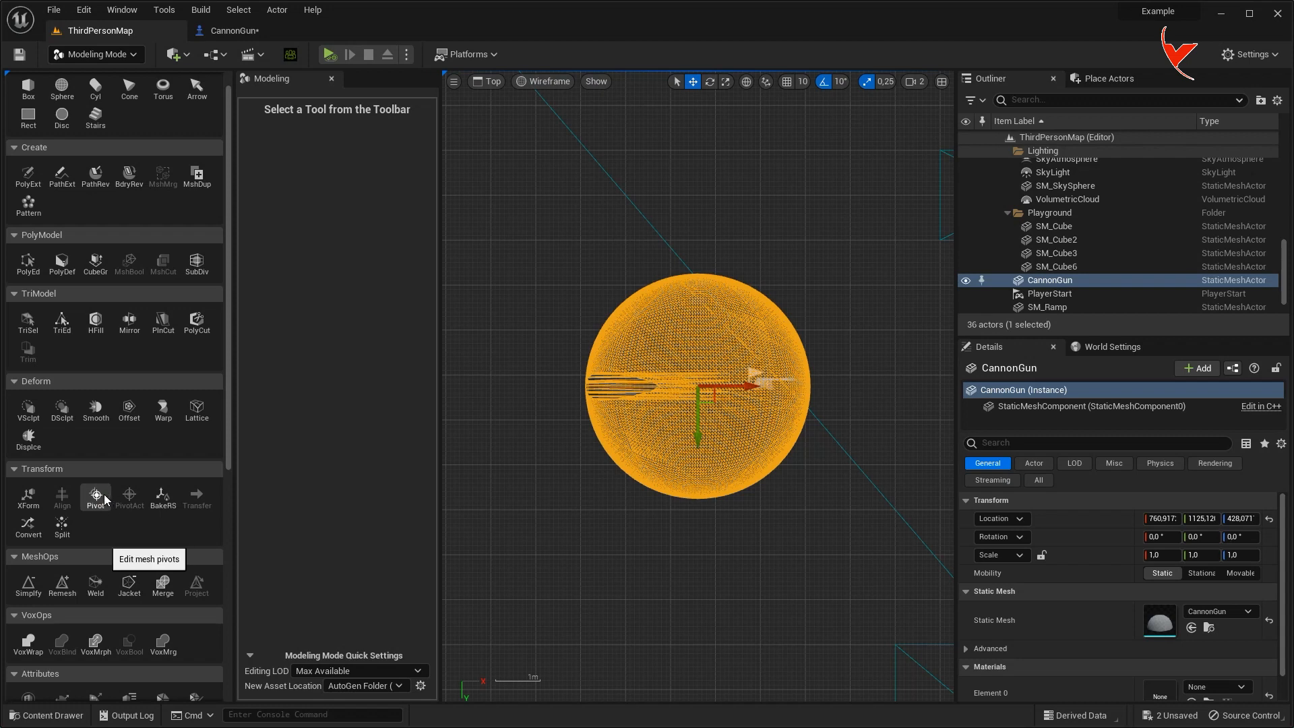
{"action": "left_click", "coordinate": [96, 497]}
{"action": "left_click_drag", "start_coordinate": [724, 306], "coordinate": [686, 299]}
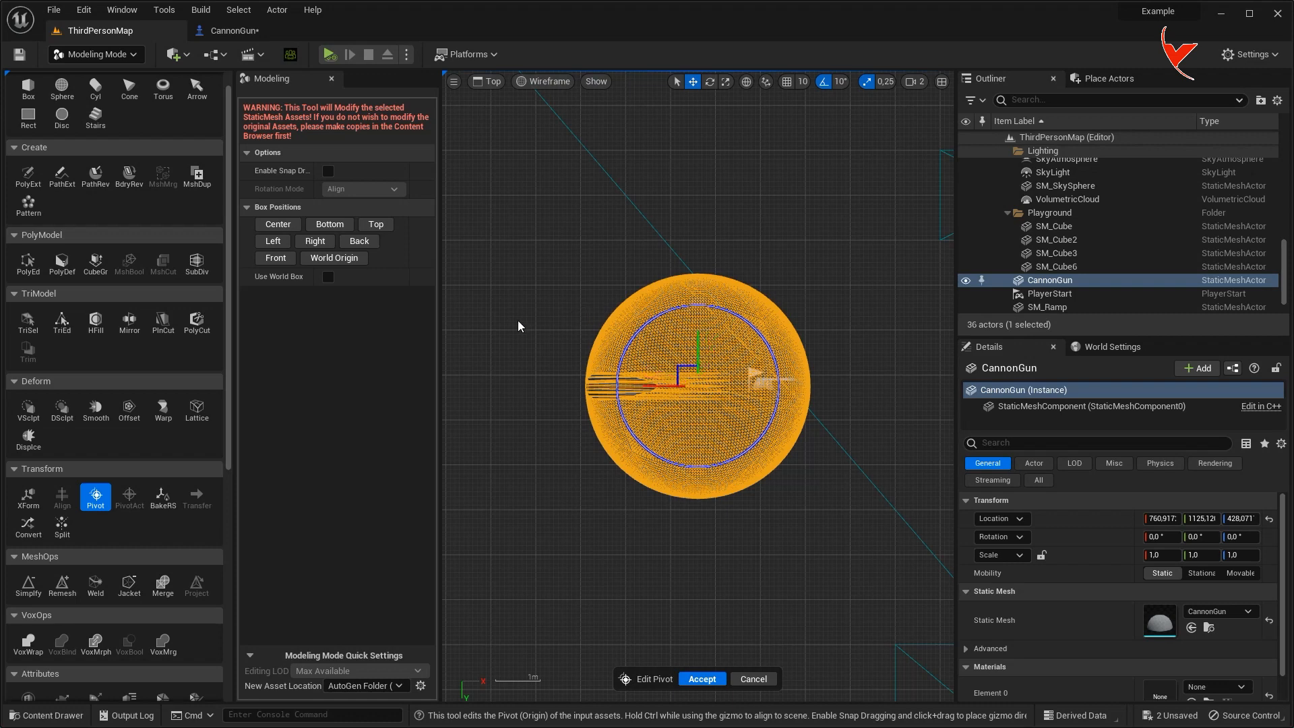
{"action": "left_click", "coordinate": [702, 679]}
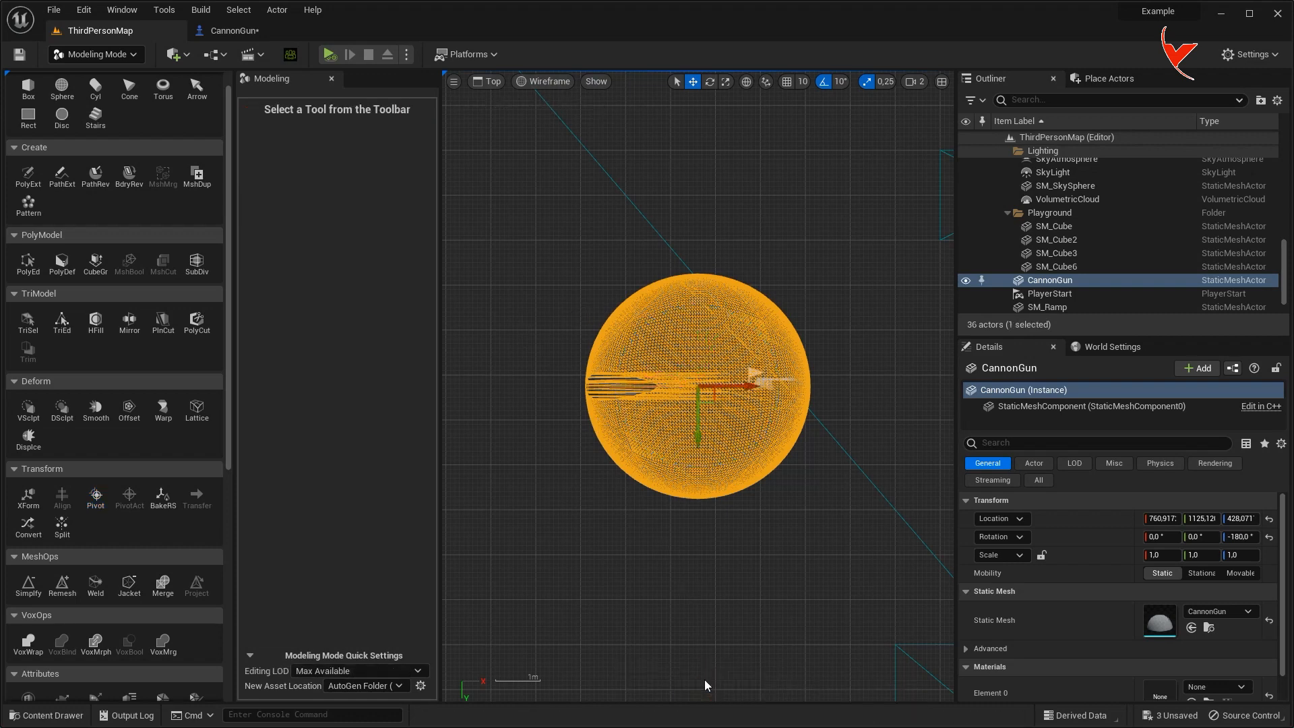
Check the orientation of the dome and barrel in the CannonGun blueprint viewport, ending with the Barrel component selected.
{"action": "left_click", "coordinate": [271, 34]}
{"action": "right_click_drag", "start_coordinate": [584, 305], "coordinate": [525, 307]}
{"action": "key", "text": "w"}
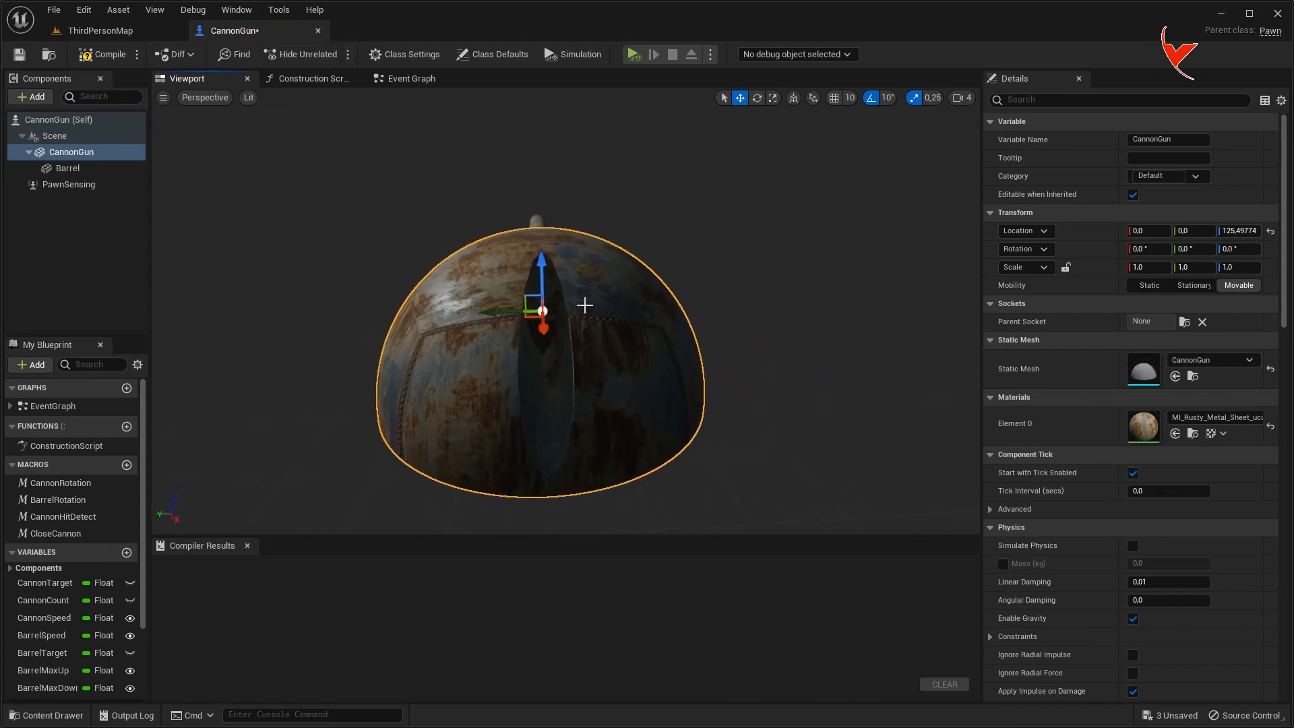
{"action": "scroll", "coordinate": [418, 268], "scroll_direction": "down", "scroll_amount": 5}
{"action": "left_click", "coordinate": [70, 170]}
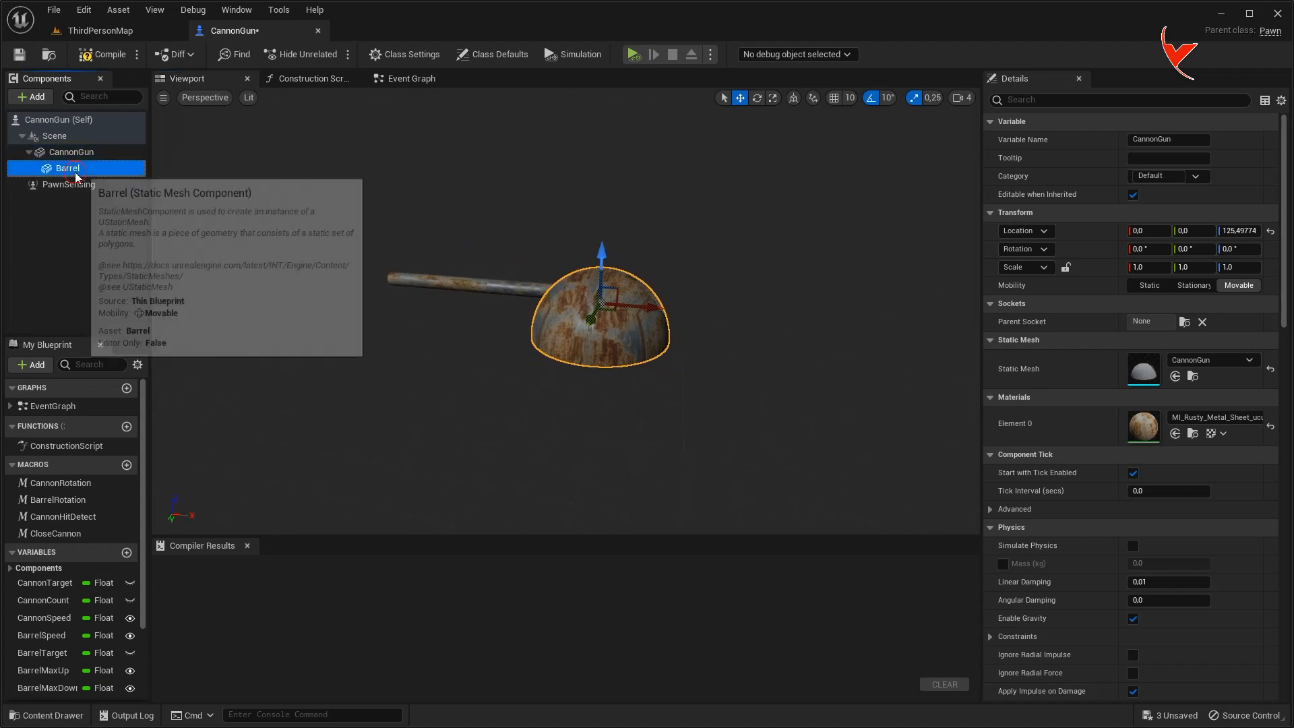
Return the ThirdPersonMap viewport to Perspective and delete the placed CannonGun mesh from the level.
{"action": "left_click", "coordinate": [120, 29]}
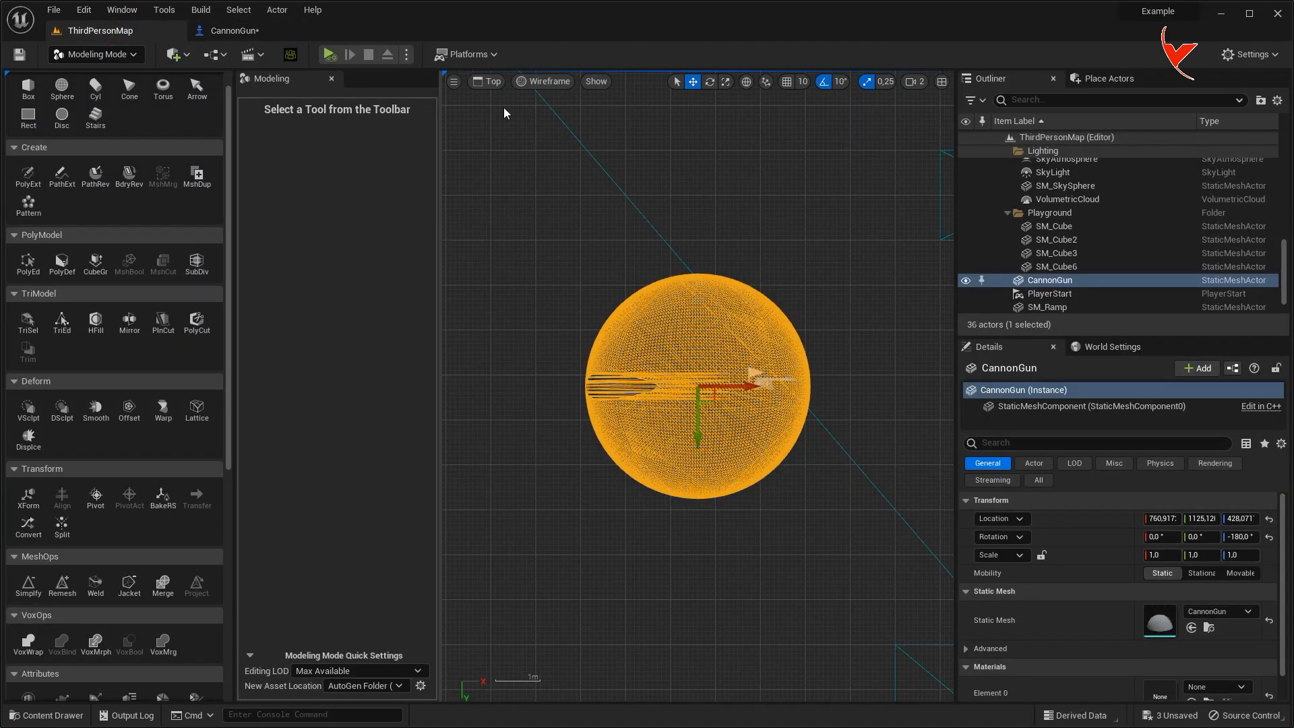
{"action": "left_click", "coordinate": [485, 84]}
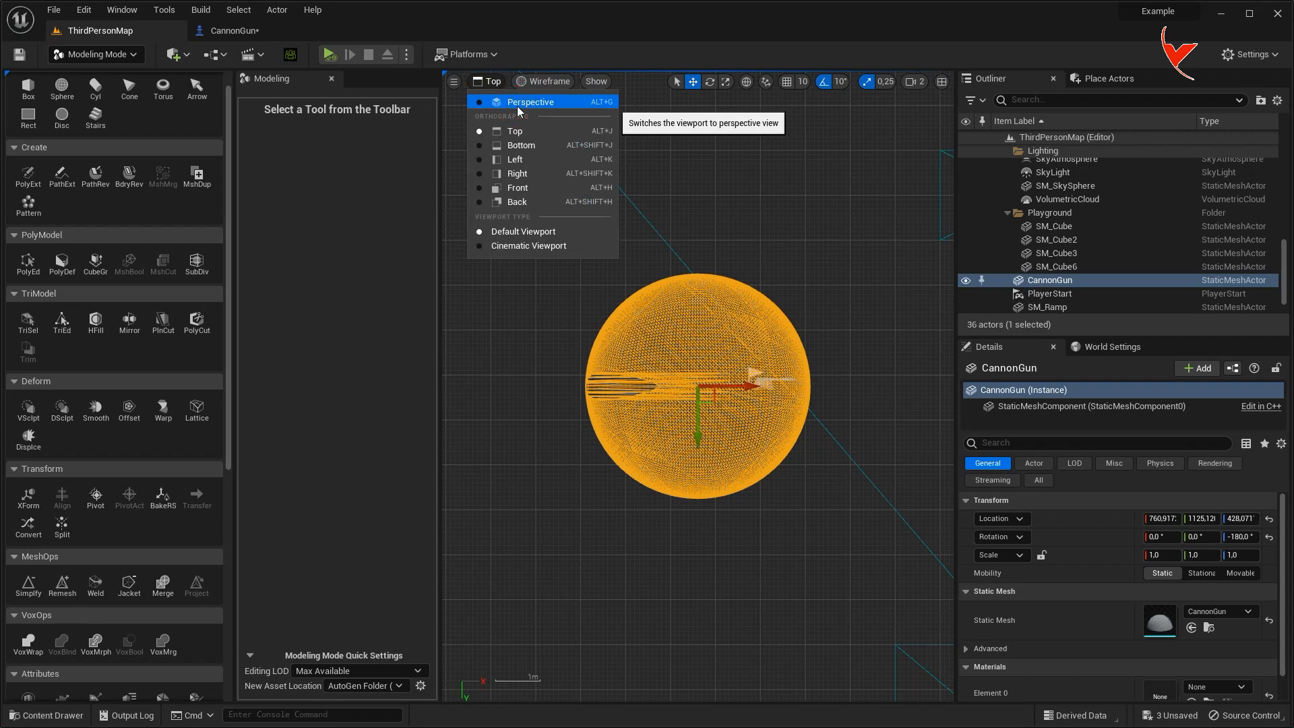
{"action": "left_click", "coordinate": [519, 102]}
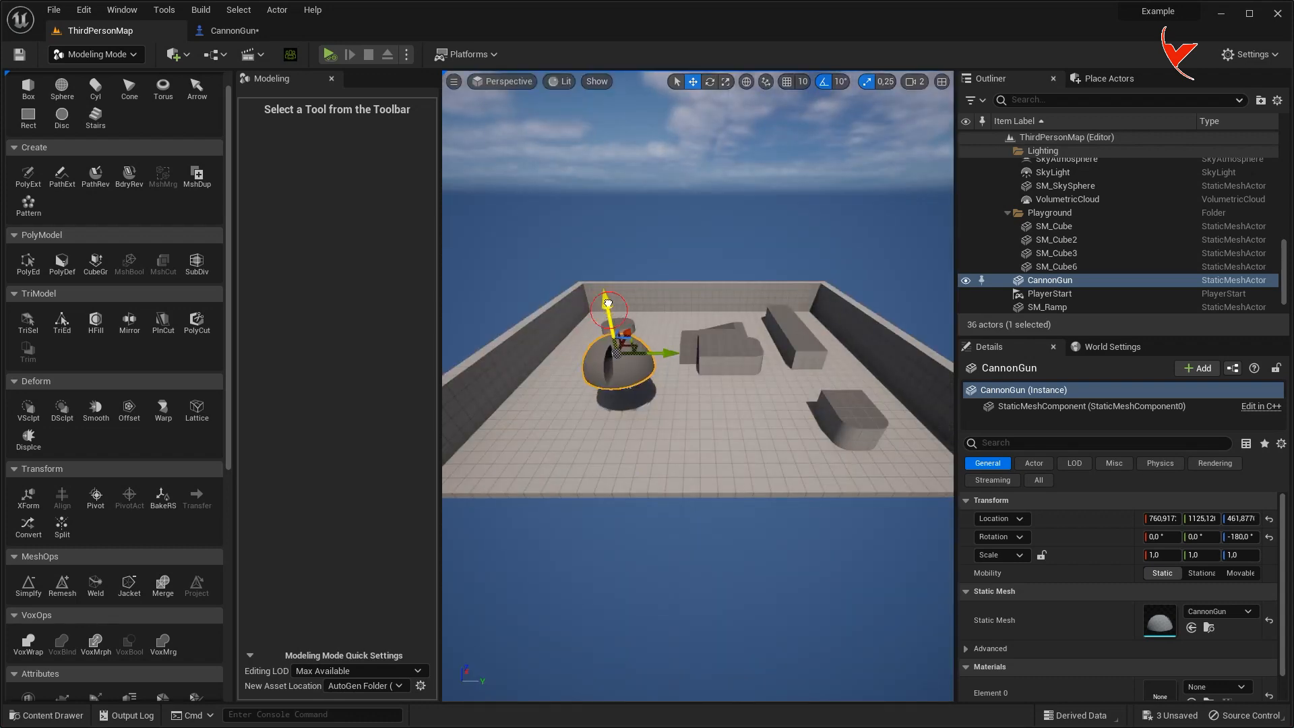
{"action": "key", "text": "Delete"}
Place the Barrel static mesh in the level and set its pivot to the Front box position with Edit Pivot.
{"action": "key", "text": "ctrl+space"}
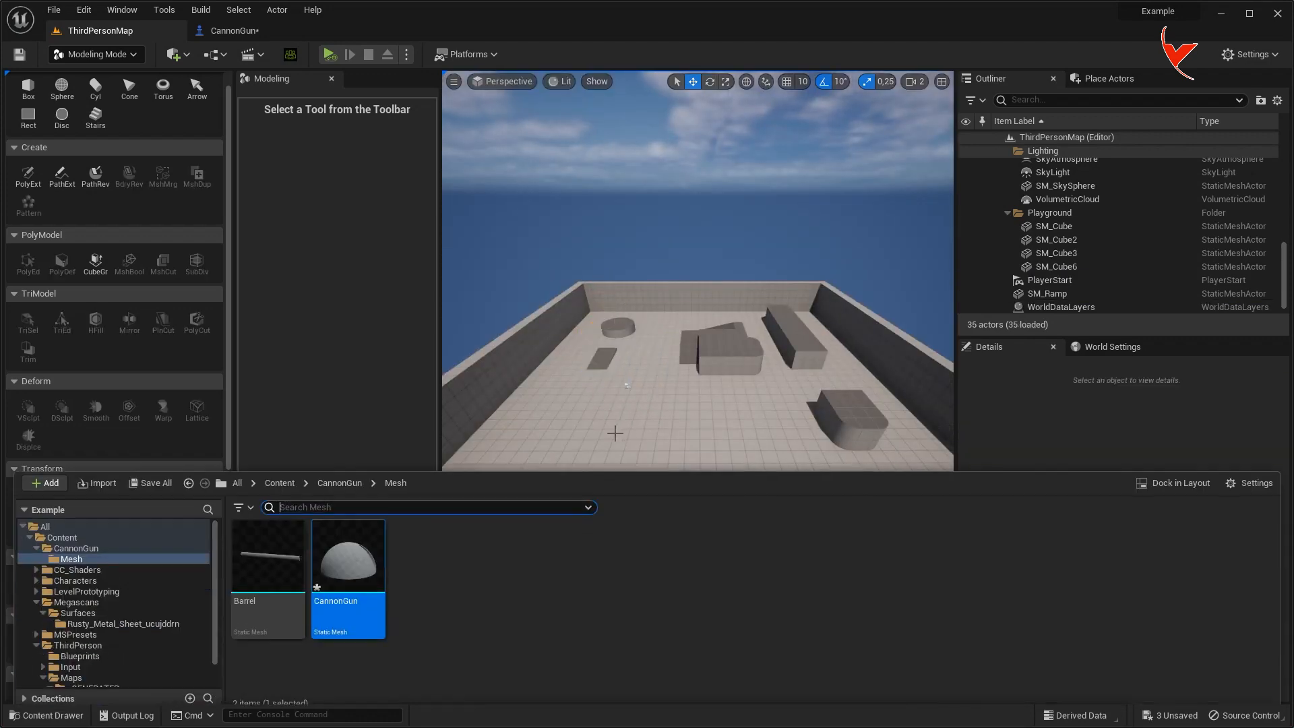
{"action": "left_click_drag", "start_coordinate": [269, 577], "coordinate": [582, 306]}
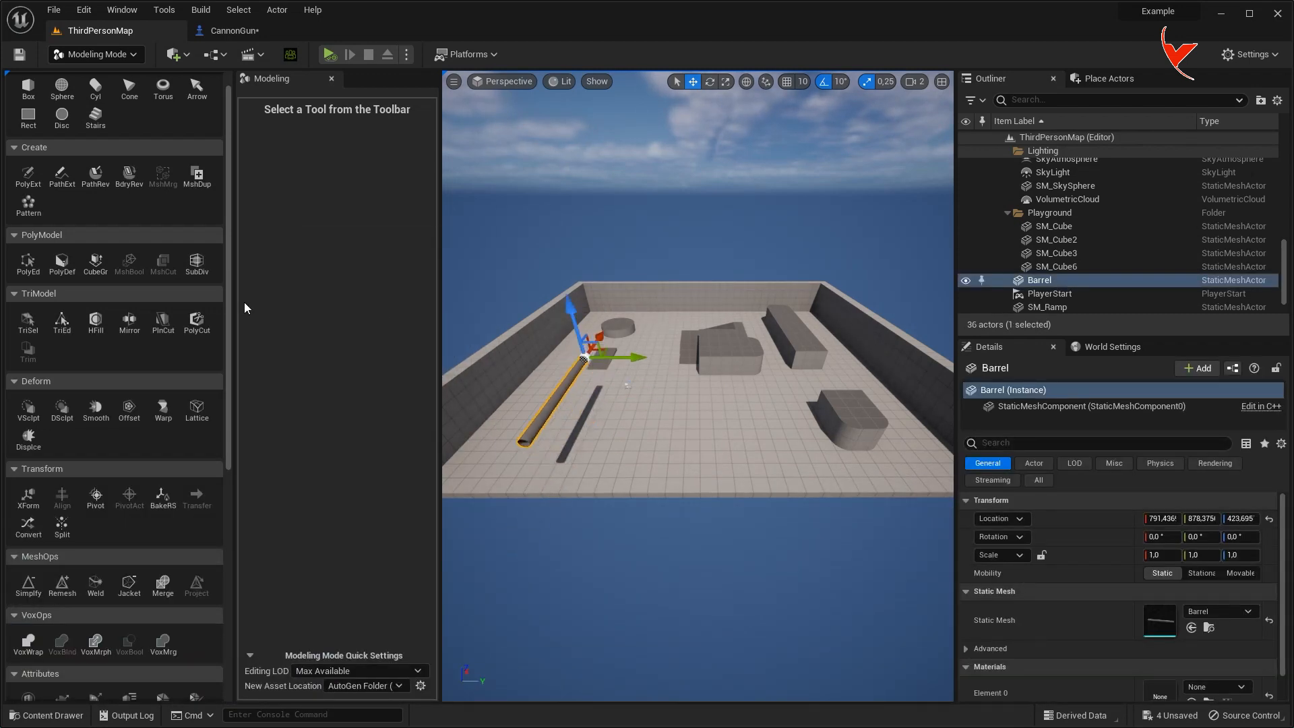
{"action": "left_click", "coordinate": [107, 499]}
{"action": "right_click_drag", "start_coordinate": [538, 304], "coordinate": [578, 299]}
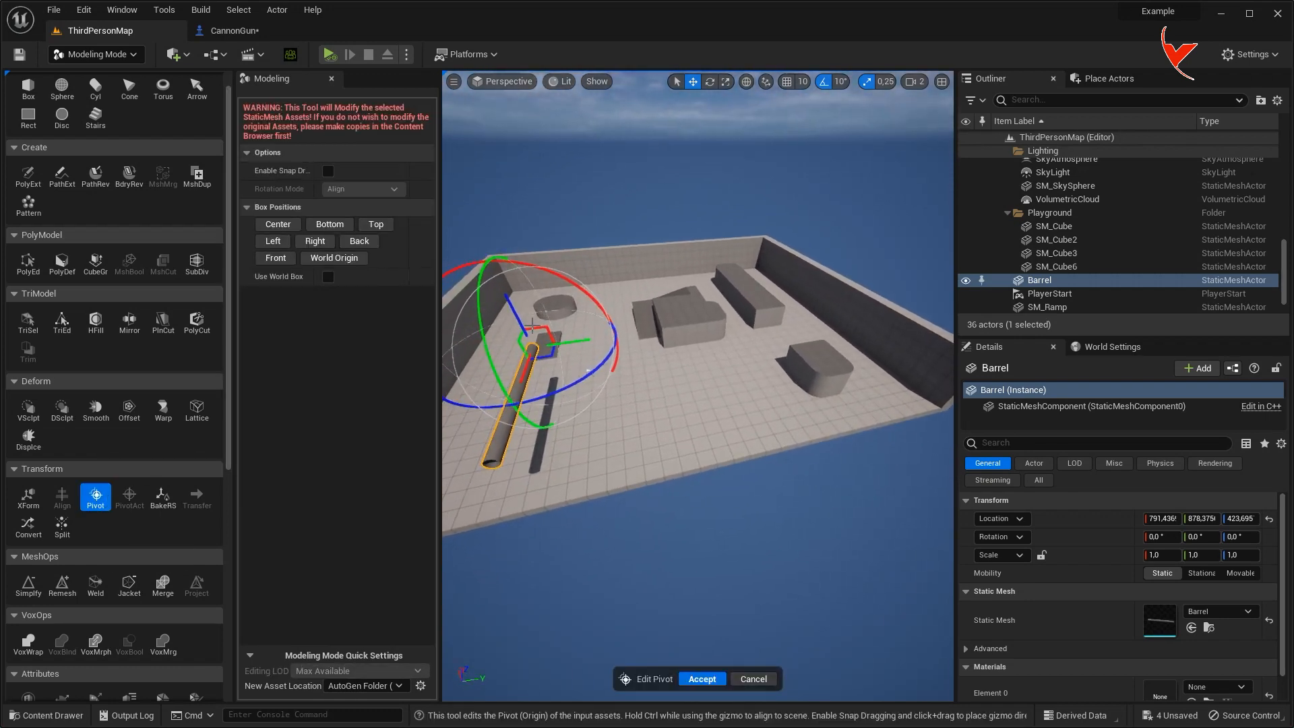
{"action": "left_click", "coordinate": [280, 259]}
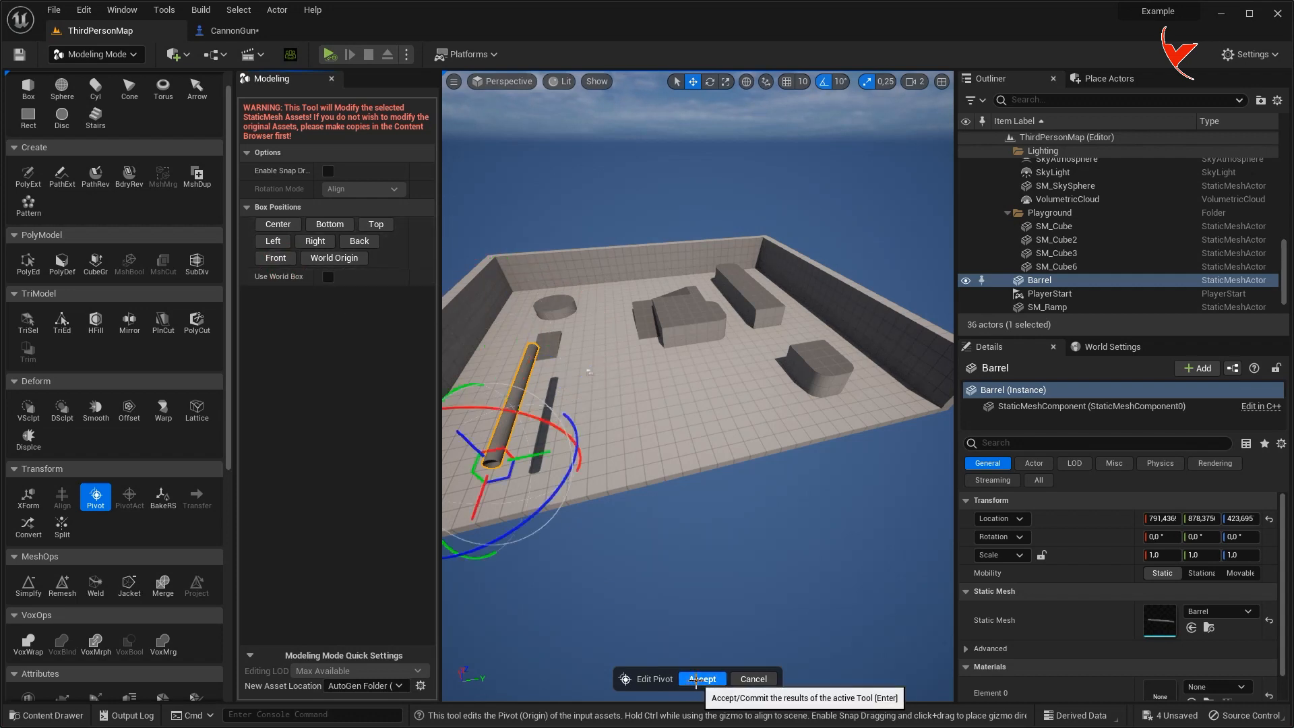
{"action": "left_click", "coordinate": [698, 679]}
Delete the placed Barrel mesh from the level and return the editor to Selection mode.
{"action": "right_click_drag", "start_coordinate": [655, 394], "coordinate": [653, 382]}
{"action": "key", "text": "Delete"}
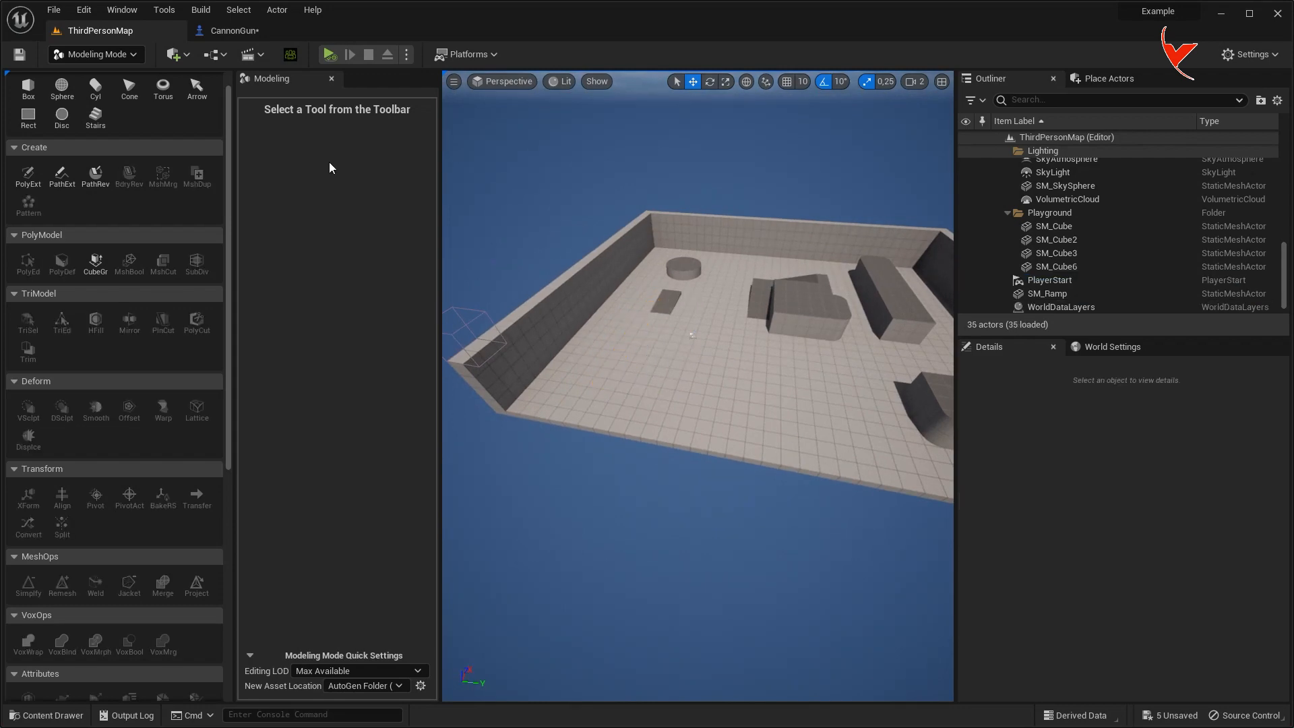
{"action": "left_click", "coordinate": [97, 54]}
{"action": "left_click", "coordinate": [86, 76]}
Move the Barrel component along X to the slot in the dome in the CannonGun blueprint, and compile and save it.
{"action": "left_click", "coordinate": [220, 34]}
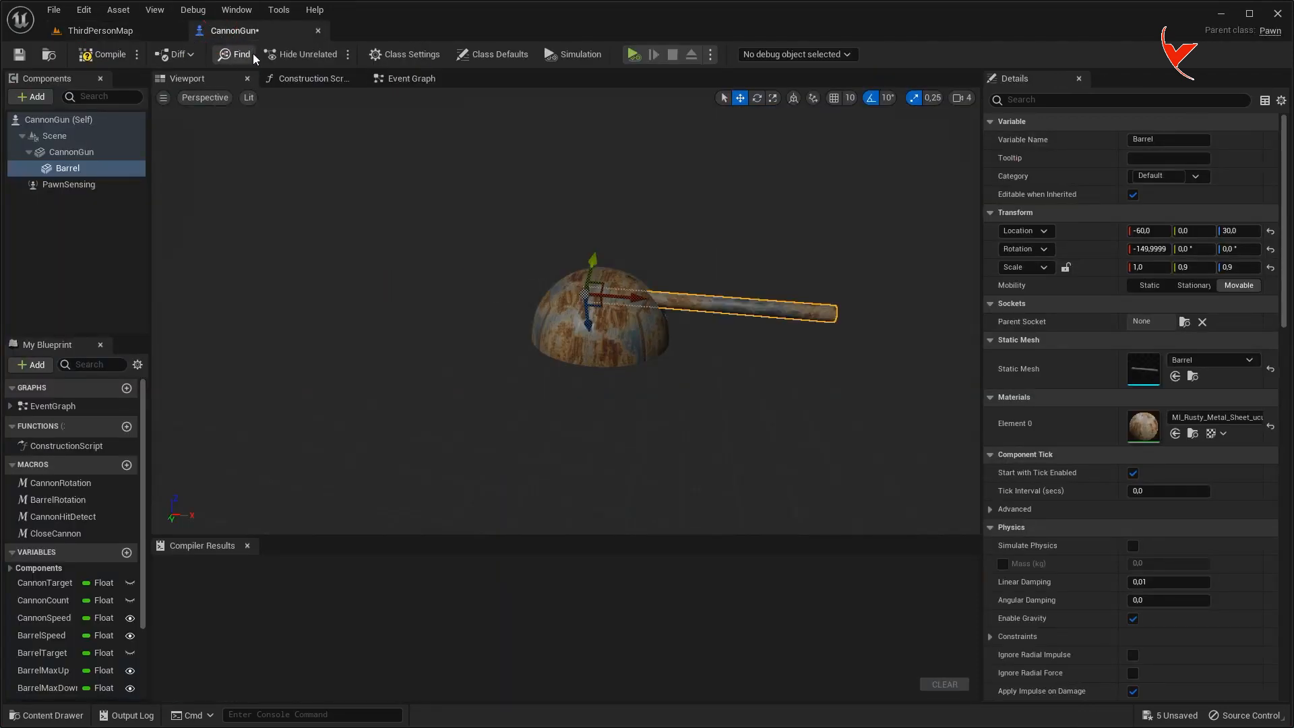
{"action": "right_click_drag", "start_coordinate": [552, 234], "coordinate": [444, 295]}
{"action": "left_click_drag", "start_coordinate": [444, 295], "coordinate": [477, 297]}
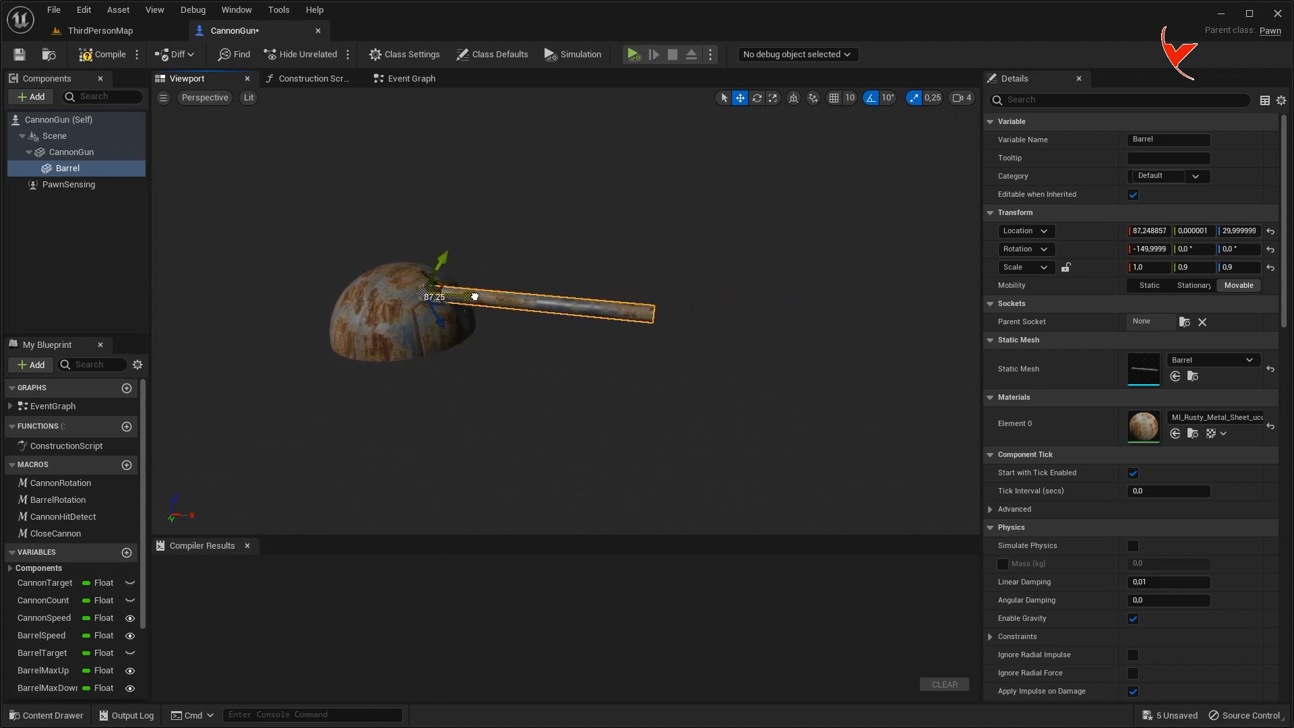
{"action": "scroll", "coordinate": [499, 268], "scroll_direction": "up", "scroll_amount": 5}
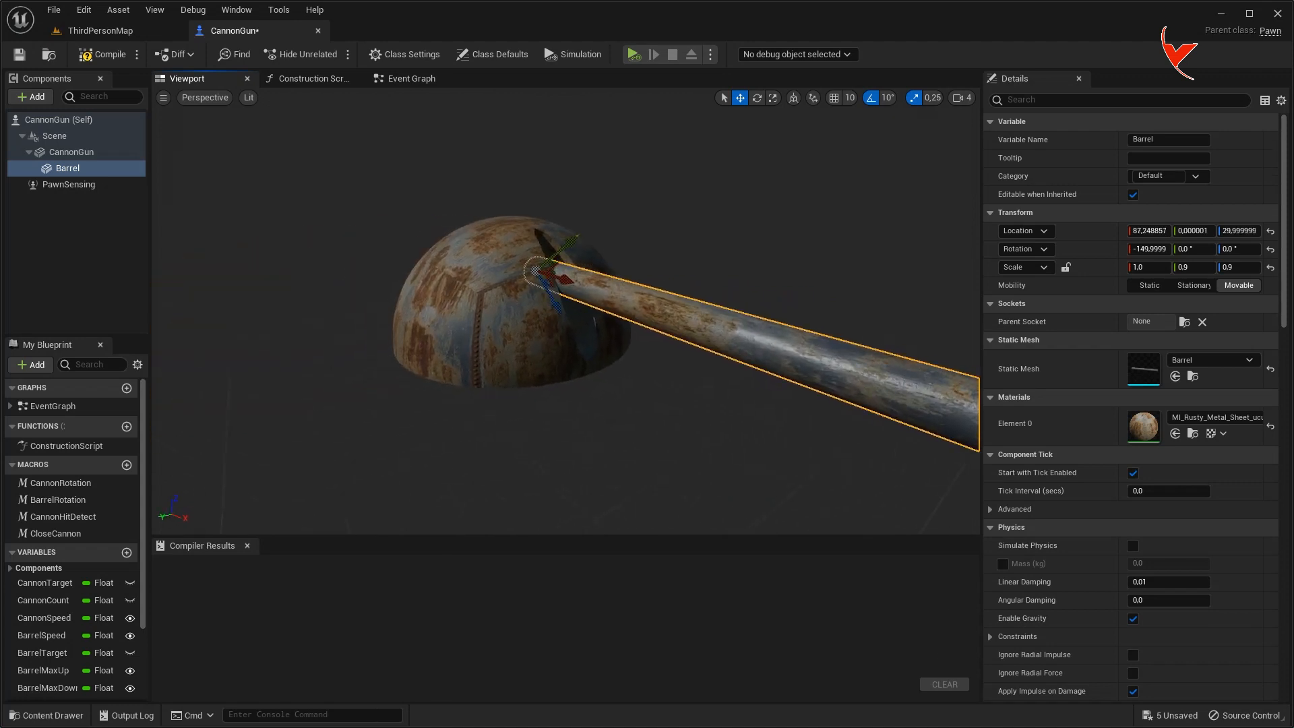
{"action": "left_click_drag", "start_coordinate": [572, 284], "coordinate": [559, 278]}
{"action": "left_click", "coordinate": [101, 54]}
Place the CannonGun blueprint from the CannonGun folder on the near side of the ThirdPersonMap floor.
{"action": "left_click", "coordinate": [100, 30]}
{"action": "key", "text": "ctrl+space"}
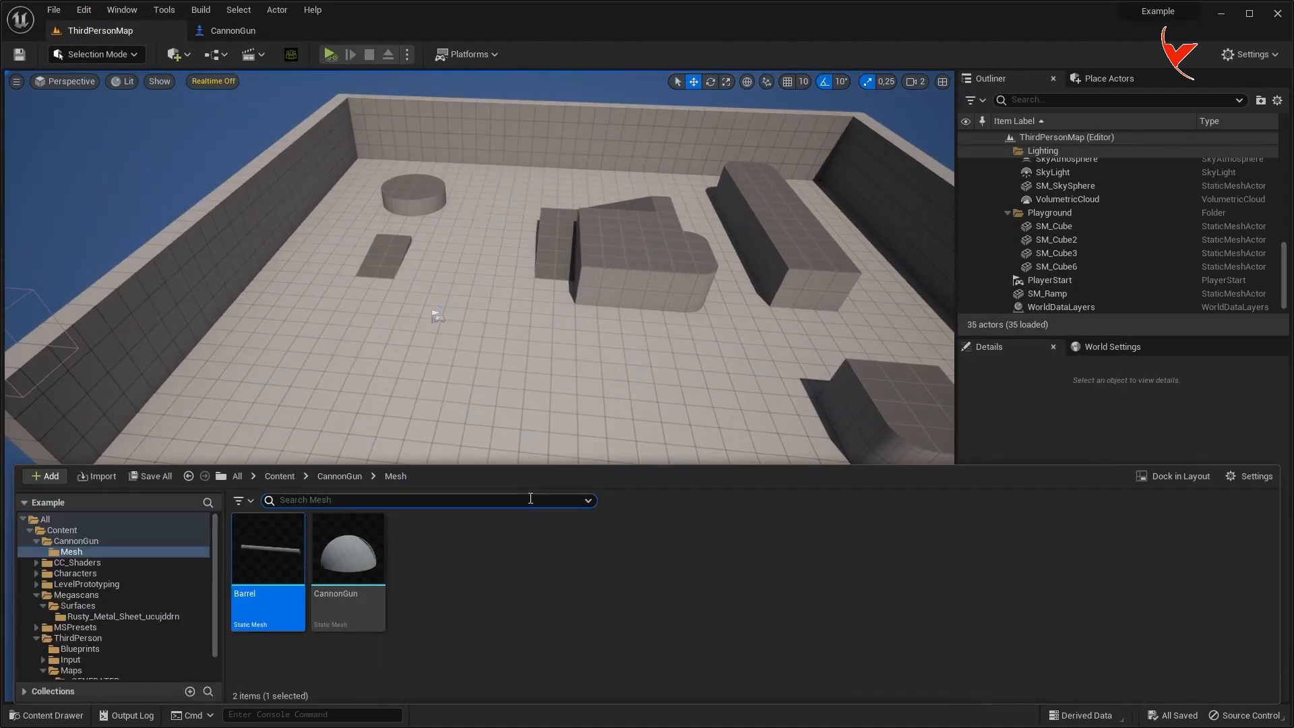
{"action": "left_click", "coordinate": [279, 475]}
{"action": "double_click", "coordinate": [267, 547]}
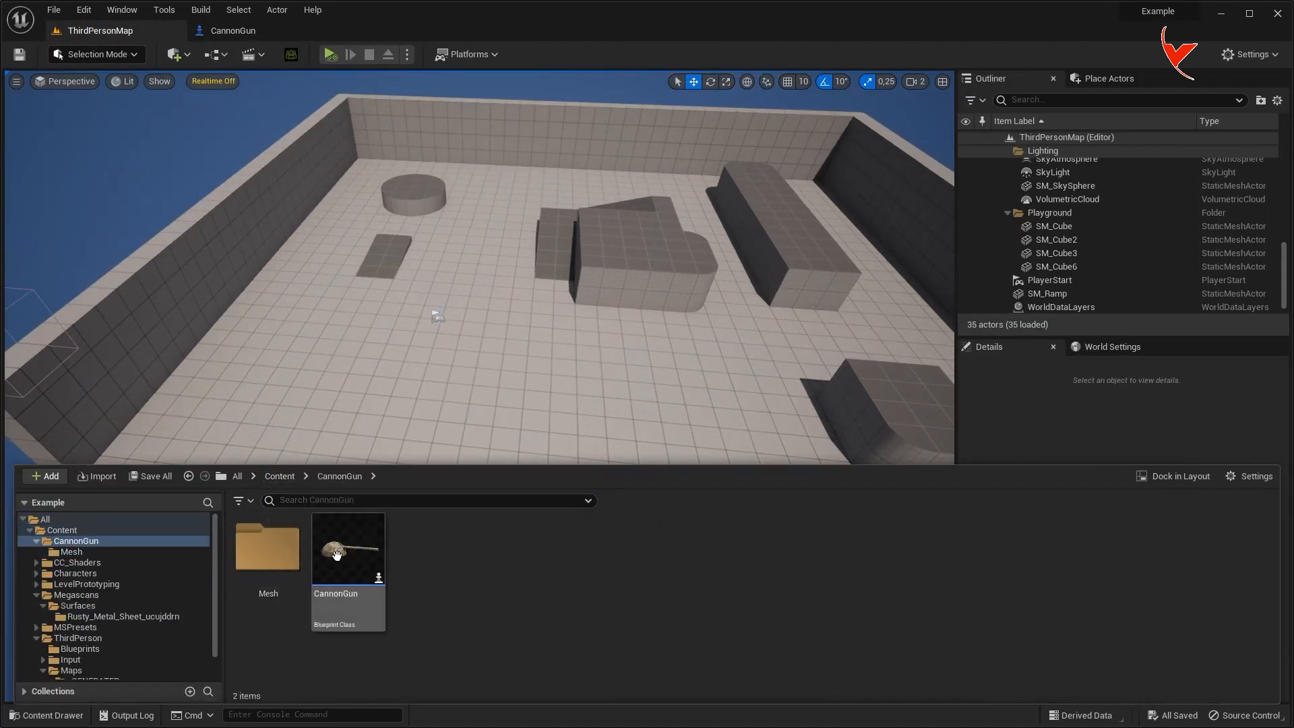
{"action": "left_click_drag", "start_coordinate": [337, 554], "coordinate": [397, 402]}
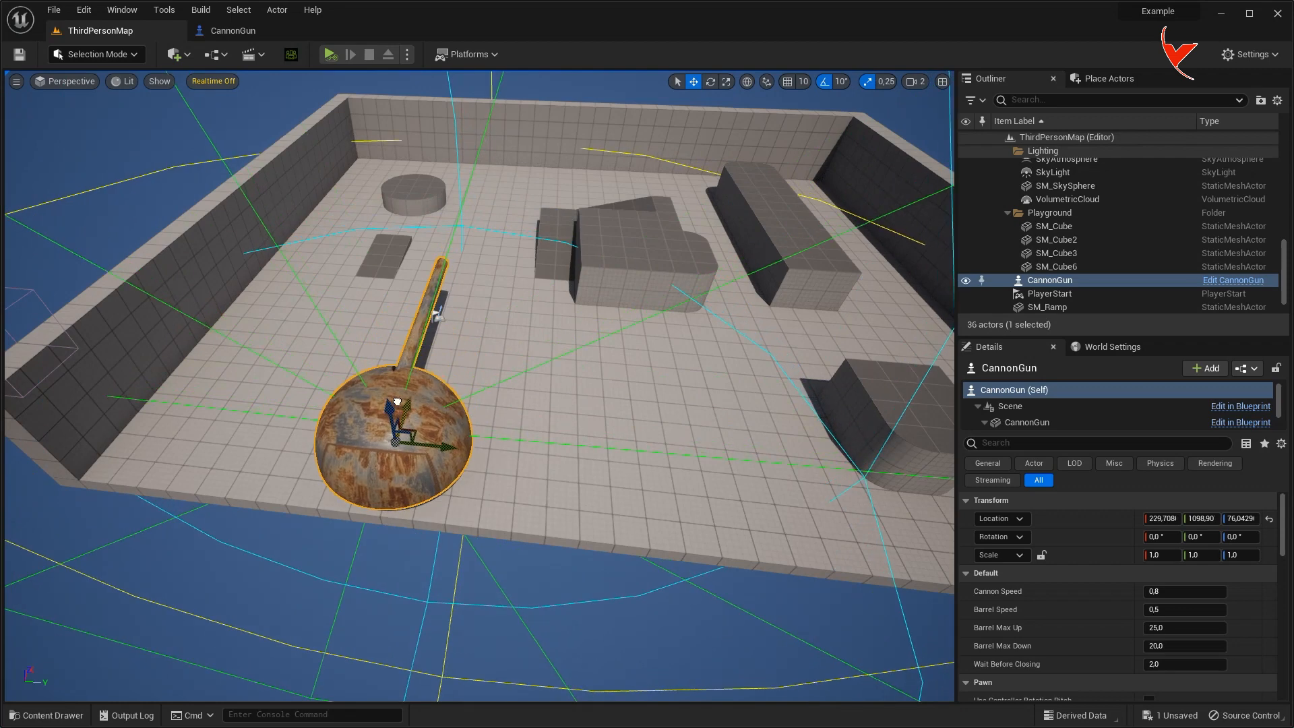
Move the PlayerStart to the far end of the floor, opposite the cannon, and rotate it -170 degrees.
{"action": "left_click", "coordinate": [443, 317]}
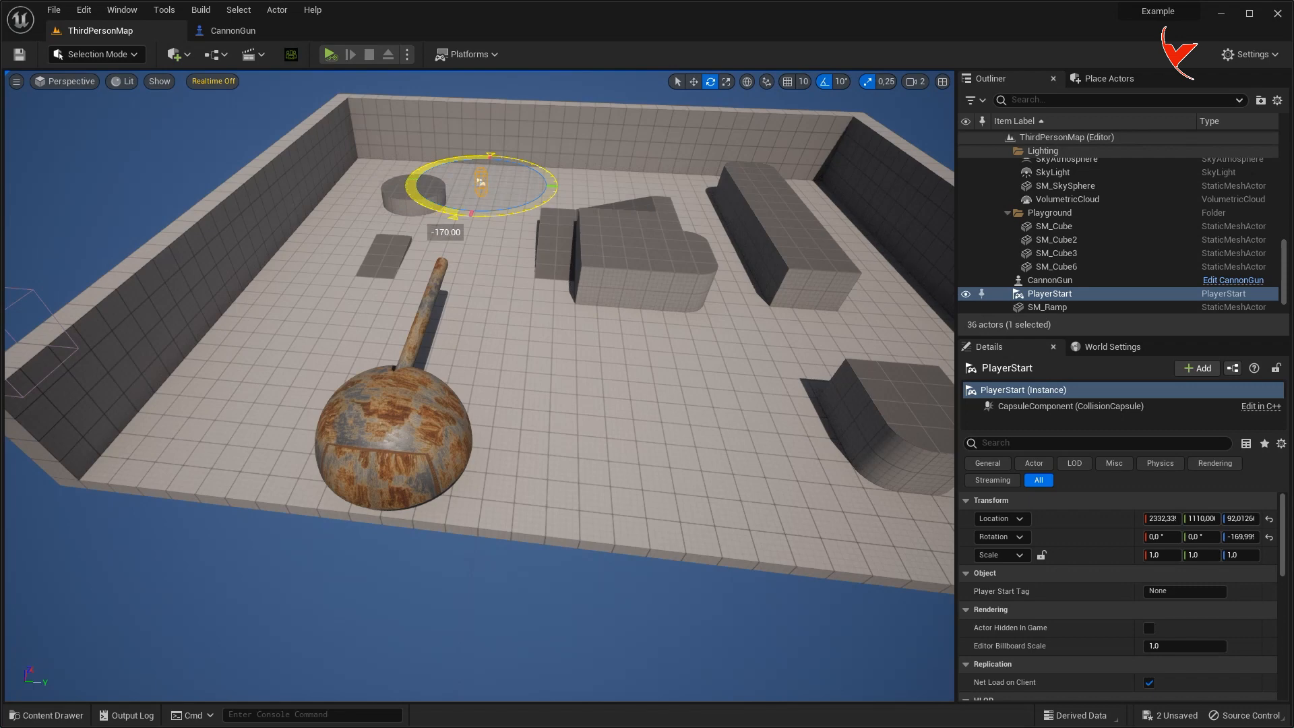
Play the level and run the character over the ramps and around the cannon to test its tracking.
{"action": "key", "text": "alt+p"}
{"action": "key", "text": "w"}
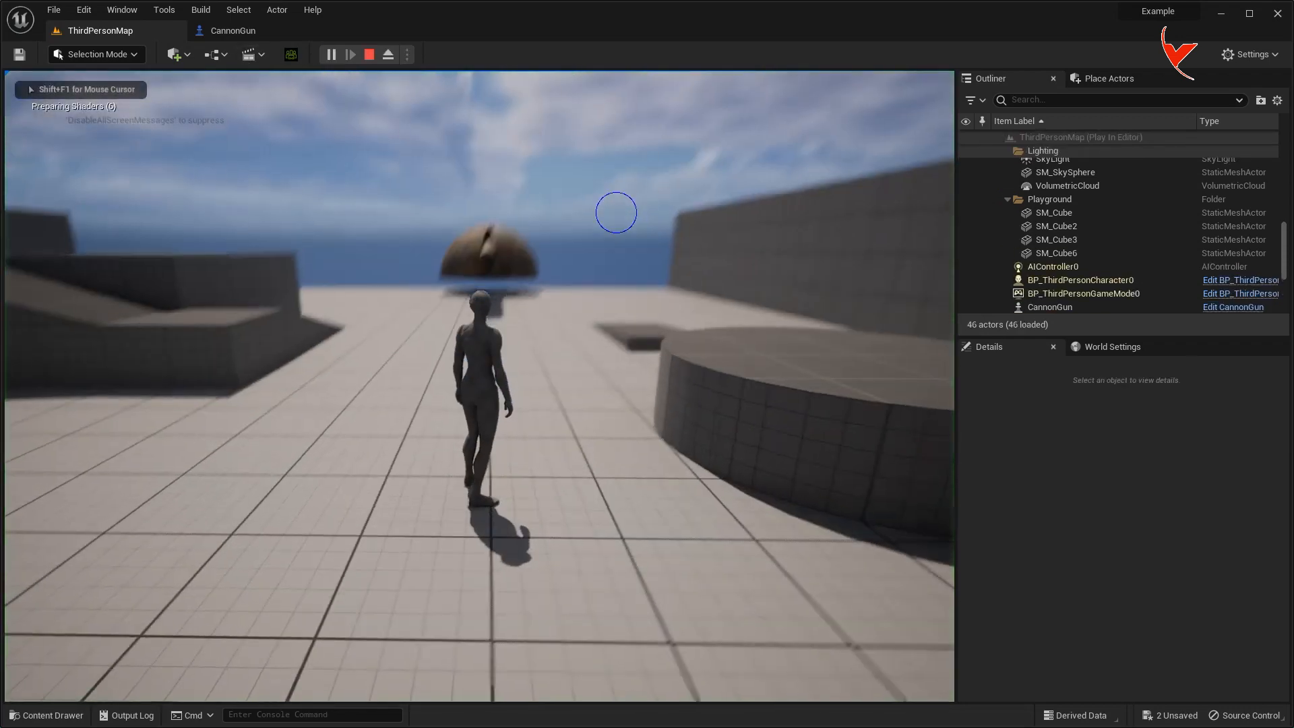
{"action": "key", "text": "w"}
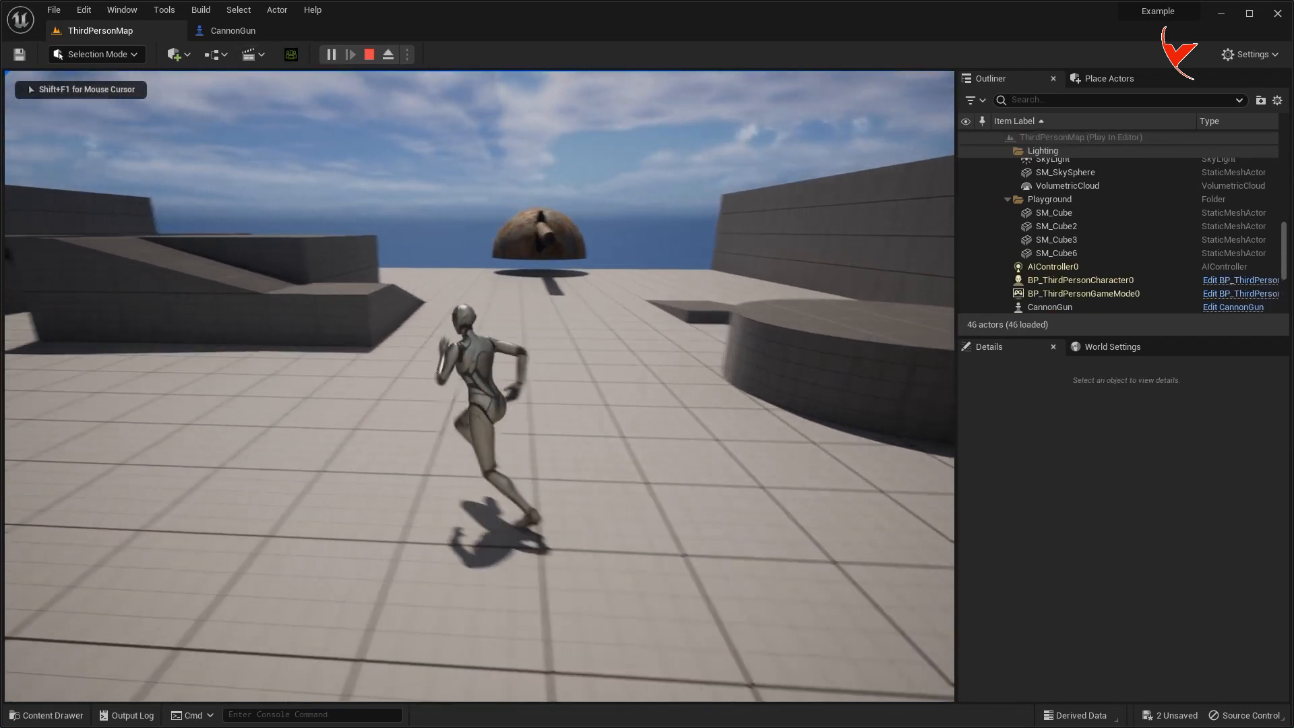
{"action": "key", "text": "space"}
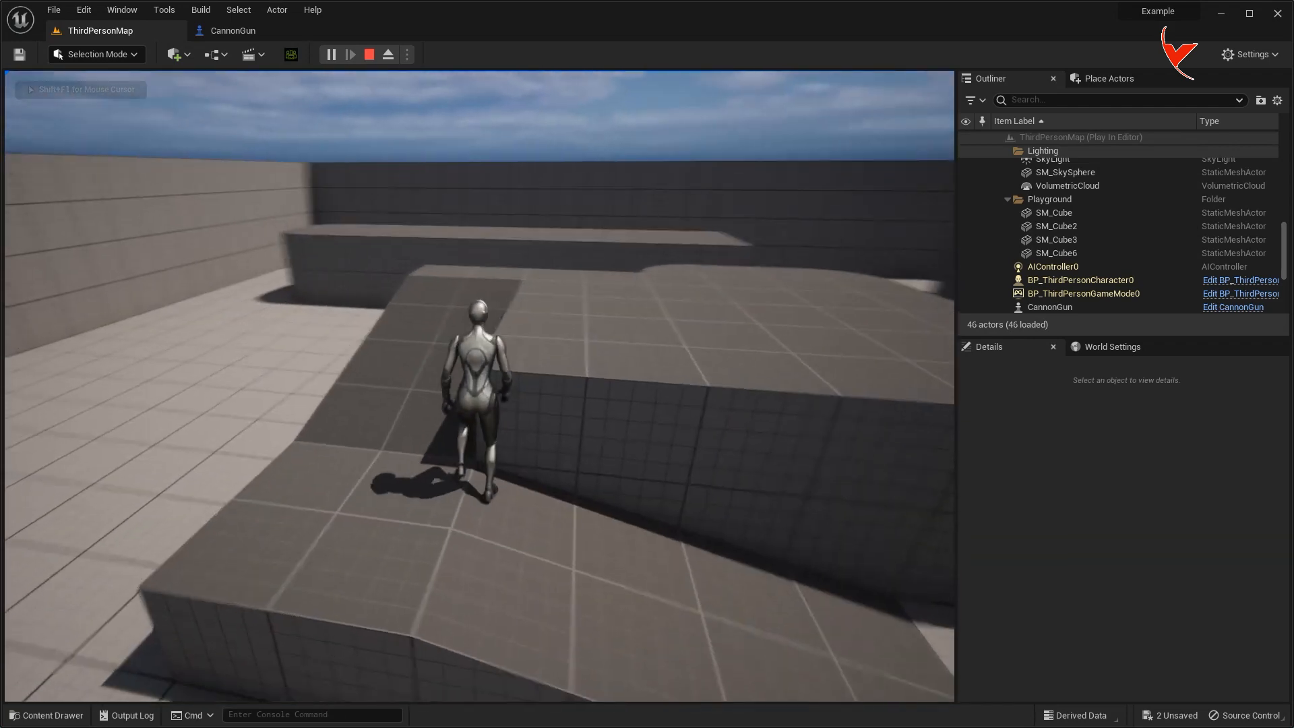
{"action": "key", "text": "w"}
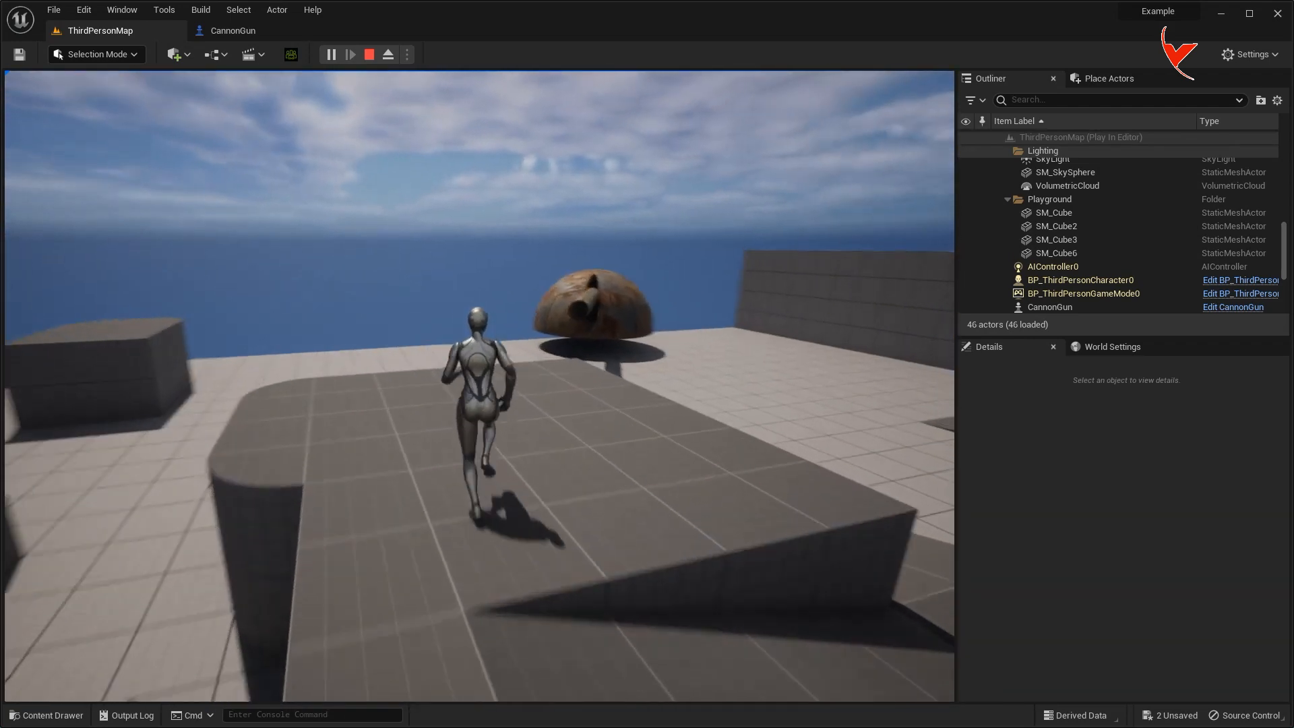
{"action": "key", "text": "w"}
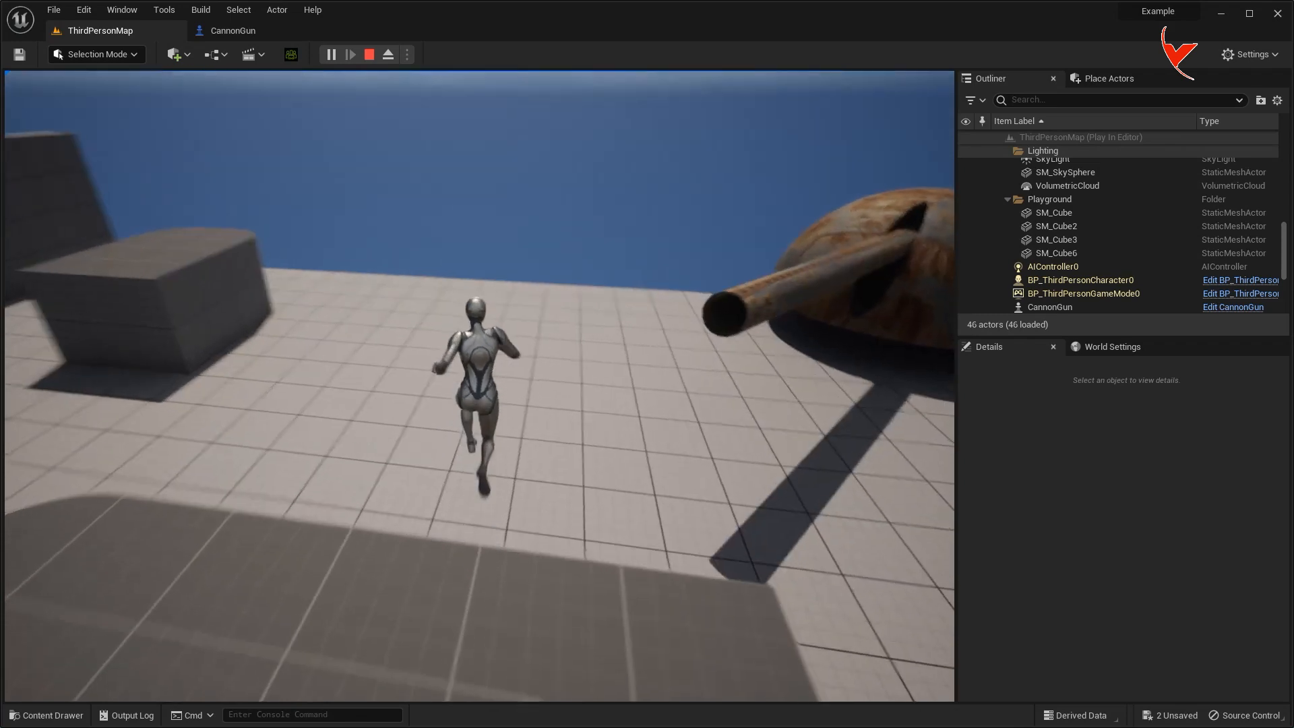
{"action": "key", "text": "s"}
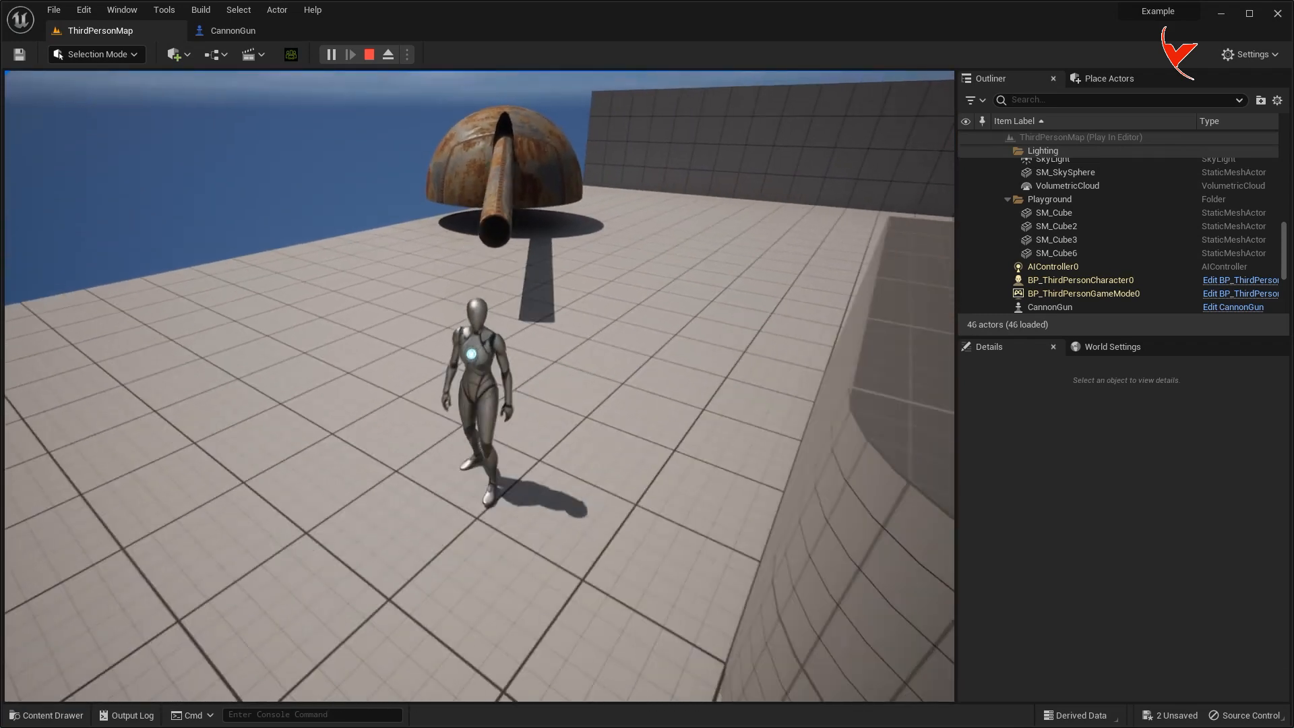
{"action": "key", "text": "Escape"}
Raise the PlayerStart to a Z location of about 243 and briefly play-test the level again.
{"action": "right_click_drag", "start_coordinate": [579, 172], "coordinate": [574, 169]}
{"action": "left_click", "coordinate": [610, 155]}
{"action": "left_click_drag", "start_coordinate": [447, 213], "coordinate": [283, 210]}
{"action": "left_click", "coordinate": [328, 58]}
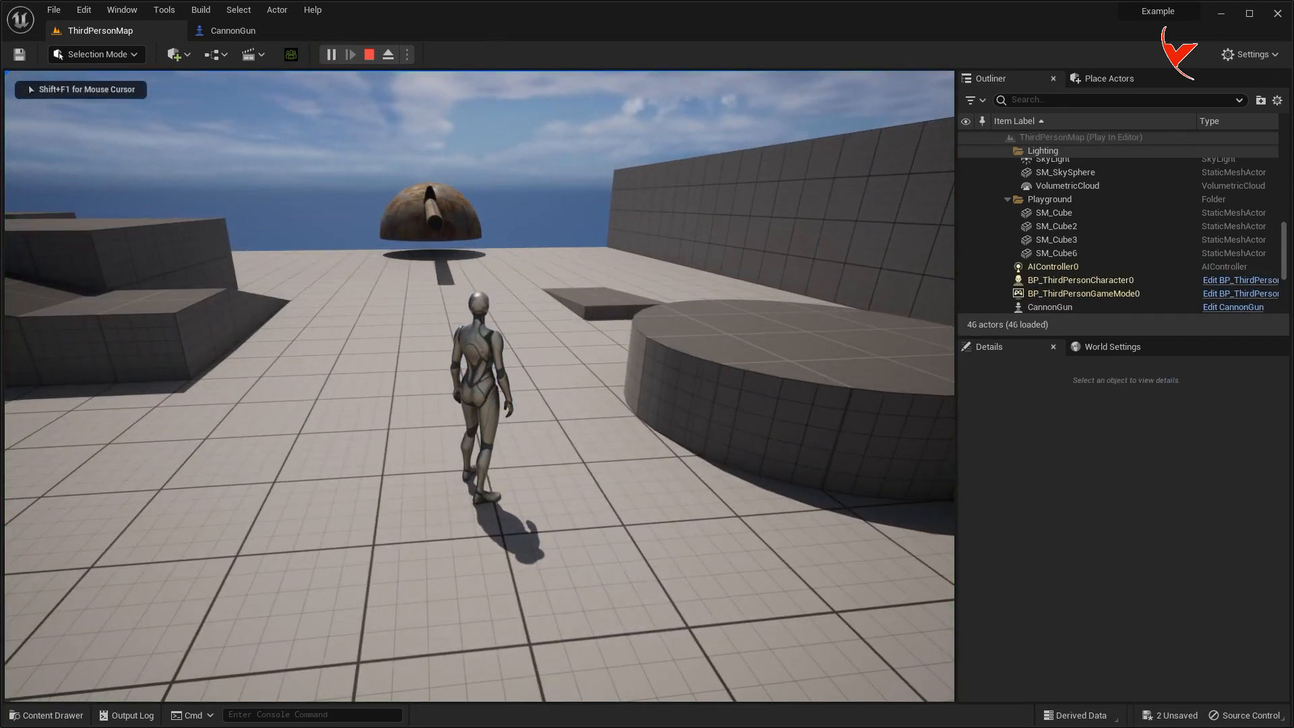
{"action": "key", "text": "Escape"}
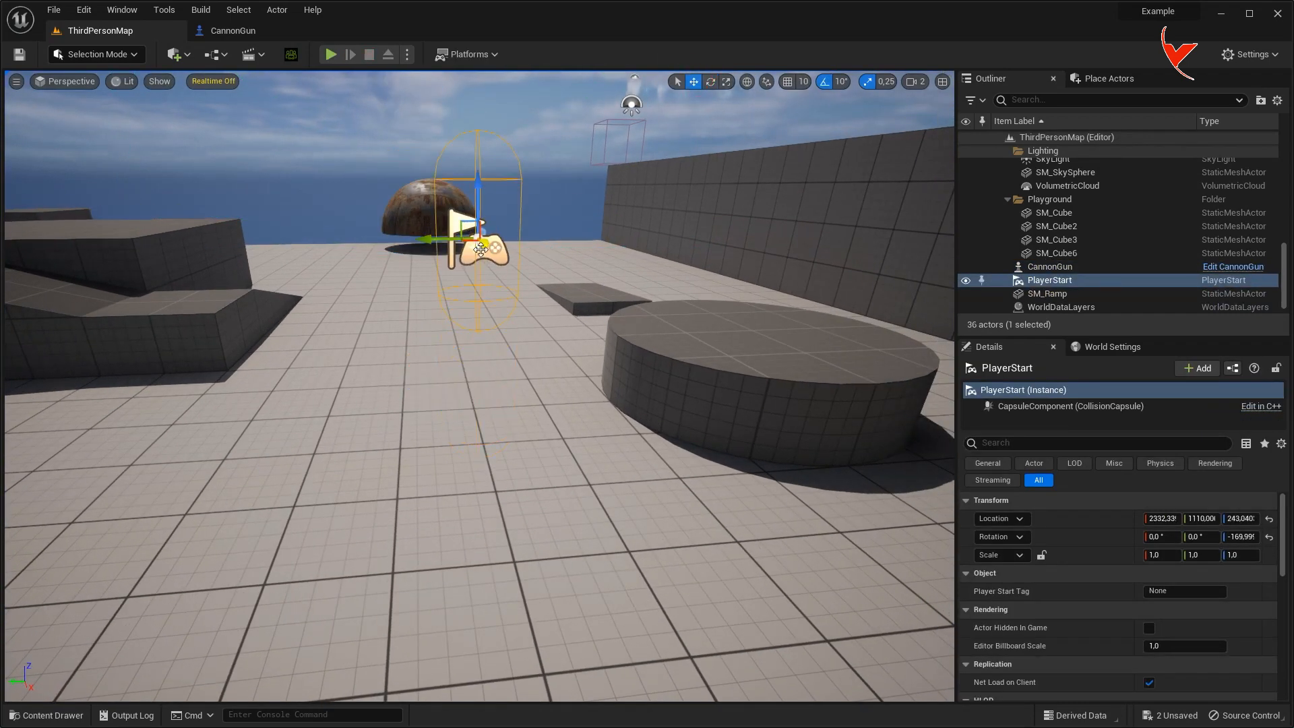
Move the PlayerStart onto the raised dark platform near the cannon, at about 1431, 1983, 300, and briefly play-test the level.
{"action": "left_click_drag", "start_coordinate": [153, 205], "coordinate": [13, 205]}
{"action": "right_click_drag", "start_coordinate": [202, 269], "coordinate": [162, 269]}
{"action": "left_click", "coordinate": [914, 82]}
{"action": "left_click", "coordinate": [969, 112]}
{"action": "right_click_drag", "start_coordinate": [512, 303], "coordinate": [459, 355]}
{"action": "left_click", "coordinate": [330, 54]}
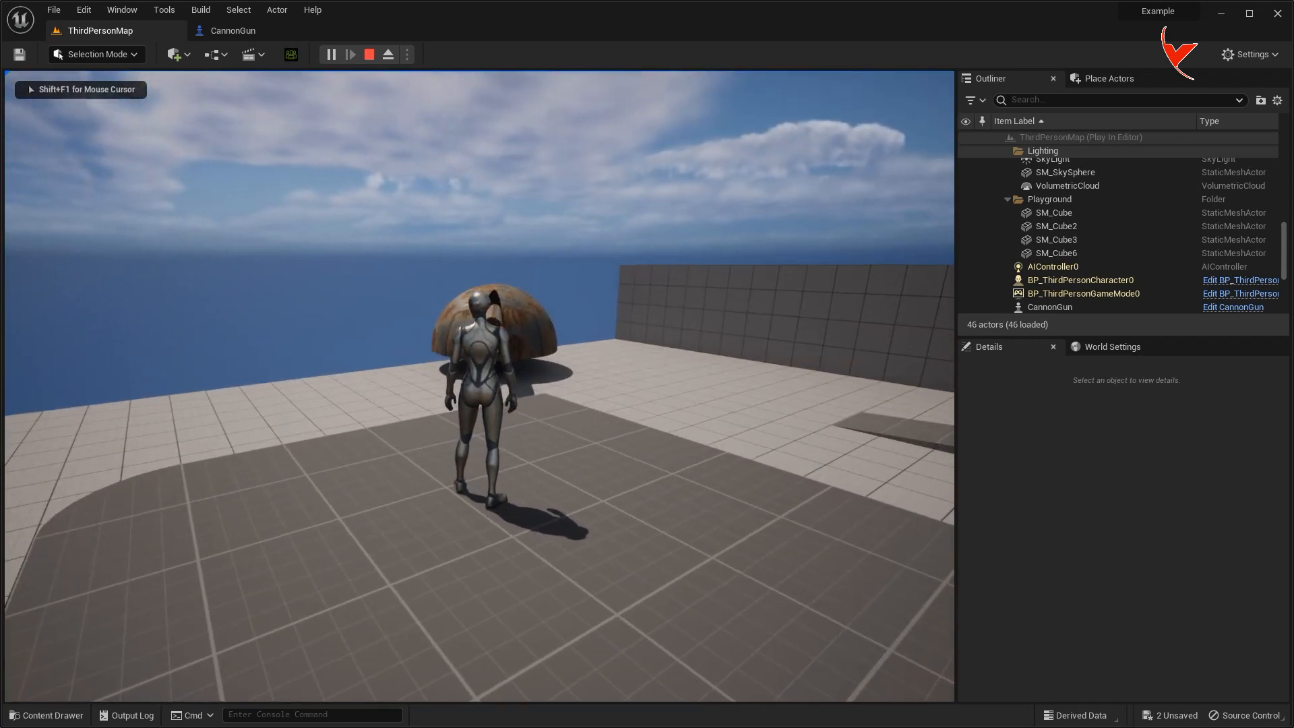
{"action": "key", "text": "Escape"}
In the CannonGun blueprint, set the PawnSensing component's Peripheral Vision Angle to 90.
{"action": "left_click", "coordinate": [233, 30]}
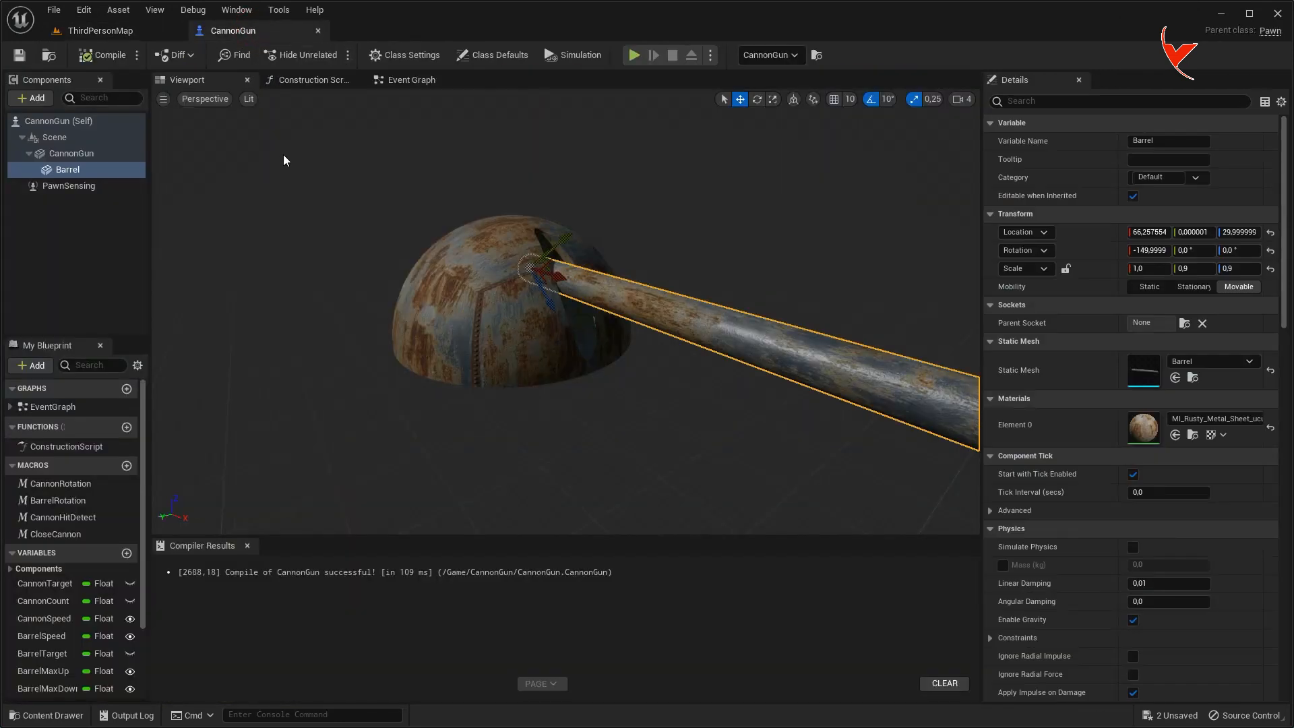
{"action": "left_click", "coordinate": [68, 185]}
{"action": "scroll", "coordinate": [1173, 396], "scroll_direction": "down", "scroll_amount": 3}
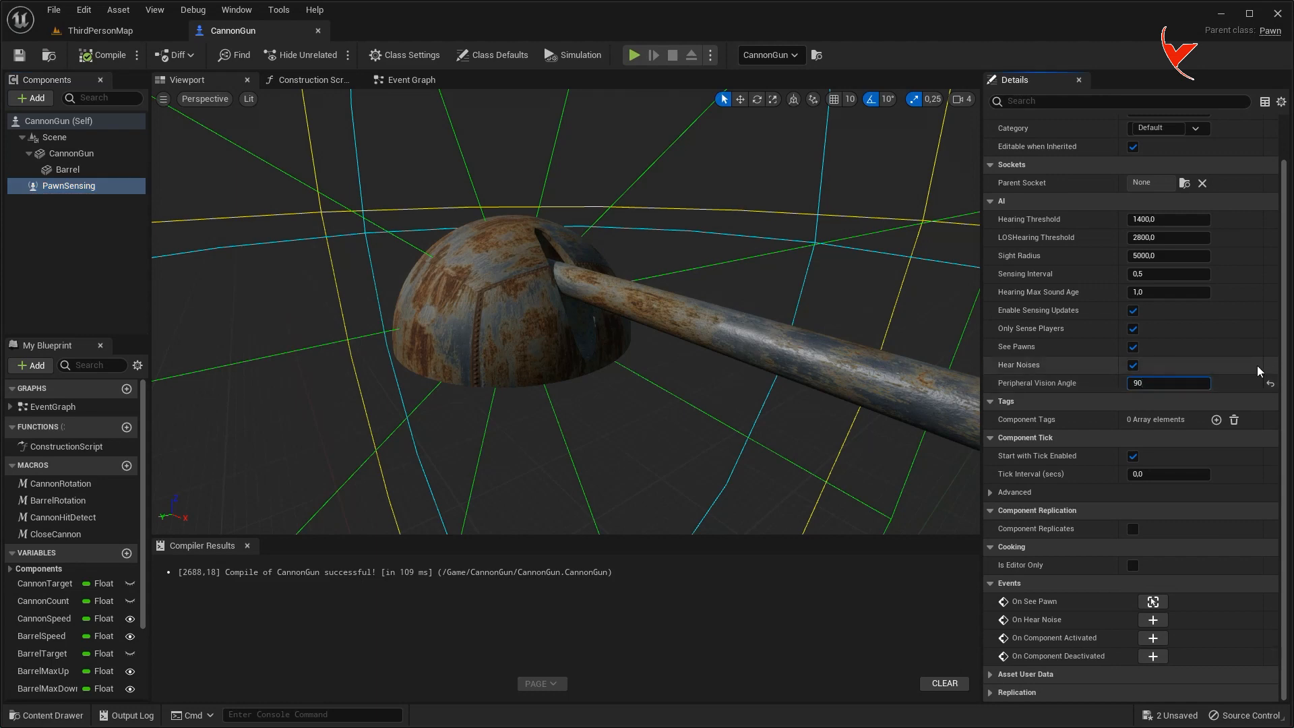
Play ThirdPersonMap and run the character off the platform and around the cannon to test its vision angle.
{"action": "left_click", "coordinate": [100, 30]}
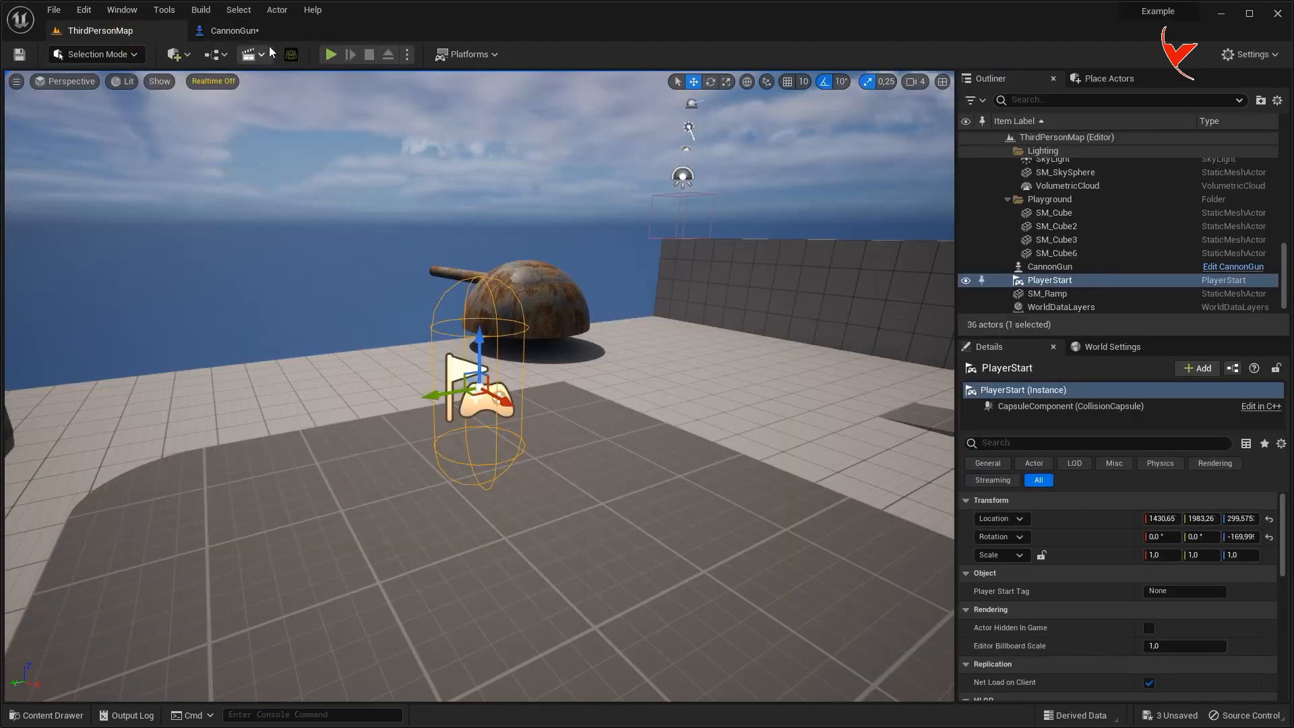
{"action": "left_click", "coordinate": [331, 53]}
{"action": "key", "text": "w"}
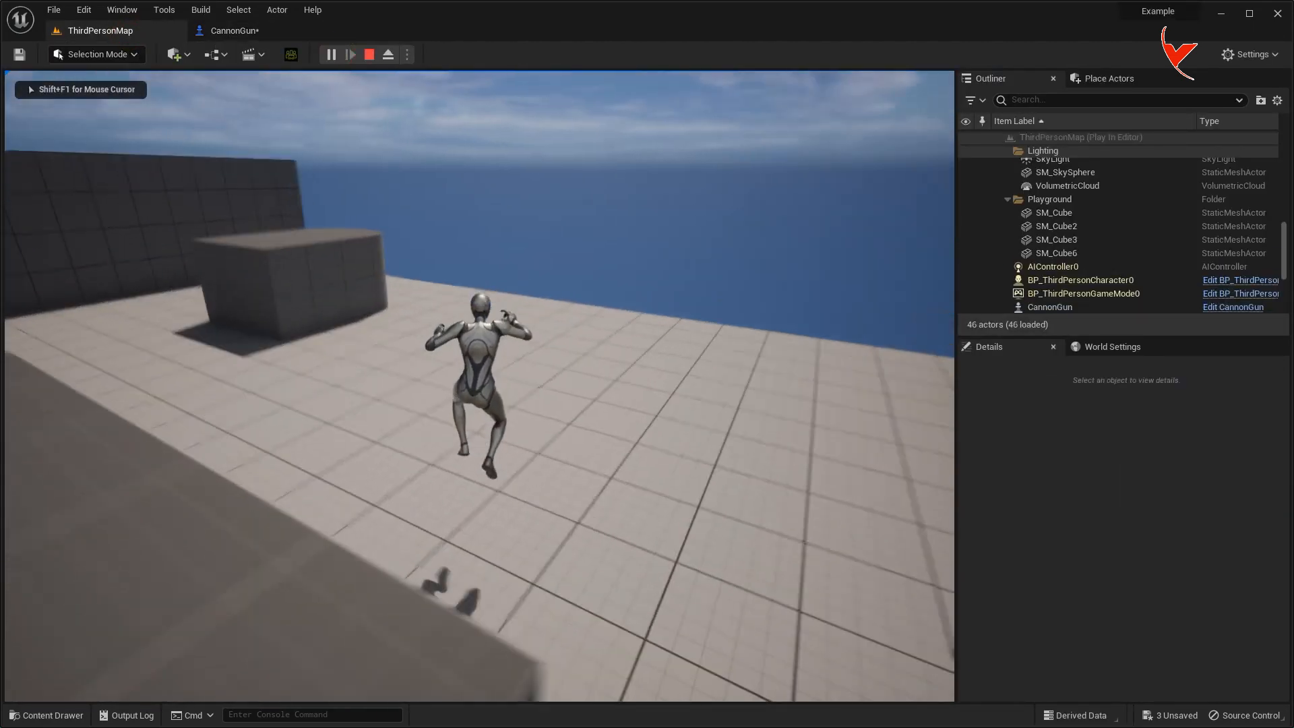
{"action": "key", "text": "a"}
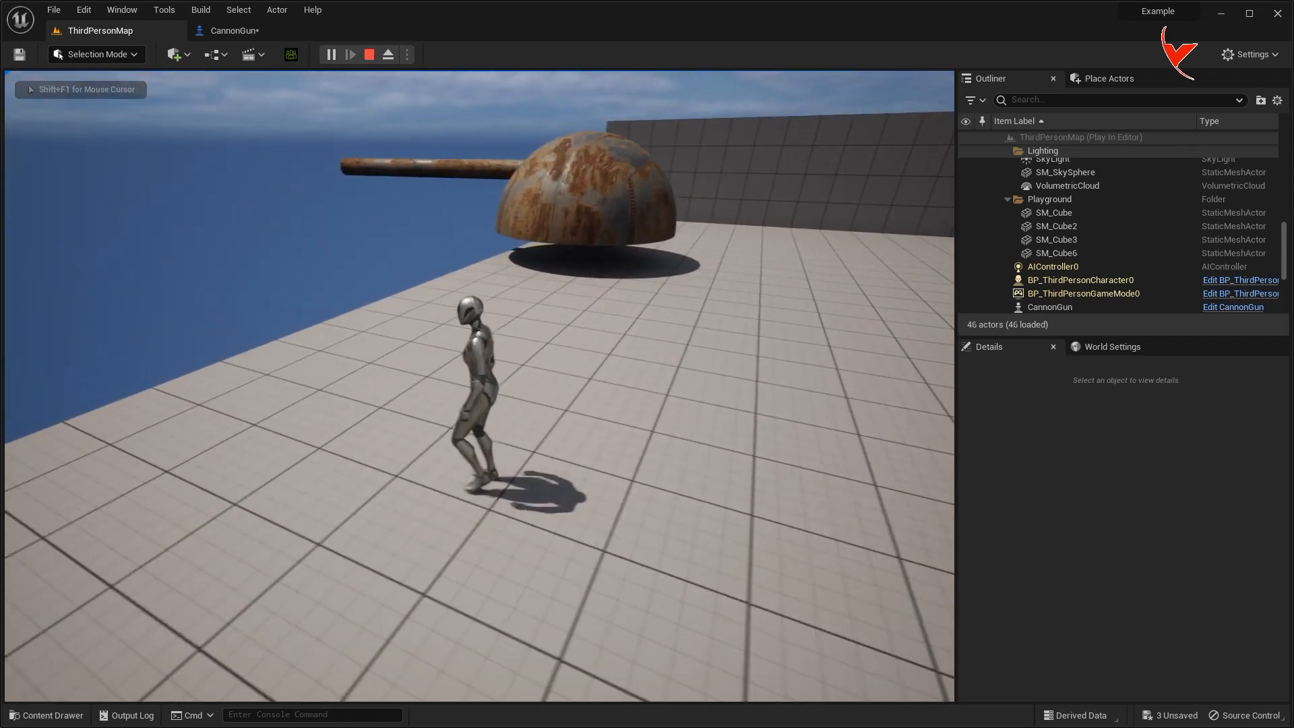
{"action": "key", "text": "a"}
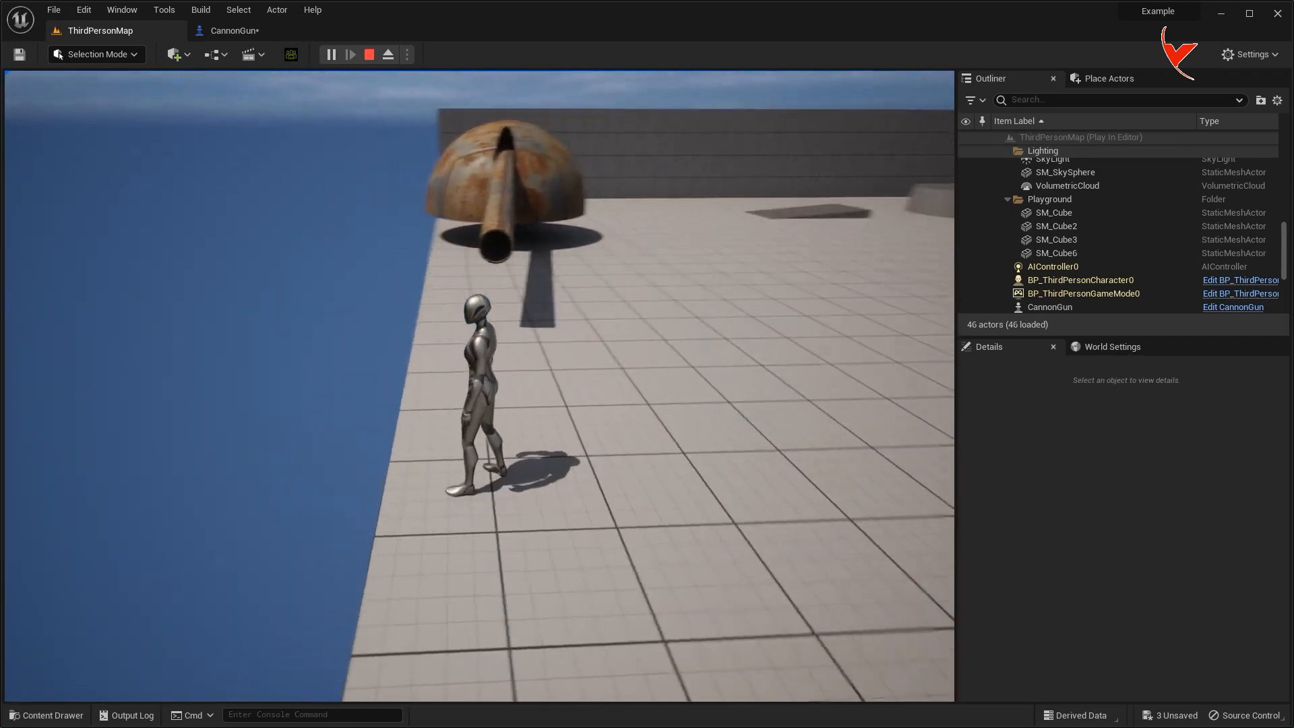
{"action": "key", "text": "d"}
{"action": "key", "text": "a"}
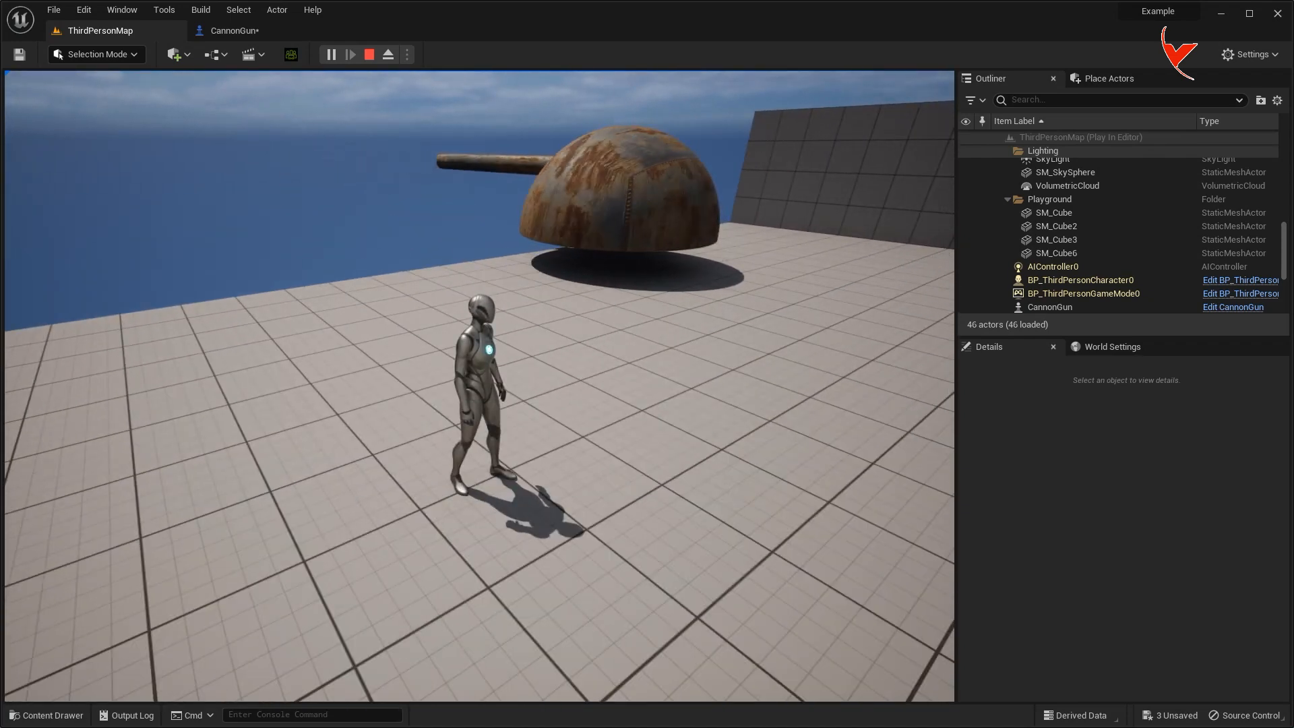
{"action": "key", "text": "Escape"}
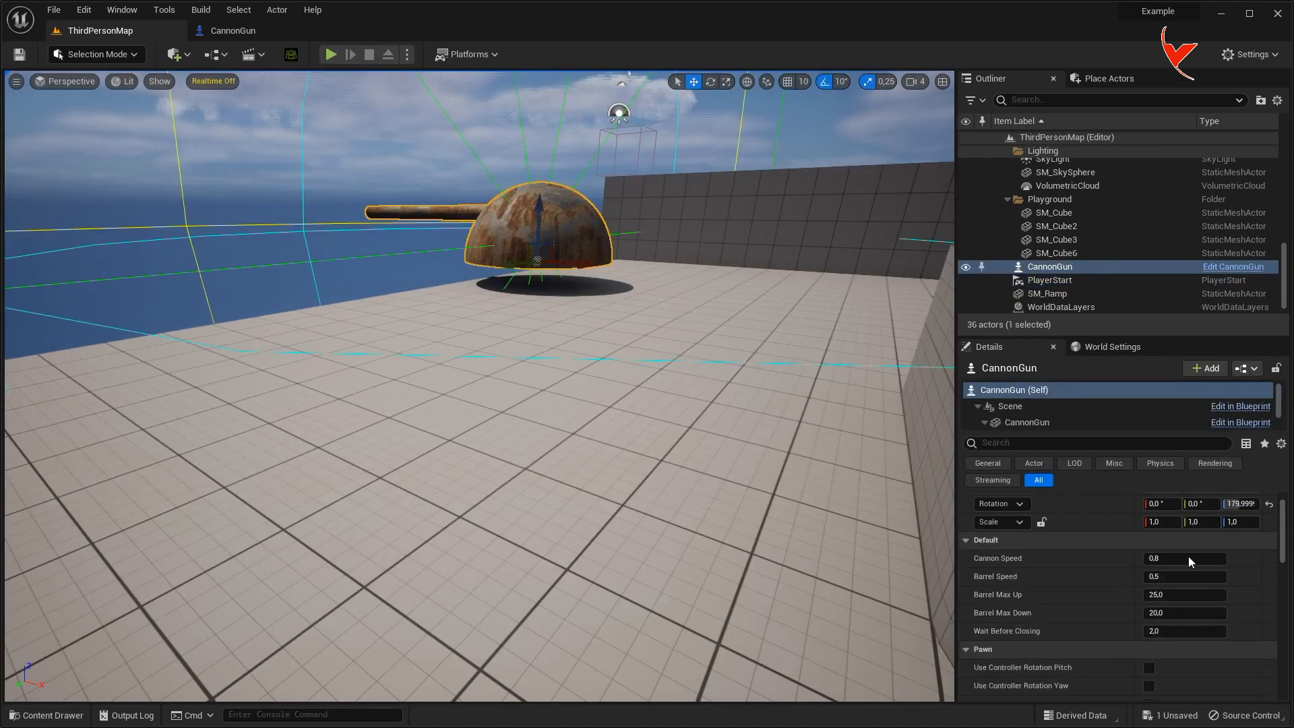
Set the placed CannonGun's Wait Before Closing to 5.
{"action": "left_click", "coordinate": [1156, 631]}
{"action": "type", "text": "5"}
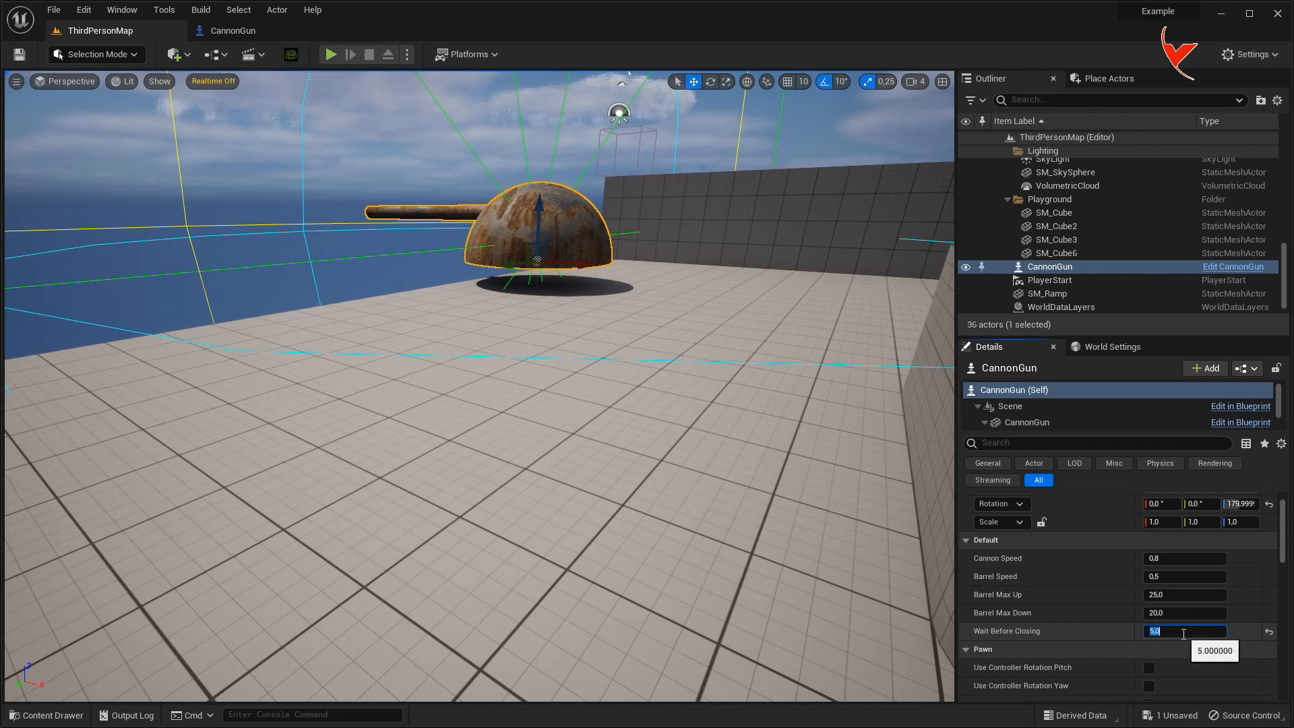
{"action": "key", "text": "Return"}
Play the level, running the character in front of the cannon and out of its sight to test the closing delay.
{"action": "left_click", "coordinate": [331, 54]}
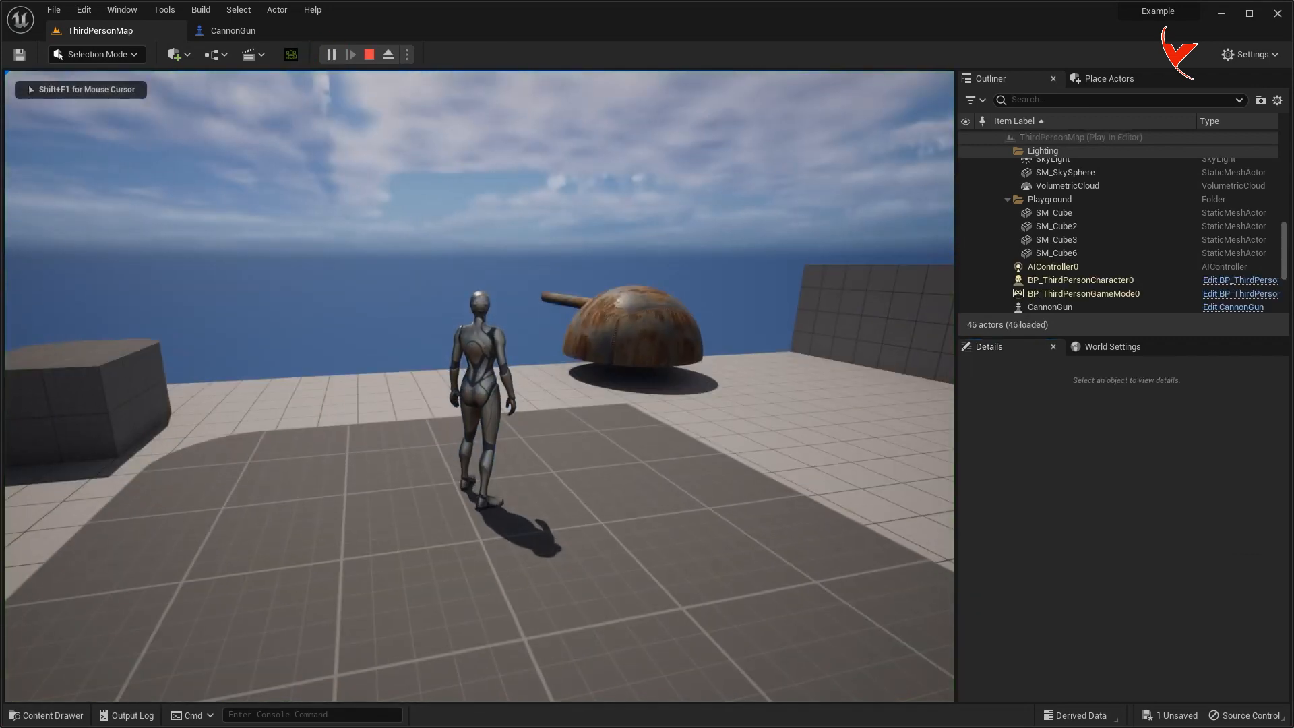
{"action": "key", "text": "w"}
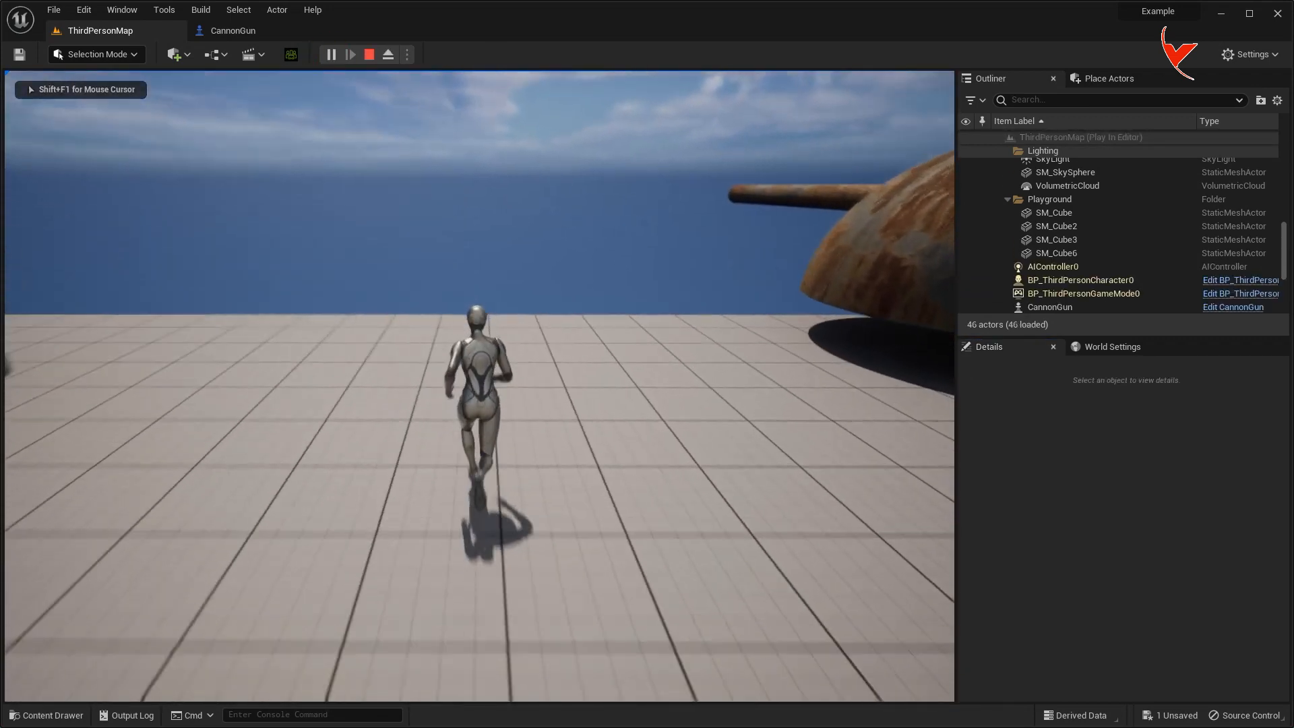
{"action": "key", "text": "s"}
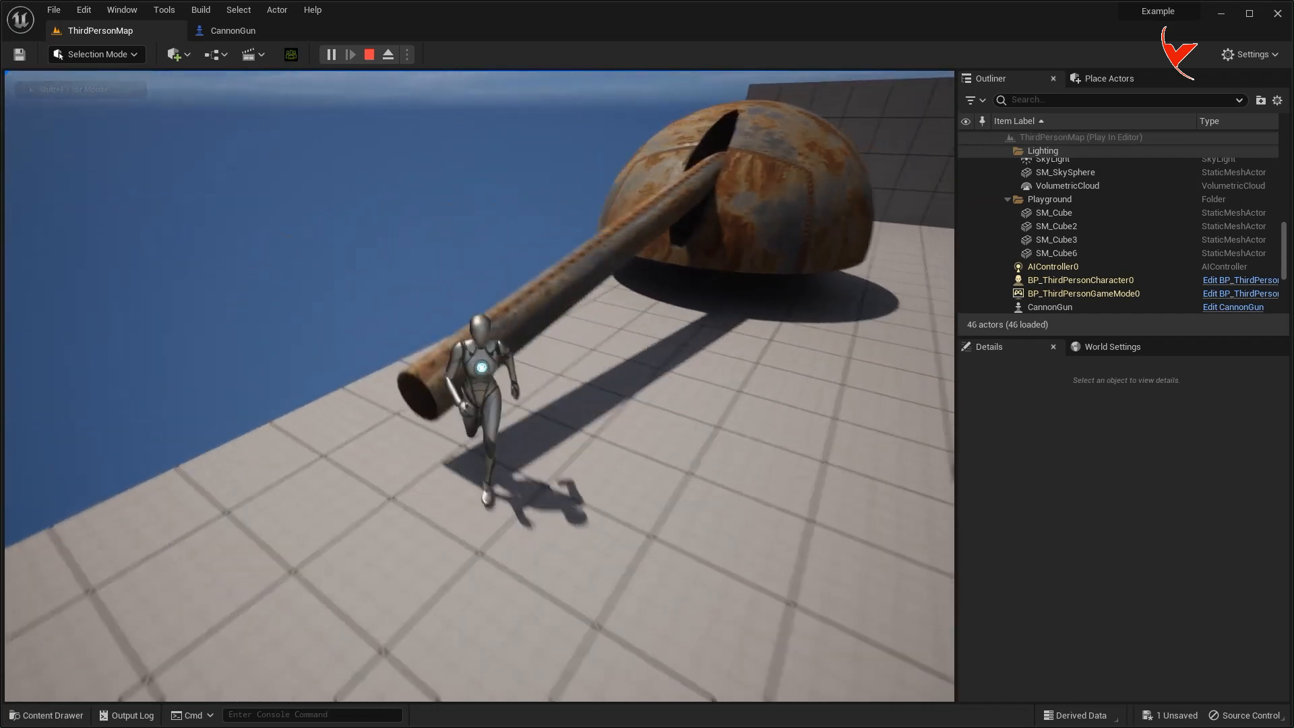
{"action": "key", "text": "d"}
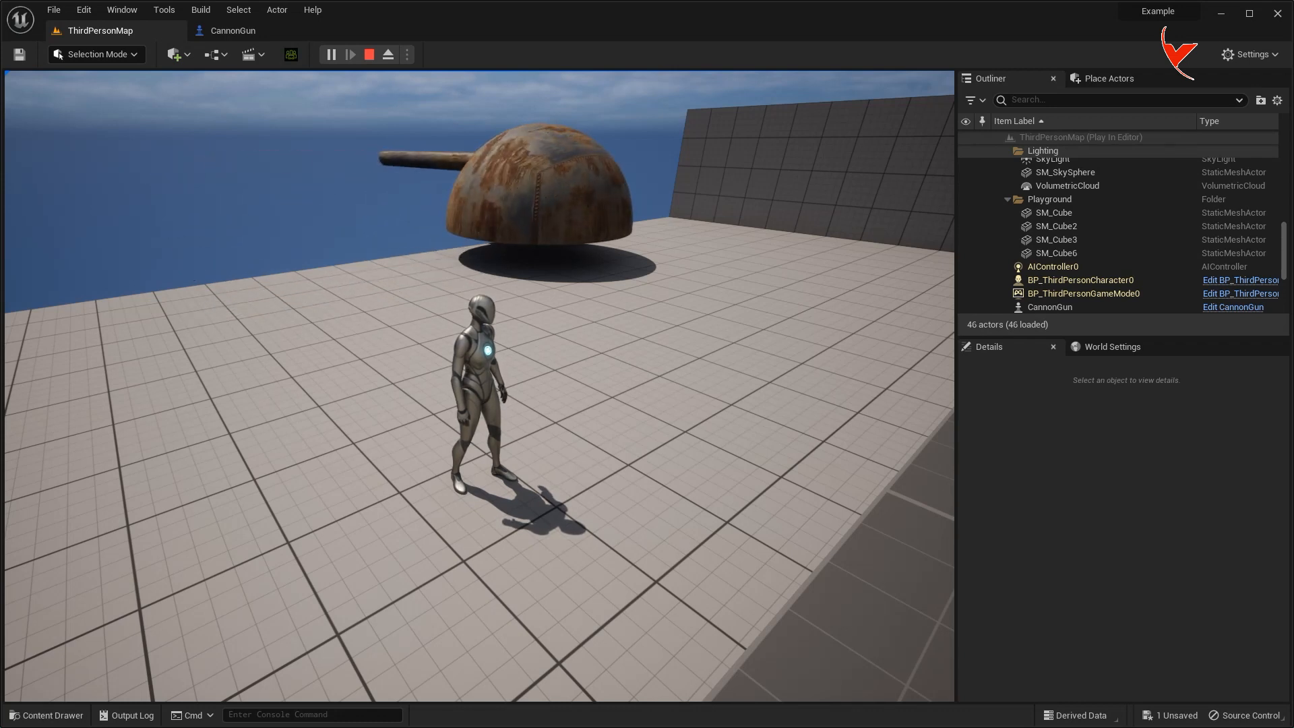
{"action": "key", "text": "Escape"}
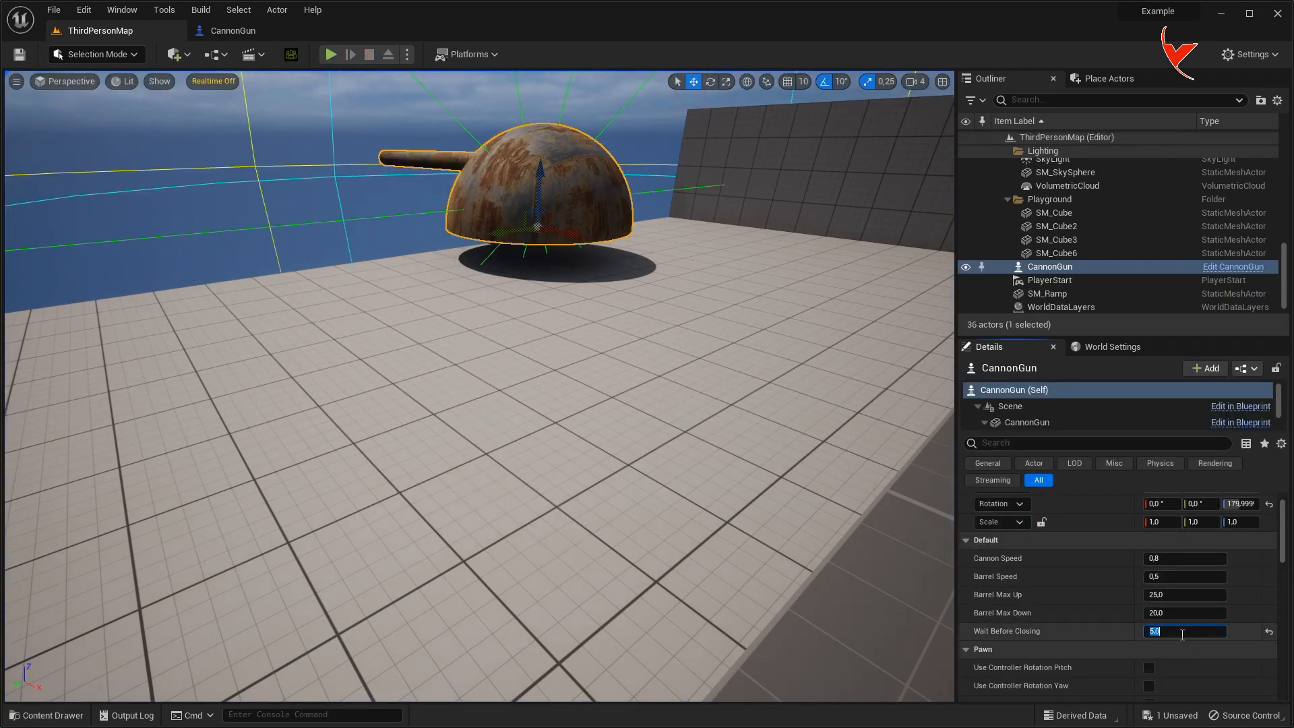
Play the level again and run the character back and forth past the cannon to test its tracking and closing.
{"action": "left_click", "coordinate": [331, 55]}
{"action": "key", "text": "w"}
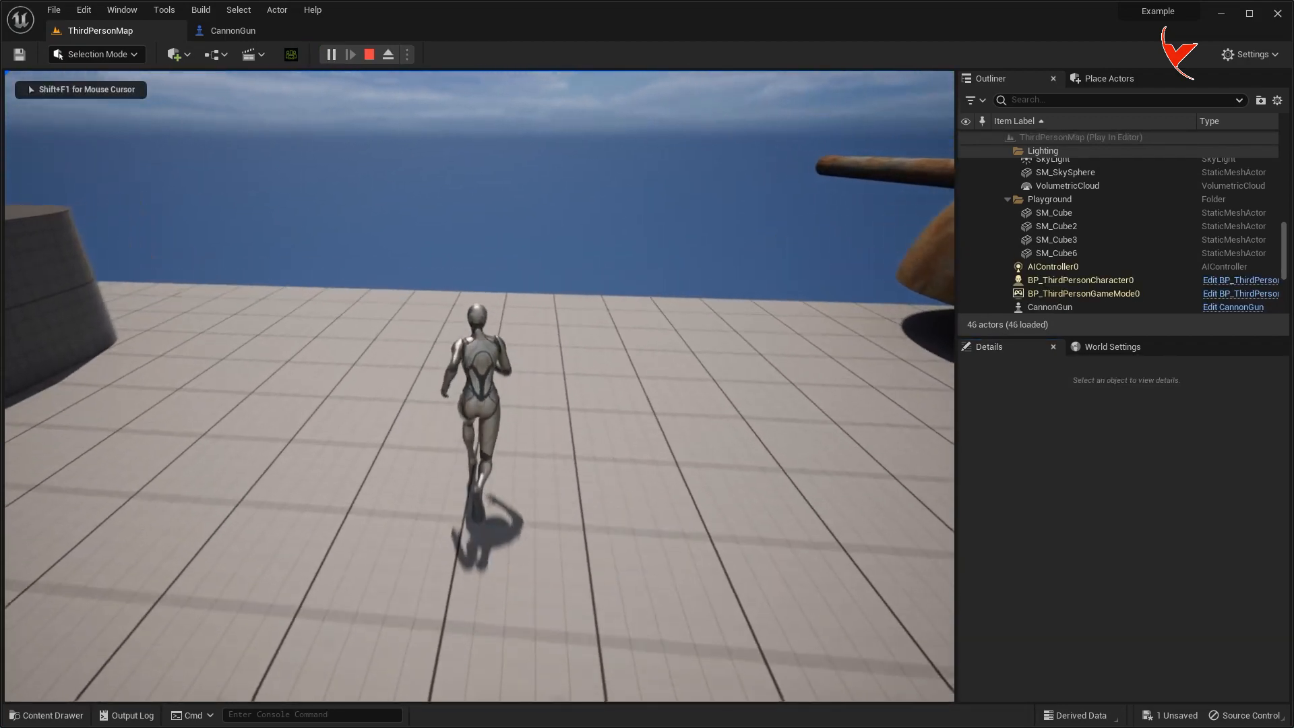
{"action": "key", "text": "a"}
{"action": "key", "text": "s"}
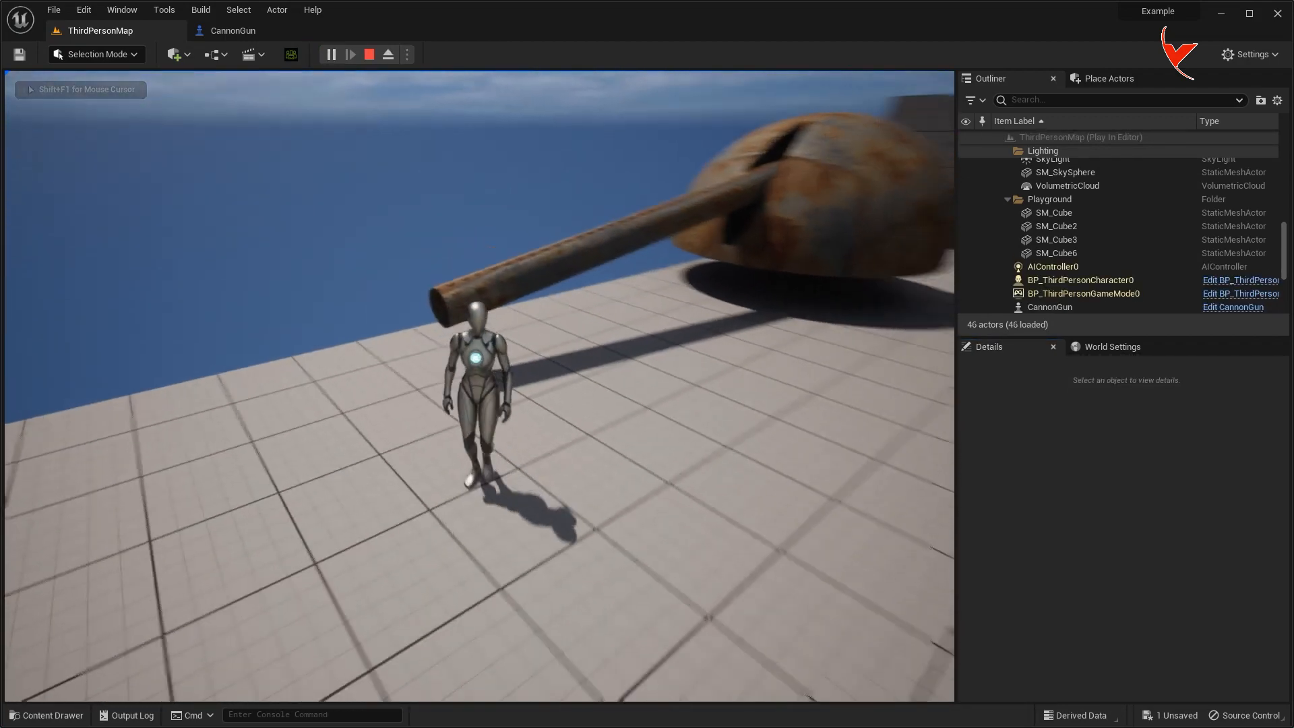
{"action": "key", "text": "a"}
{"action": "key", "text": "s"}
{"action": "key", "text": "d"}
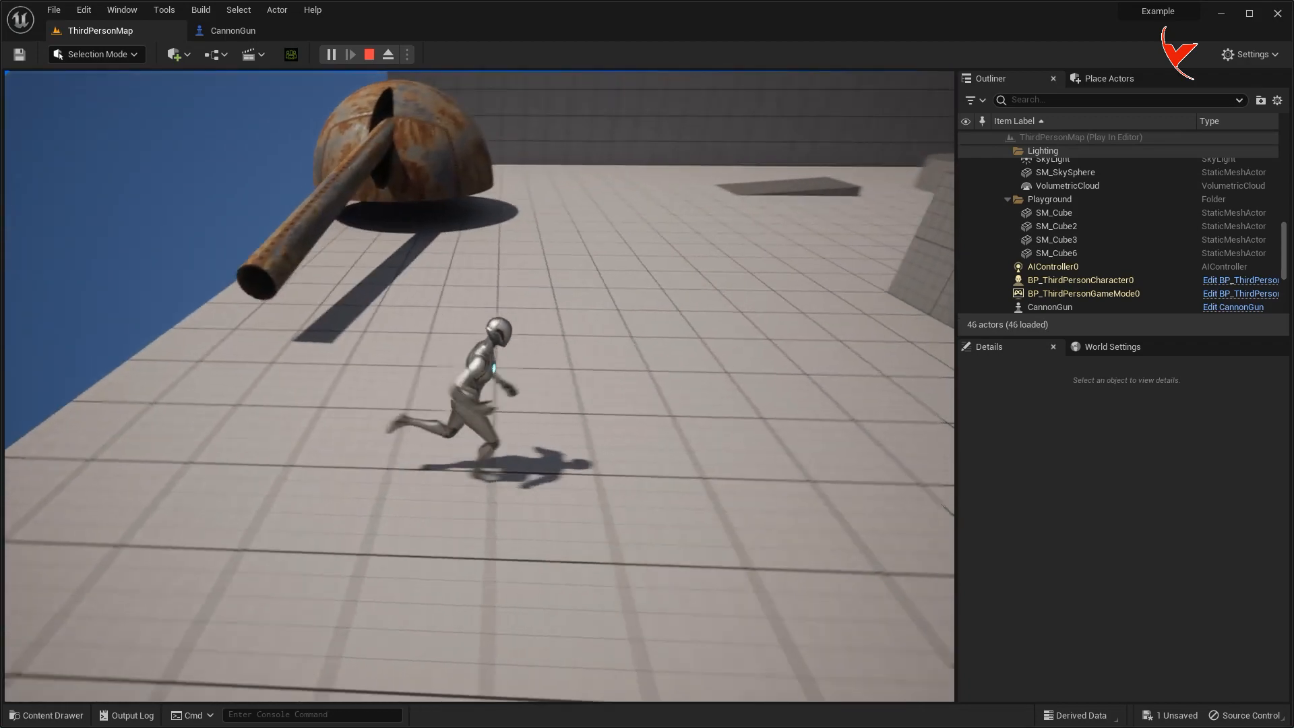
{"action": "key", "text": "w"}
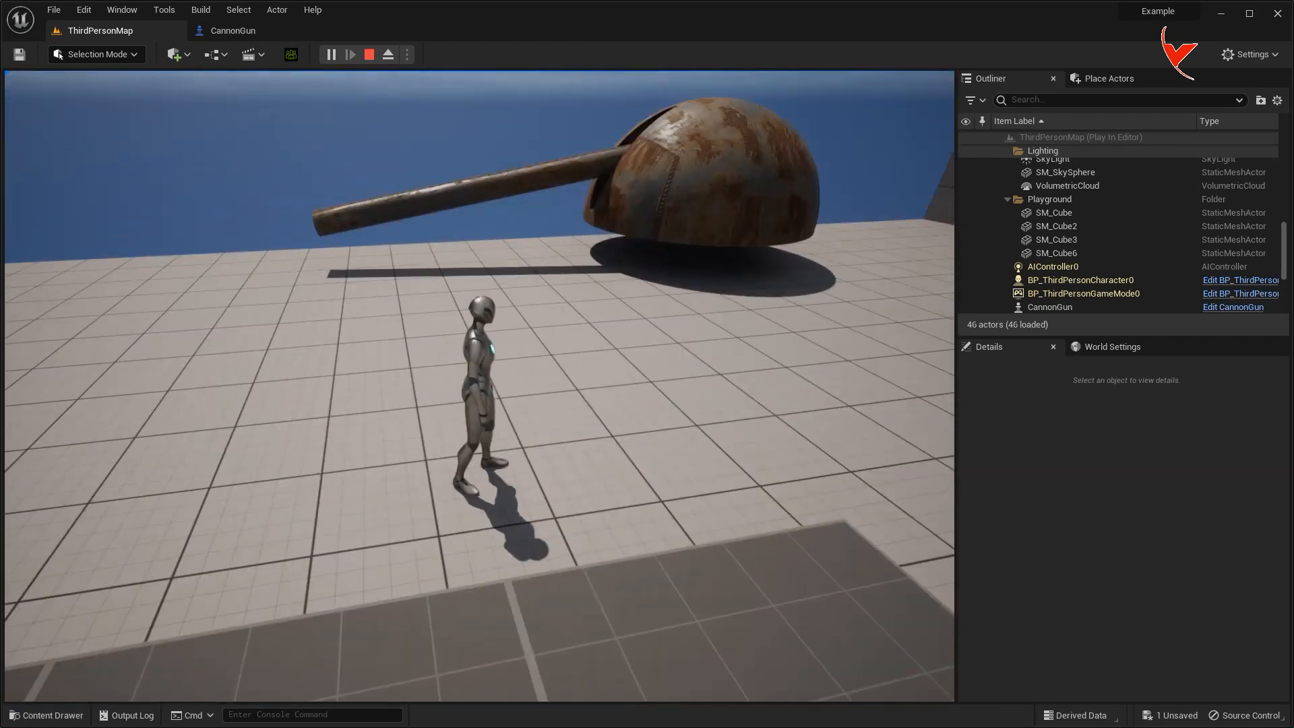
{"action": "key", "text": "d"}
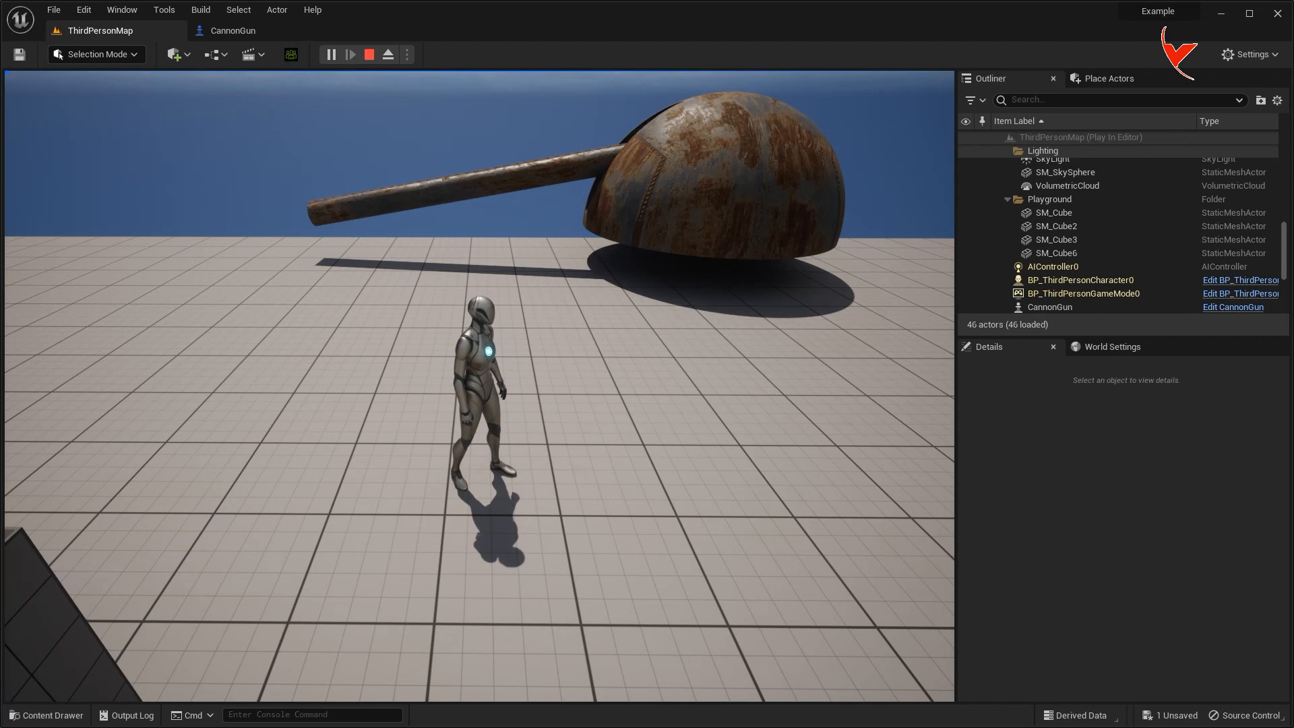
{"action": "key", "text": "Escape"}
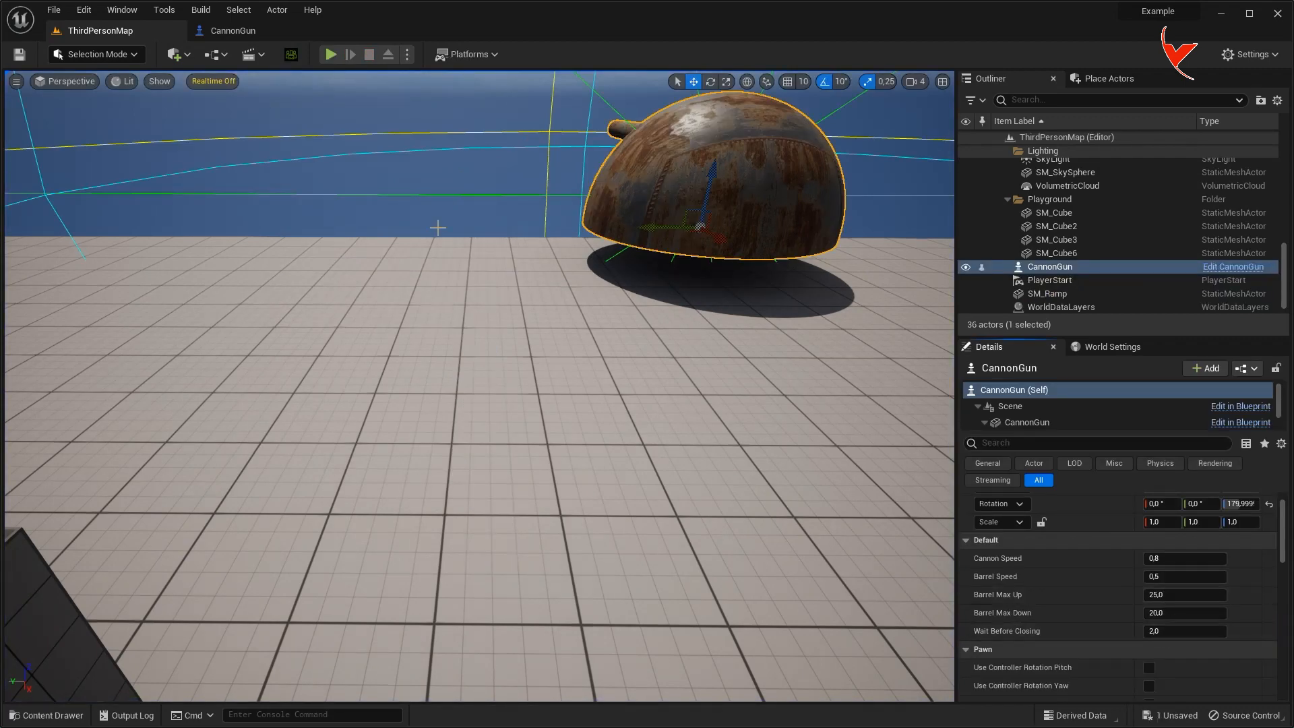
In the CannonGun blueprint, set the PawnSensing component's Peripheral Vision Angle to 180.
{"action": "left_click", "coordinate": [233, 30]}
{"action": "left_click", "coordinate": [1179, 432]}
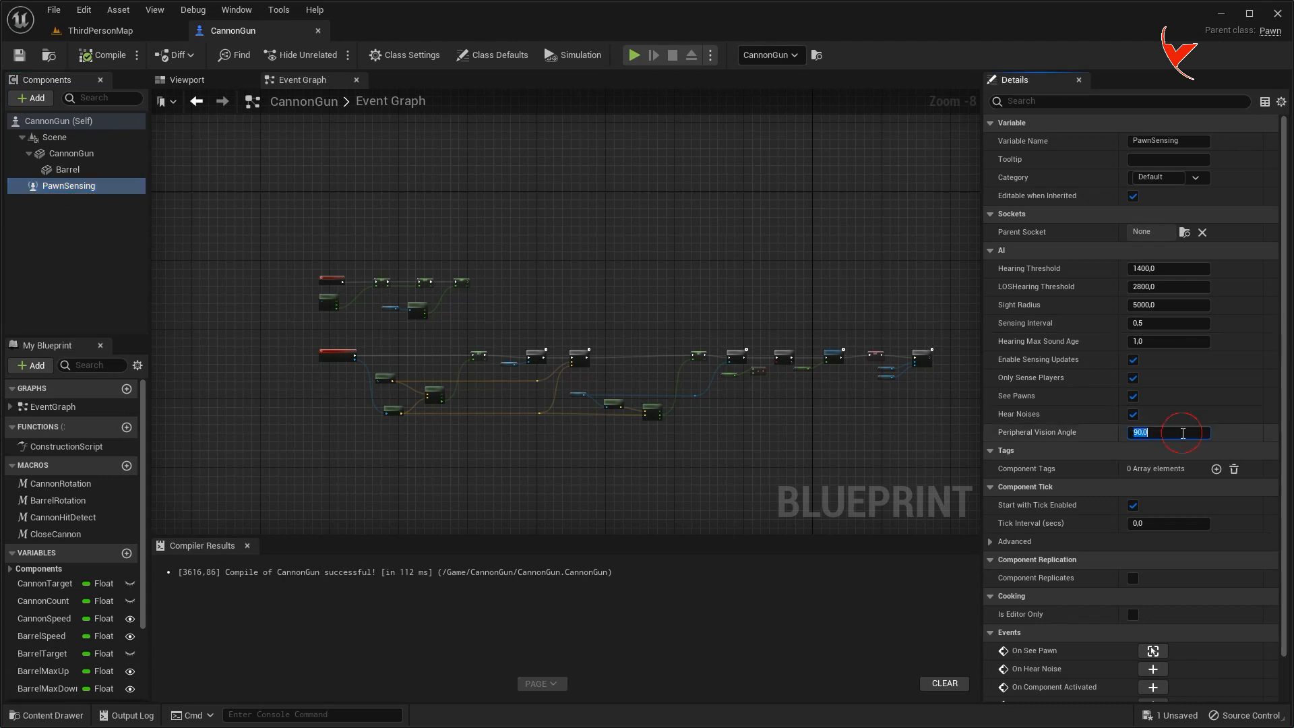
{"action": "type", "text": "180"}
{"action": "key", "text": "Return"}
Set the Cannon Speed of the CannonGun placed in ThirdPersonMap to 2 and briefly play-test the level.
{"action": "left_click", "coordinate": [119, 35]}
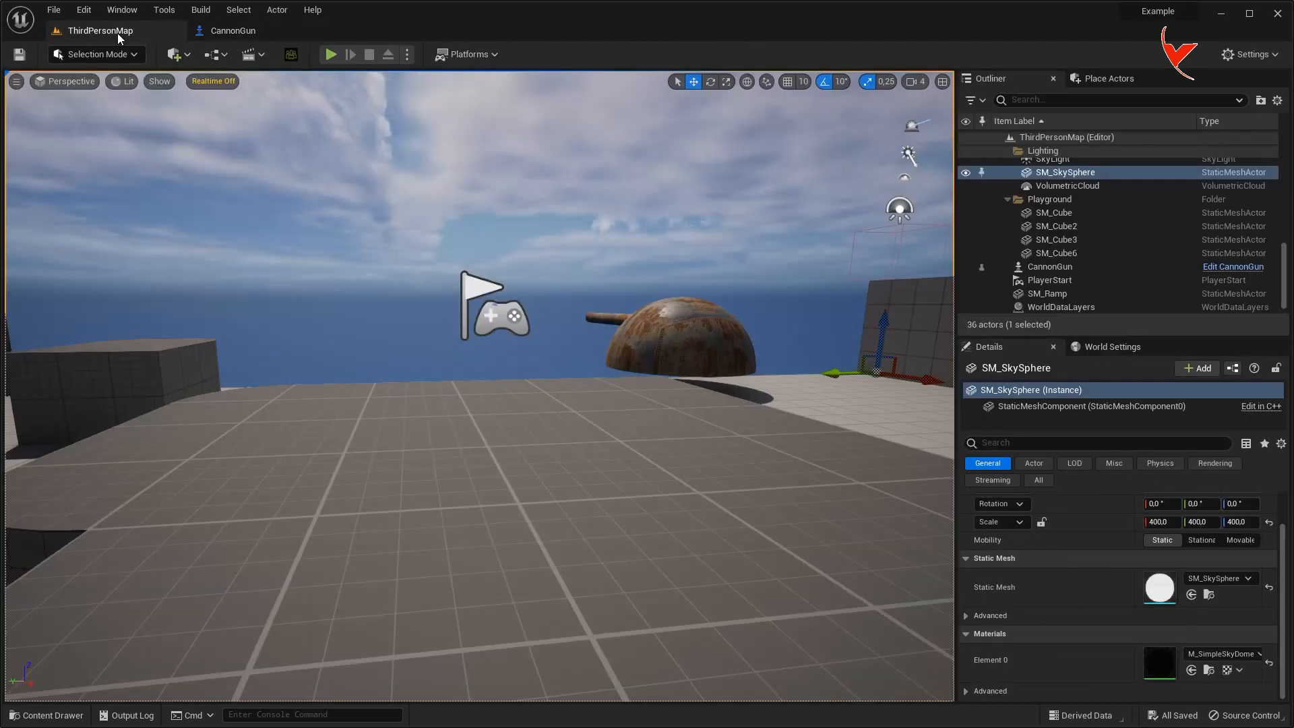
{"action": "scroll", "coordinate": [693, 364], "scroll_direction": "down", "scroll_amount": 4}
{"action": "left_click", "coordinate": [679, 350]}
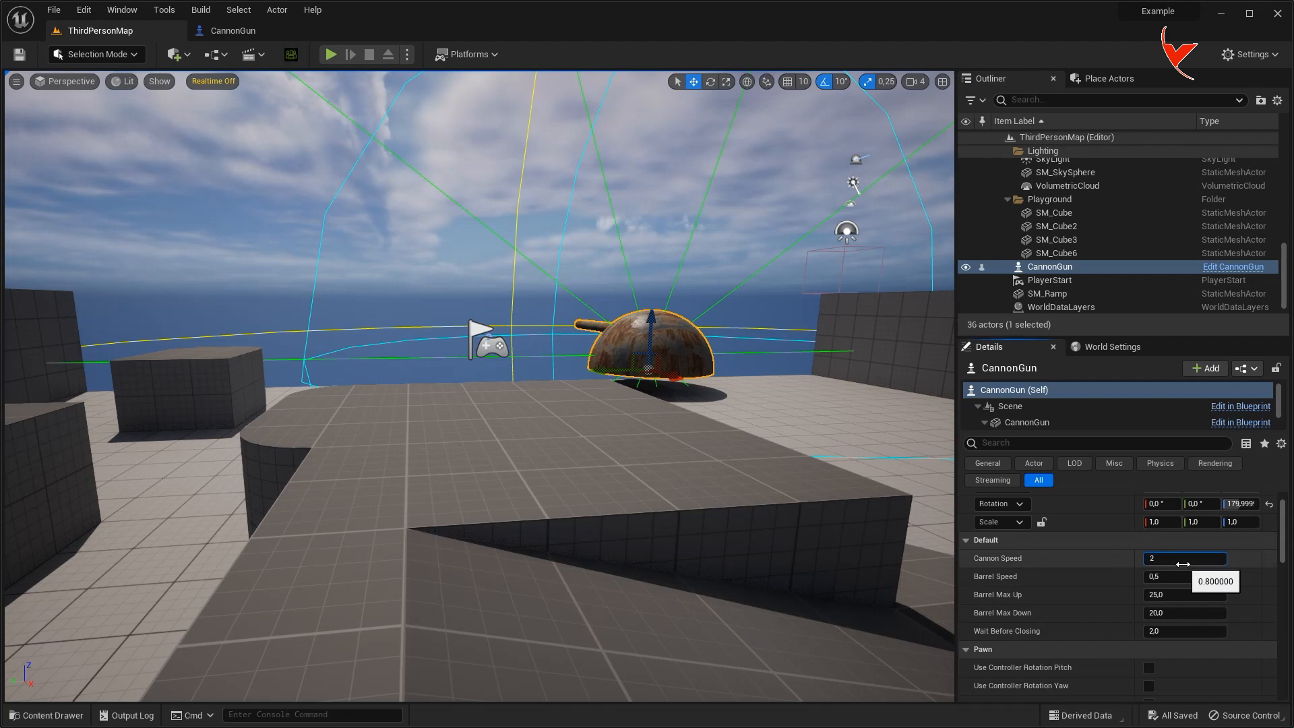
{"action": "left_click", "coordinate": [332, 56]}
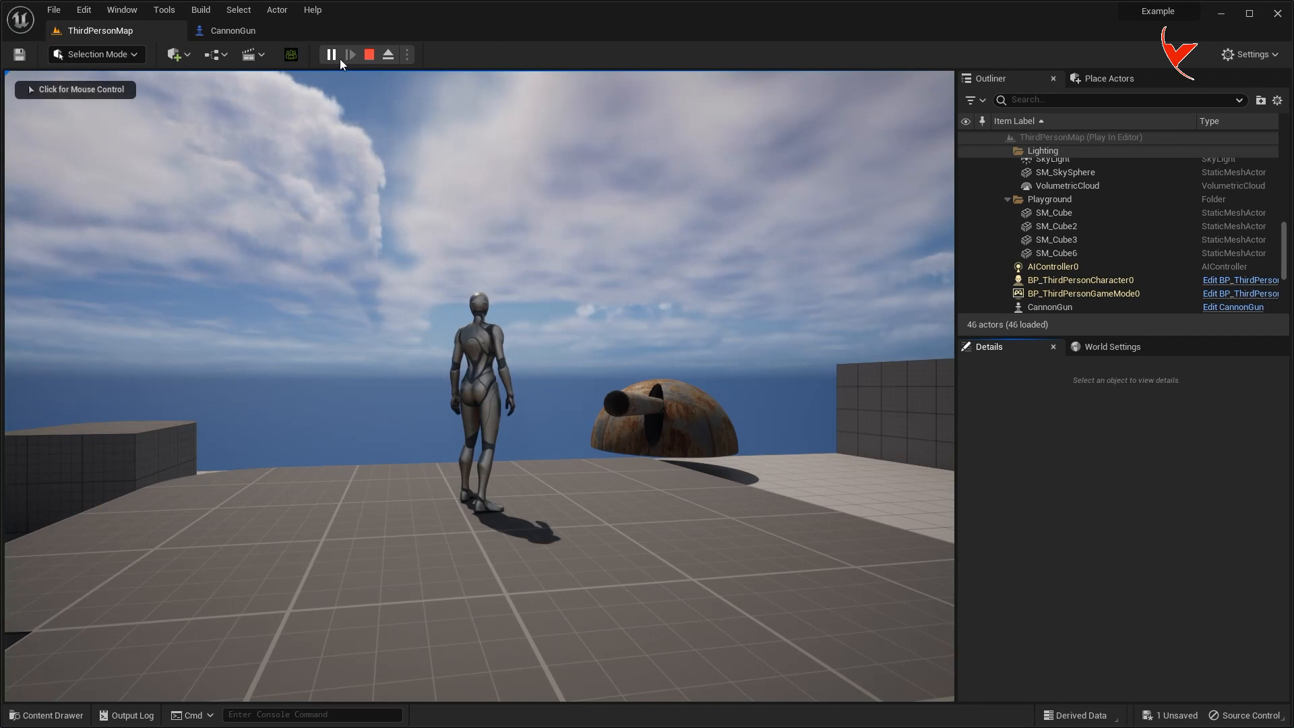
{"action": "left_click", "coordinate": [369, 55]}
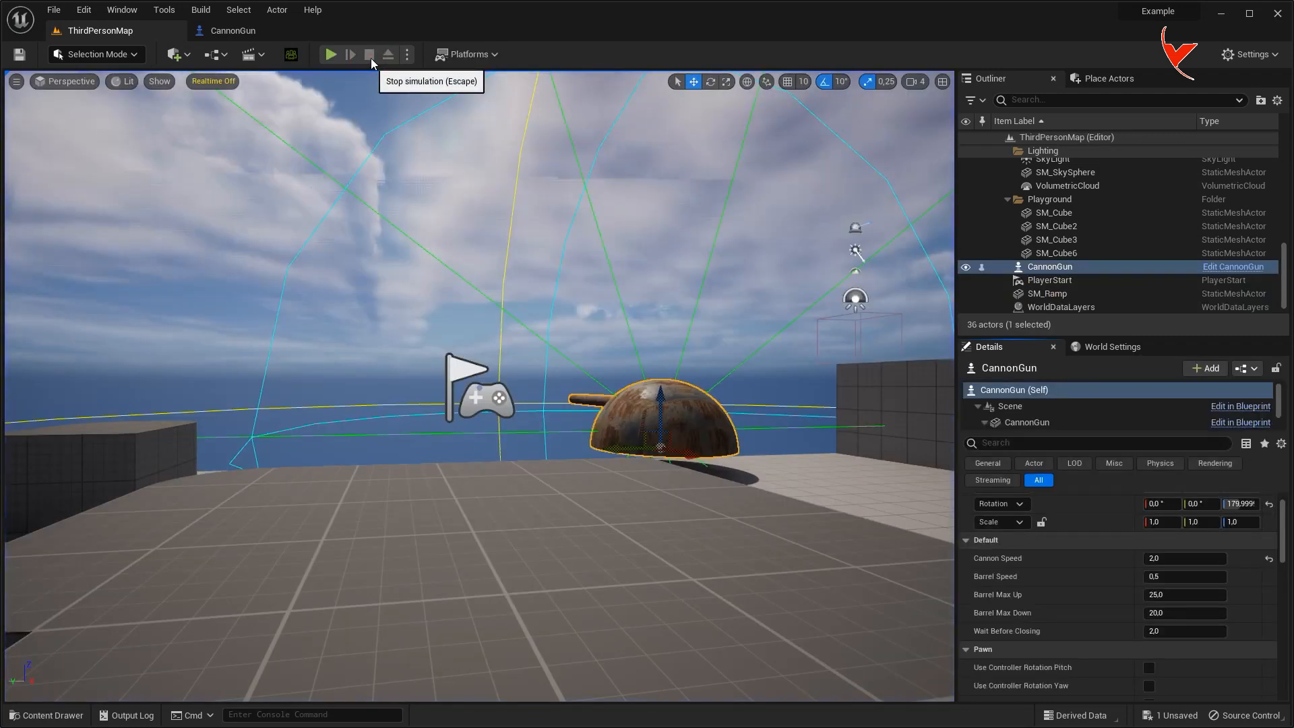
Create a Blueprint Class named Pawn in the Content folder, using DefaultPawn as the parent class.
{"action": "key", "text": "ctrl+space"}
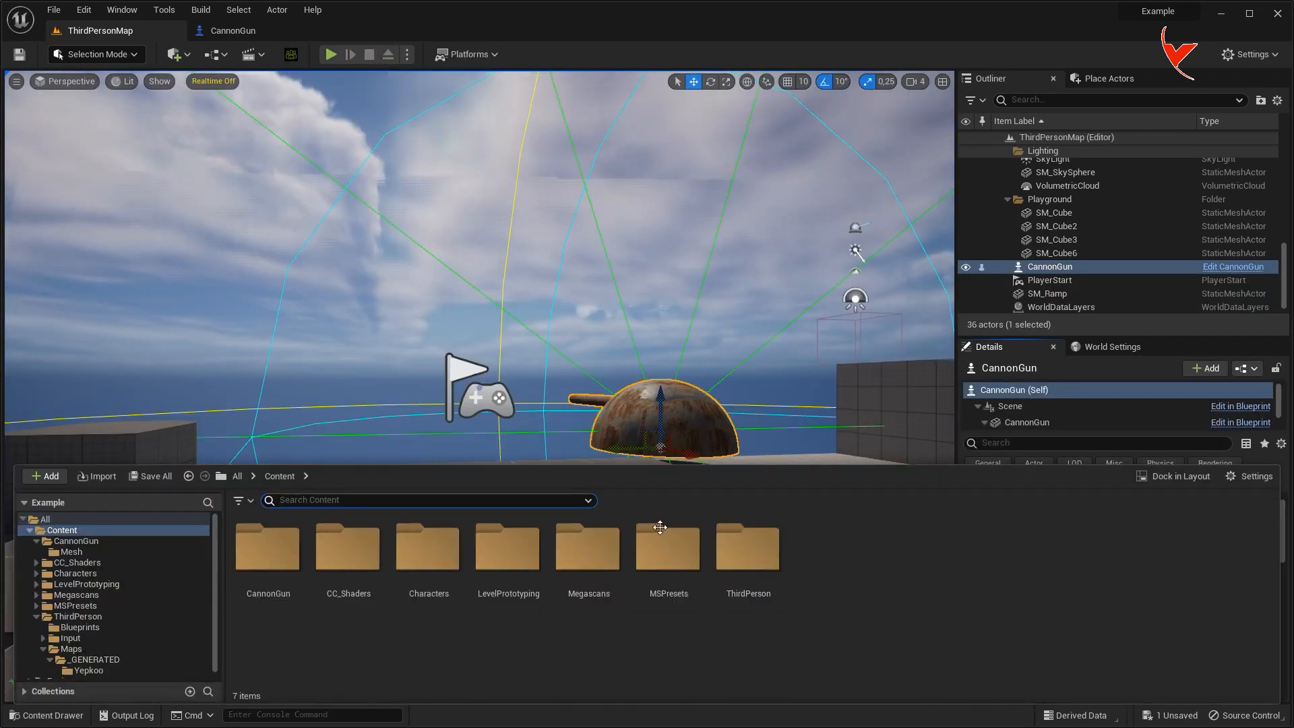
{"action": "right_click", "coordinate": [848, 612]}
{"action": "left_click", "coordinate": [892, 240]}
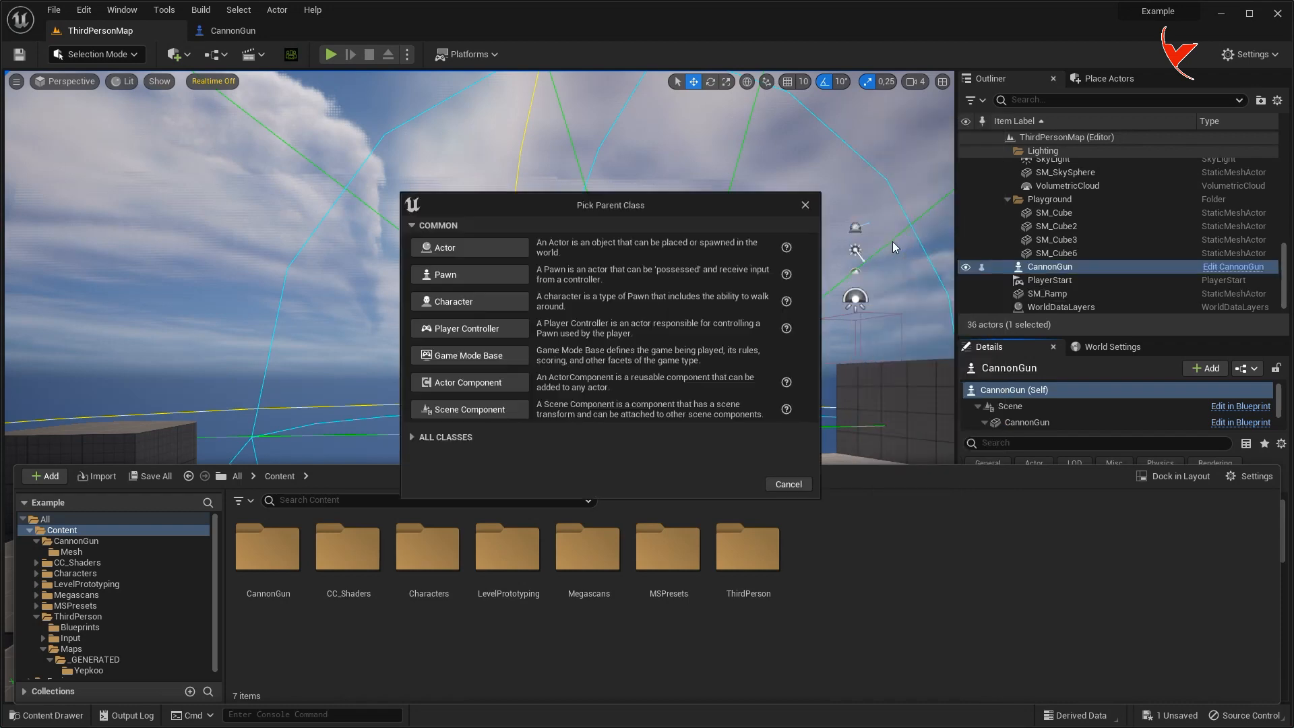
{"action": "left_click", "coordinate": [447, 436]}
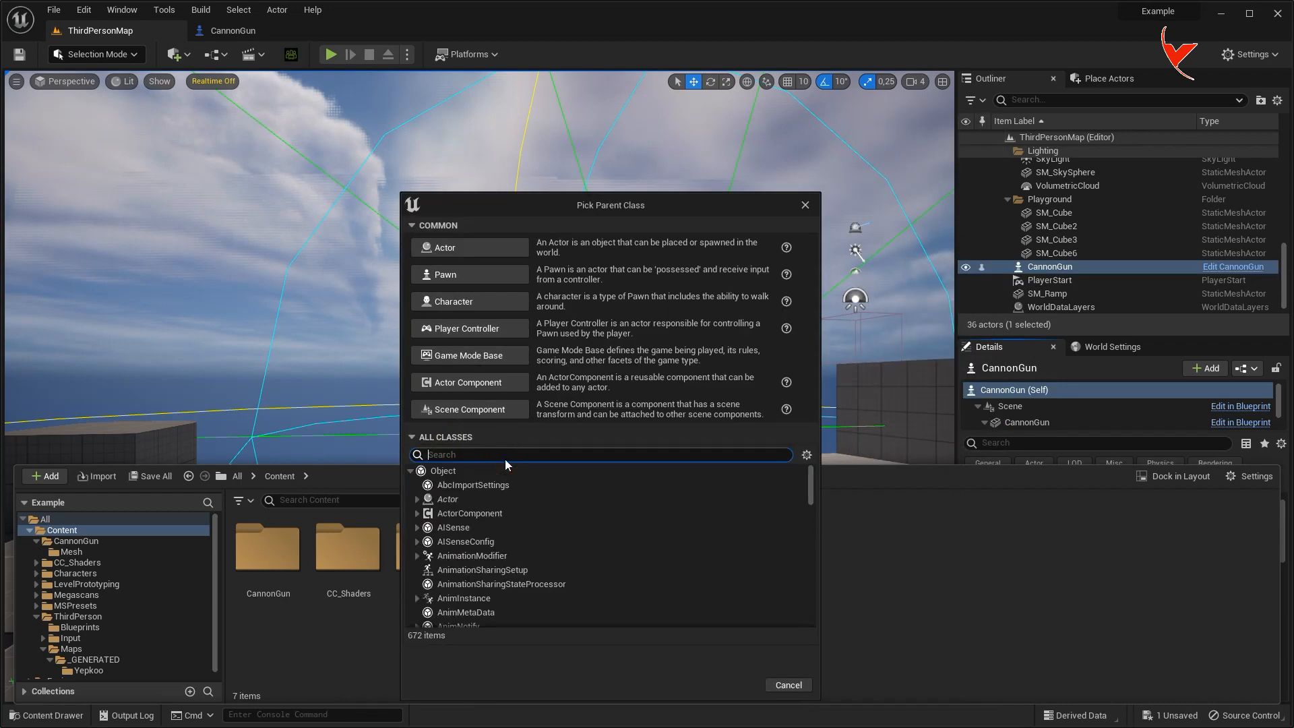
{"action": "type", "text": "Default pa"}
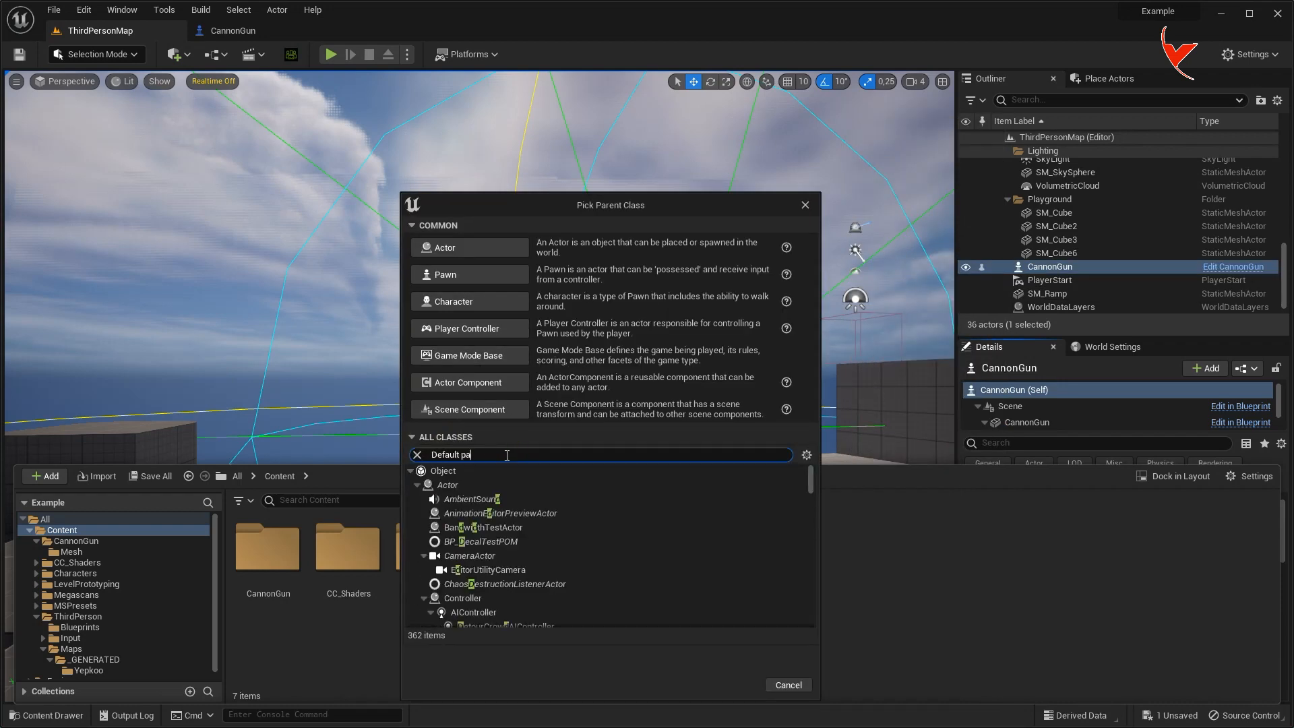
{"action": "left_click", "coordinate": [502, 512]}
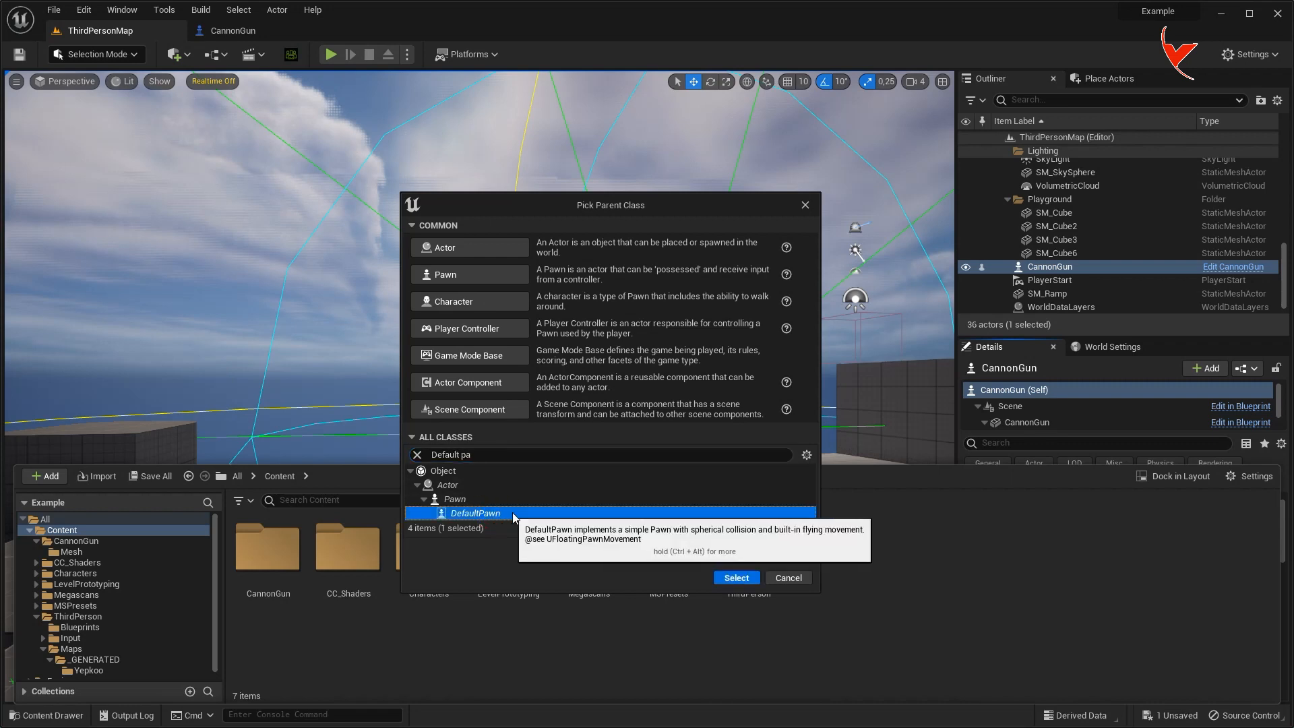
{"action": "left_click", "coordinate": [739, 578]}
{"action": "type", "text": "Pawn"}
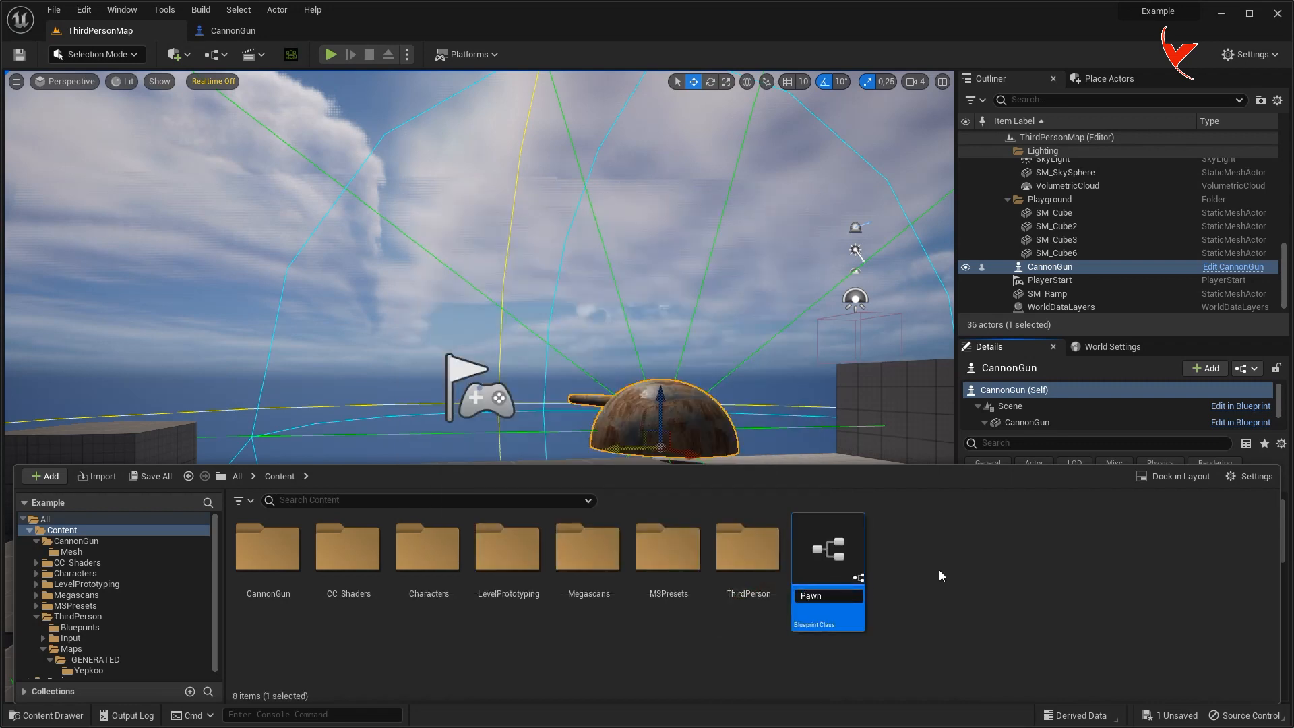
{"action": "key", "text": "Return"}
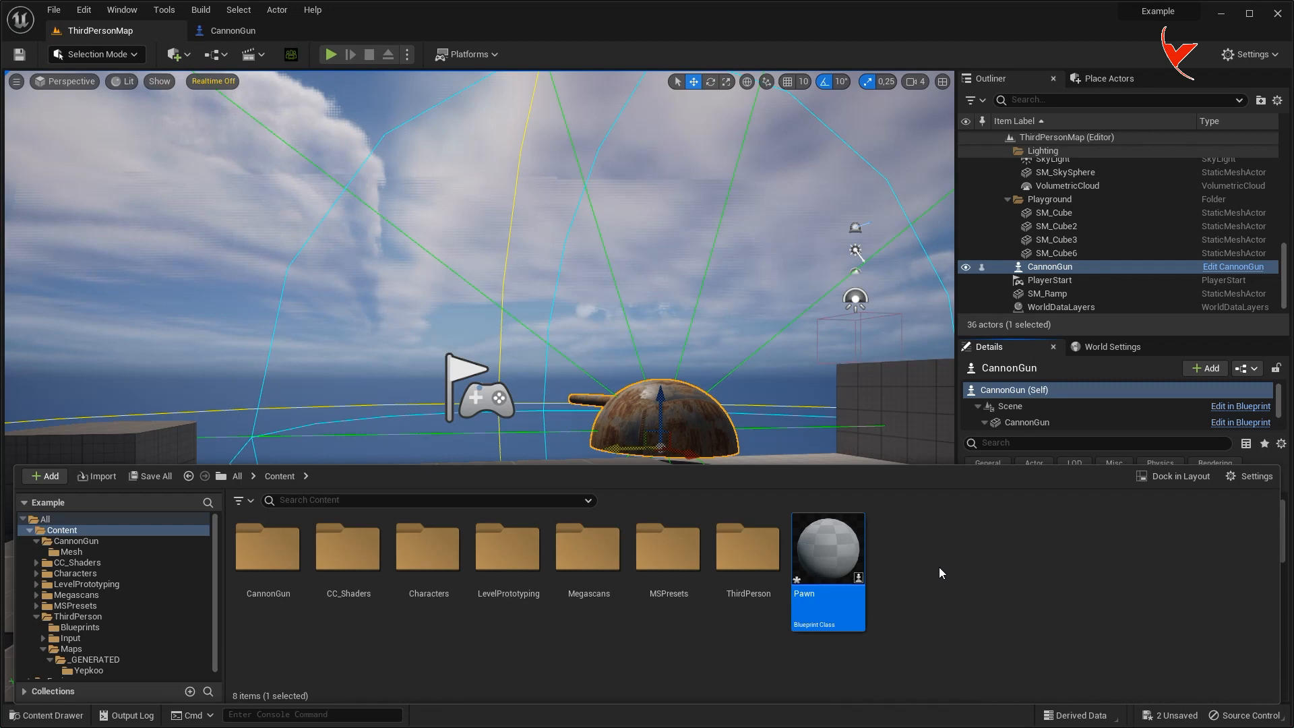
In the Pawn blueprint, set the Movement Component's Max Speed to 3000, compile it, and return to ThirdPersonMap.
{"action": "double_click", "coordinate": [839, 549]}
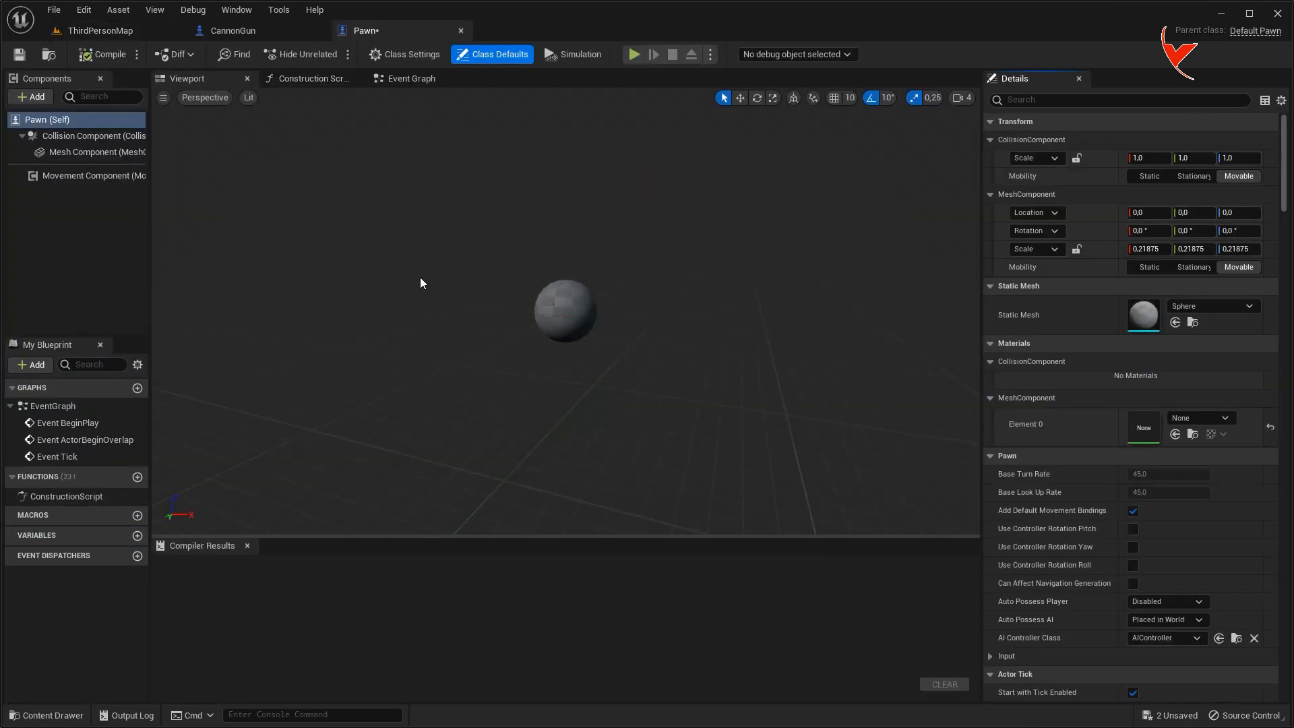
{"action": "left_click", "coordinate": [104, 176]}
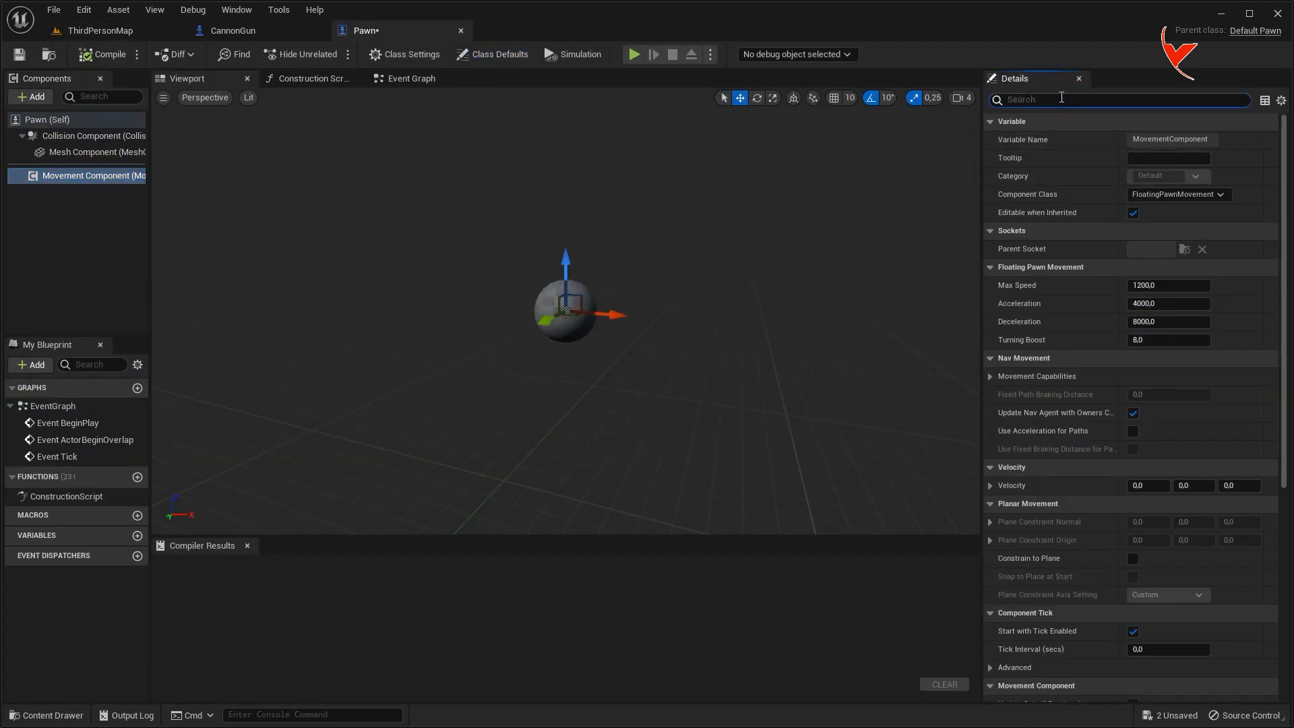
{"action": "type", "text": "spee"}
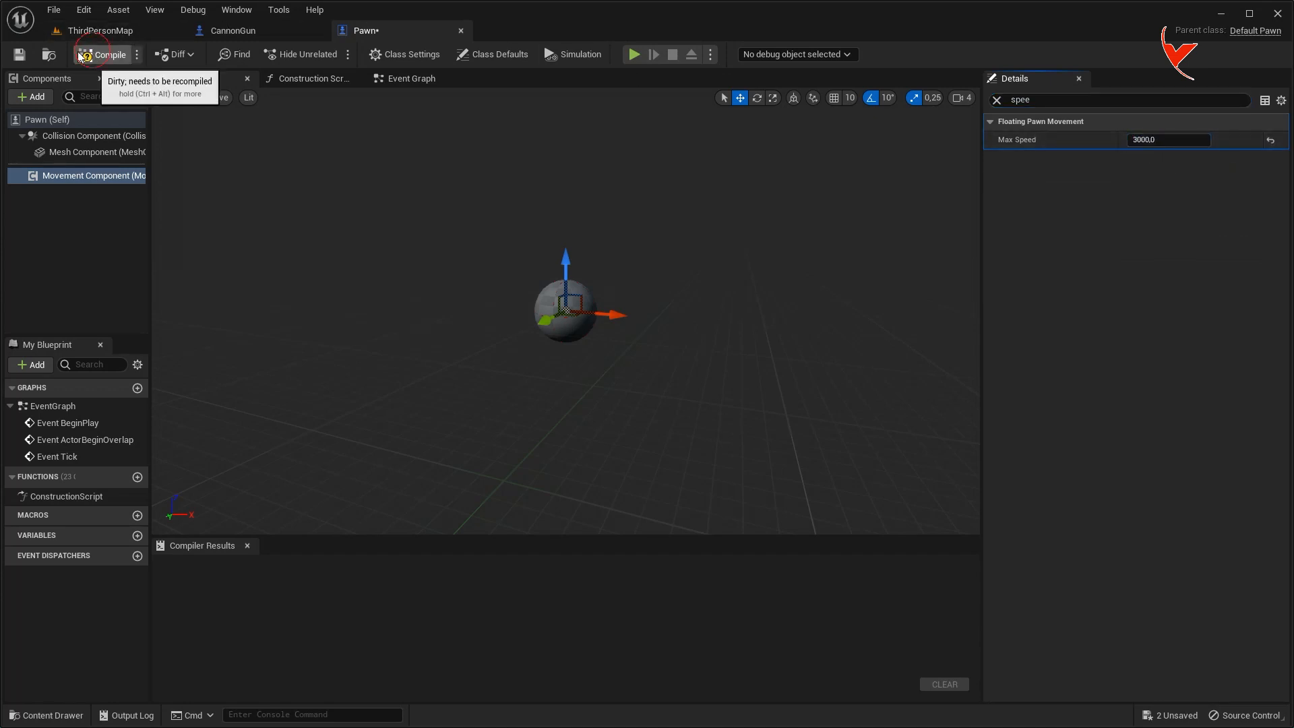
{"action": "left_click", "coordinate": [104, 53]}
{"action": "middle_click", "coordinate": [370, 33]}
{"action": "left_click", "coordinate": [122, 34]}
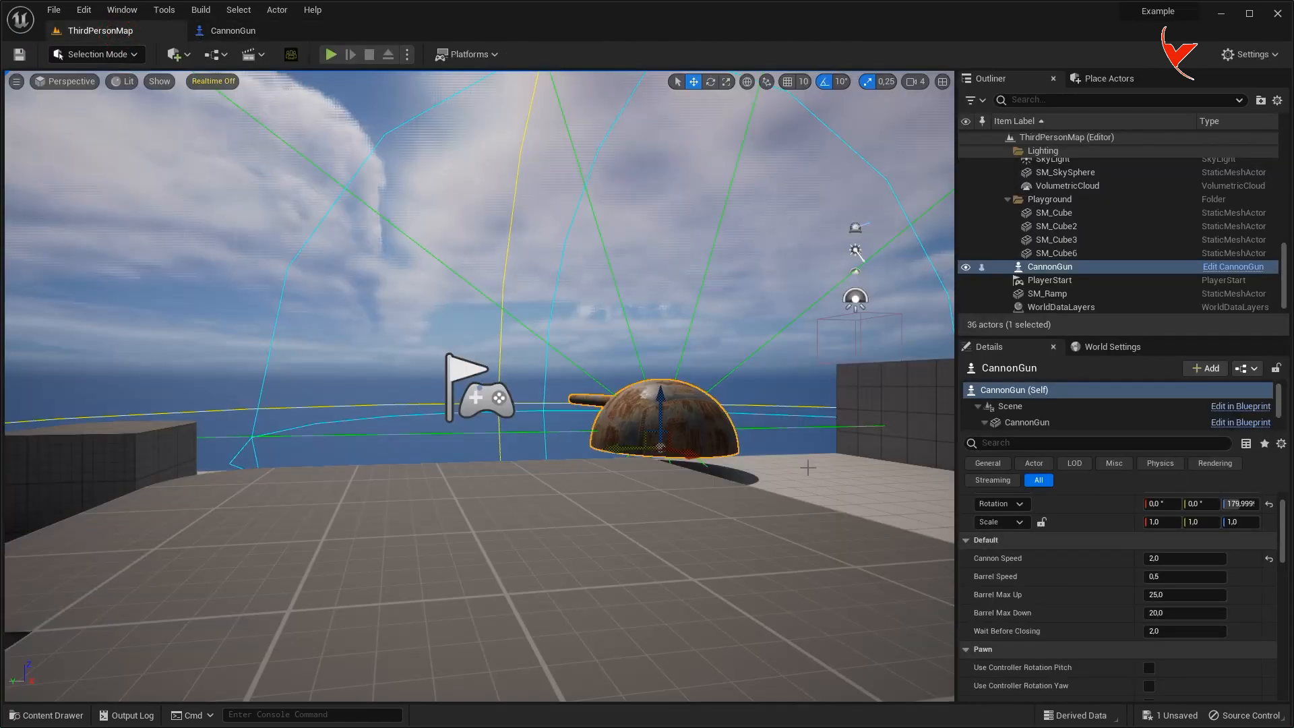
In ThirdPersonMap's World Settings, set the Default Pawn Class to the new Pawn blueprint.
{"action": "left_click", "coordinate": [1102, 347]}
{"action": "left_click", "coordinate": [964, 425]}
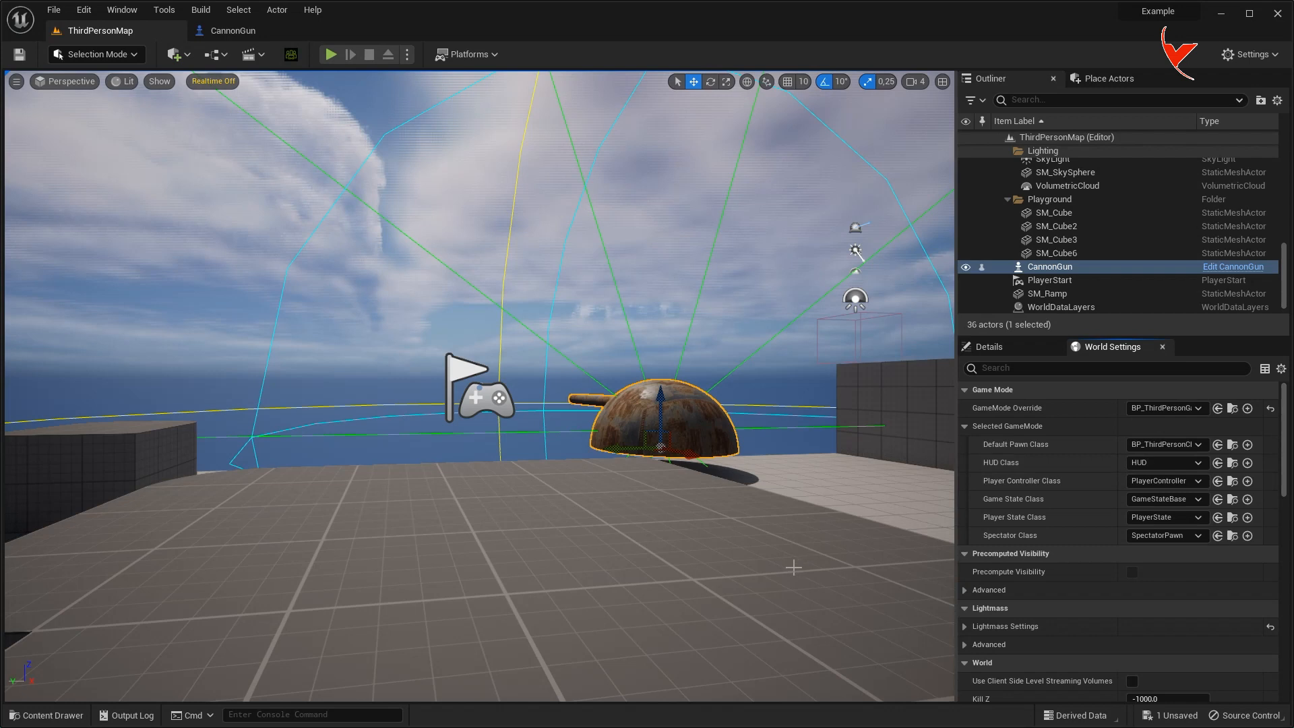
{"action": "key", "text": "ctrl+space"}
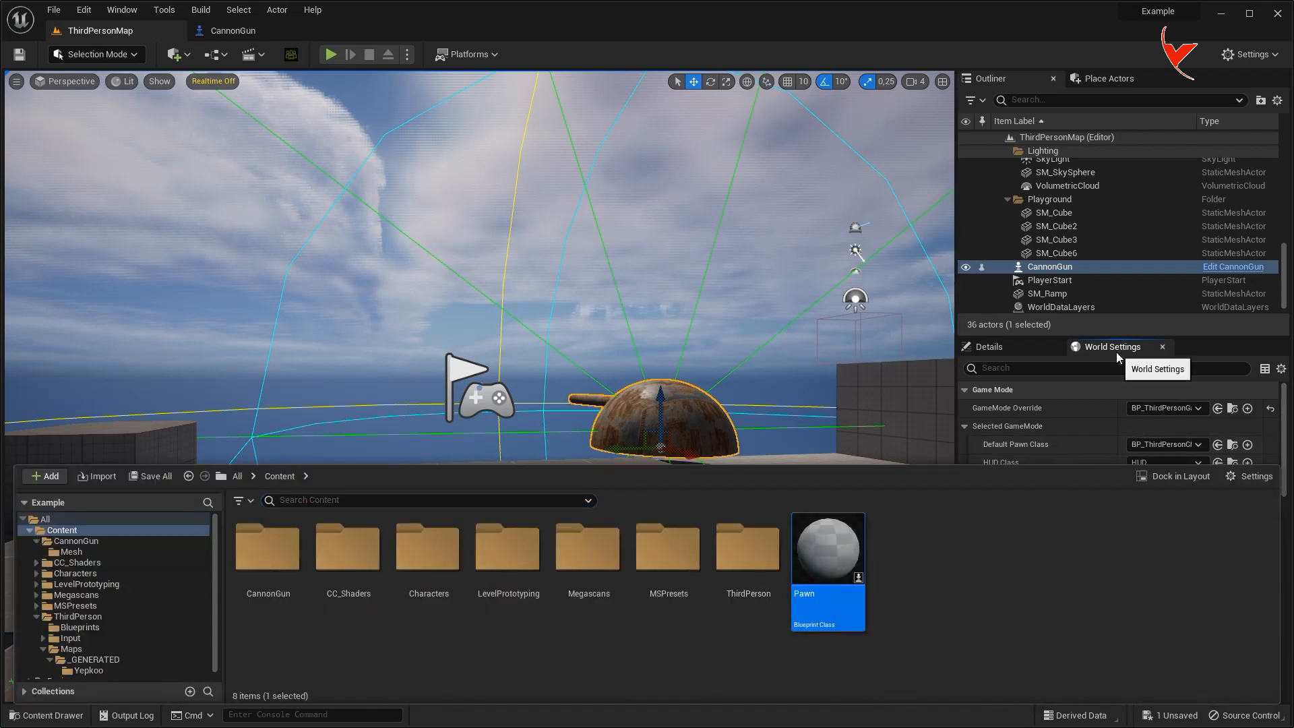
{"action": "key", "text": "ctrl+space"}
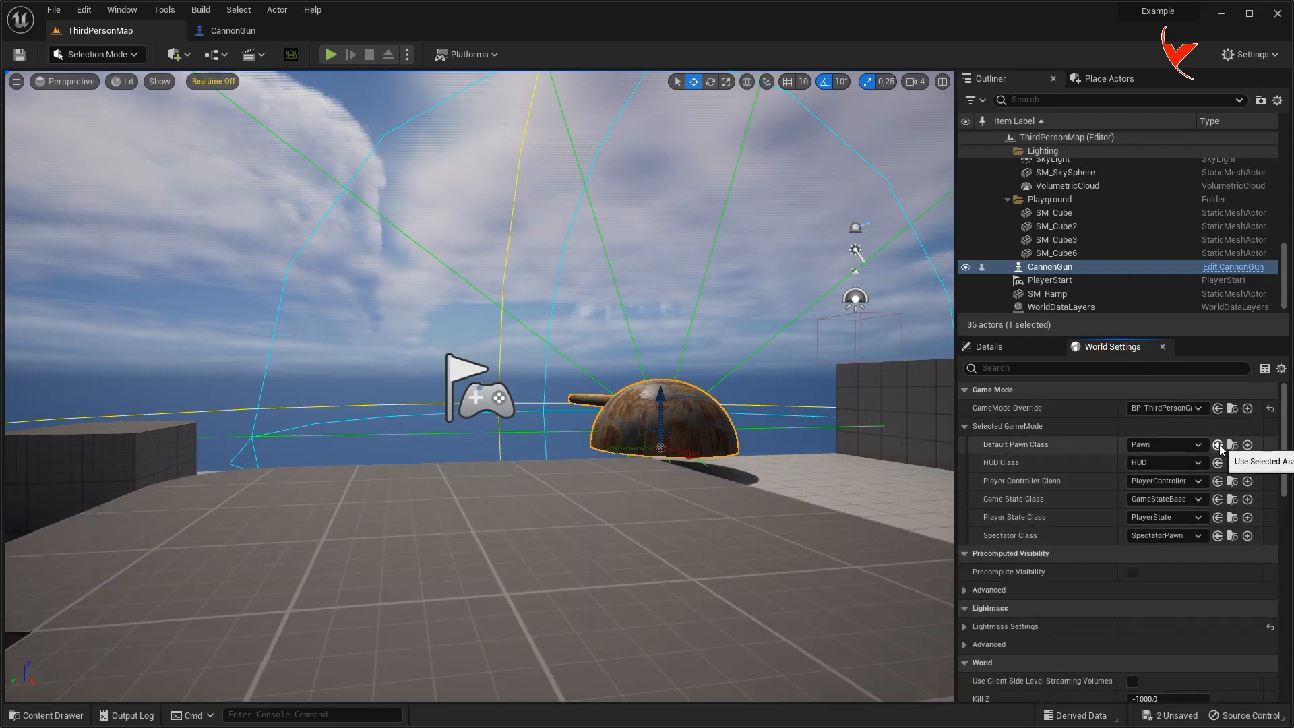
Play the level and fly the pawn above and around the cannon to test its tracking from the air.
{"action": "left_click", "coordinate": [331, 55]}
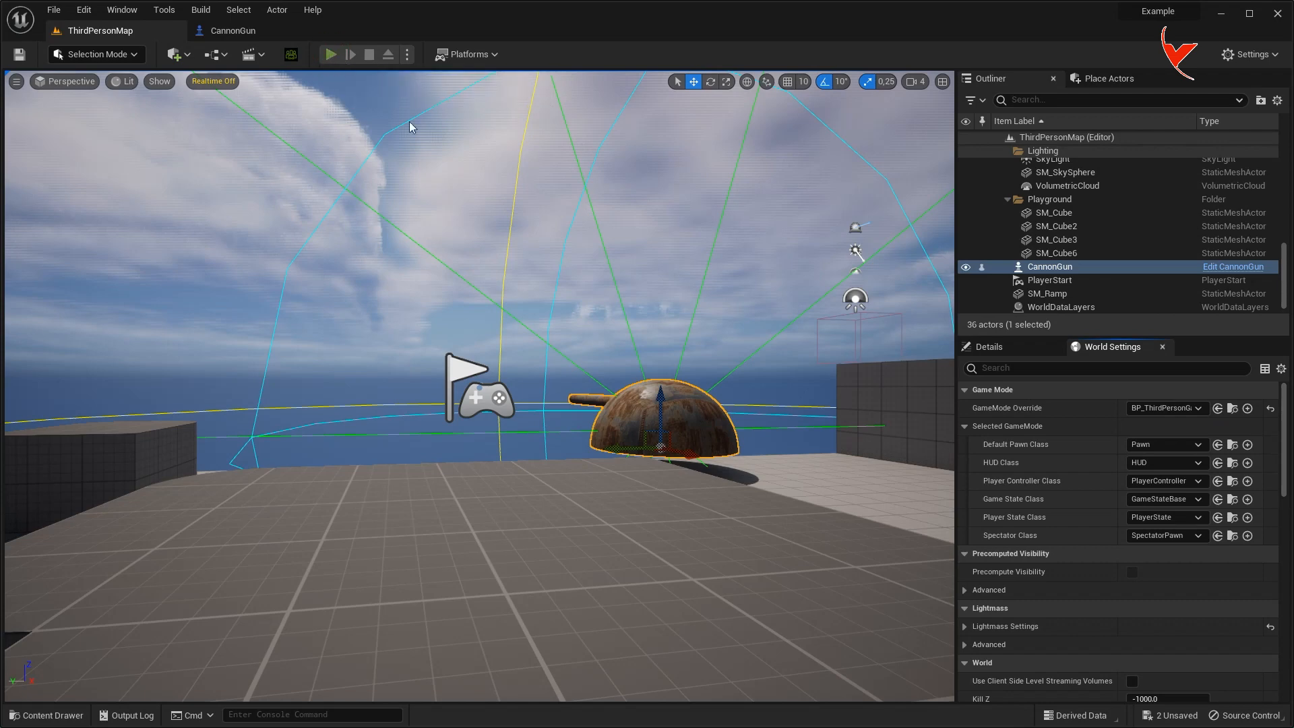
{"action": "key", "text": "e"}
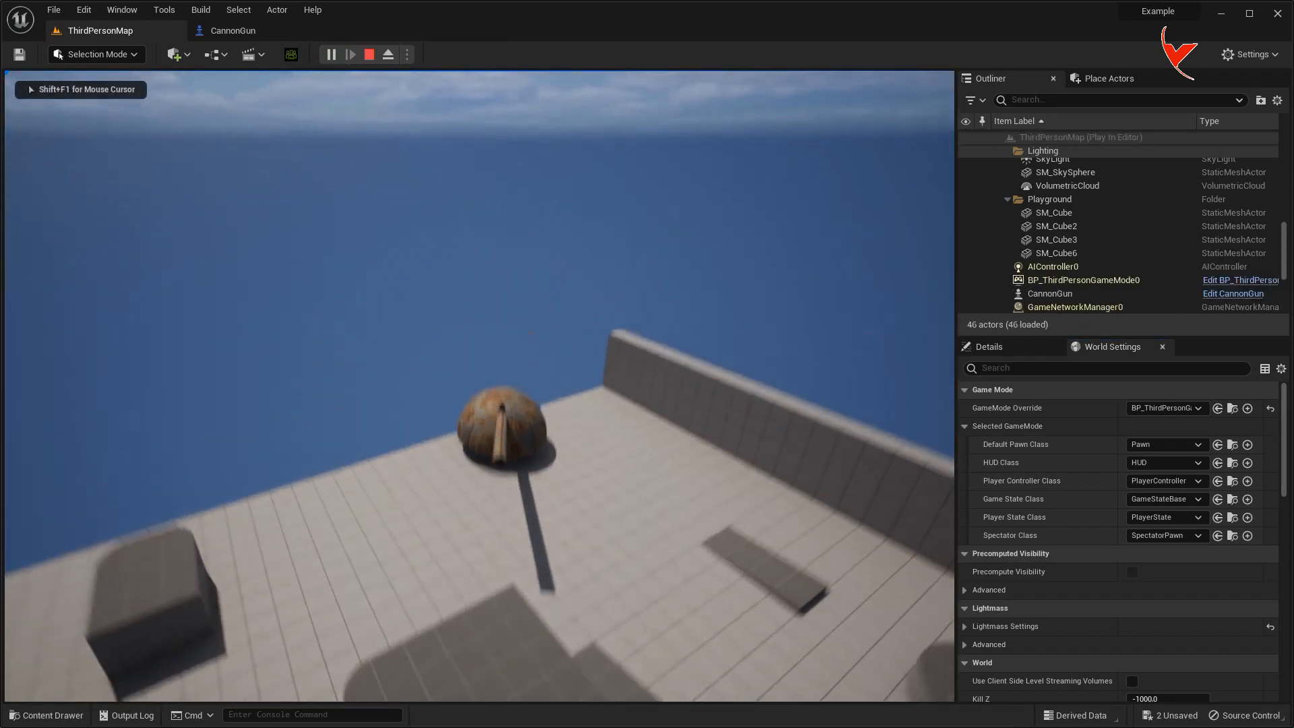
{"action": "key", "text": "a"}
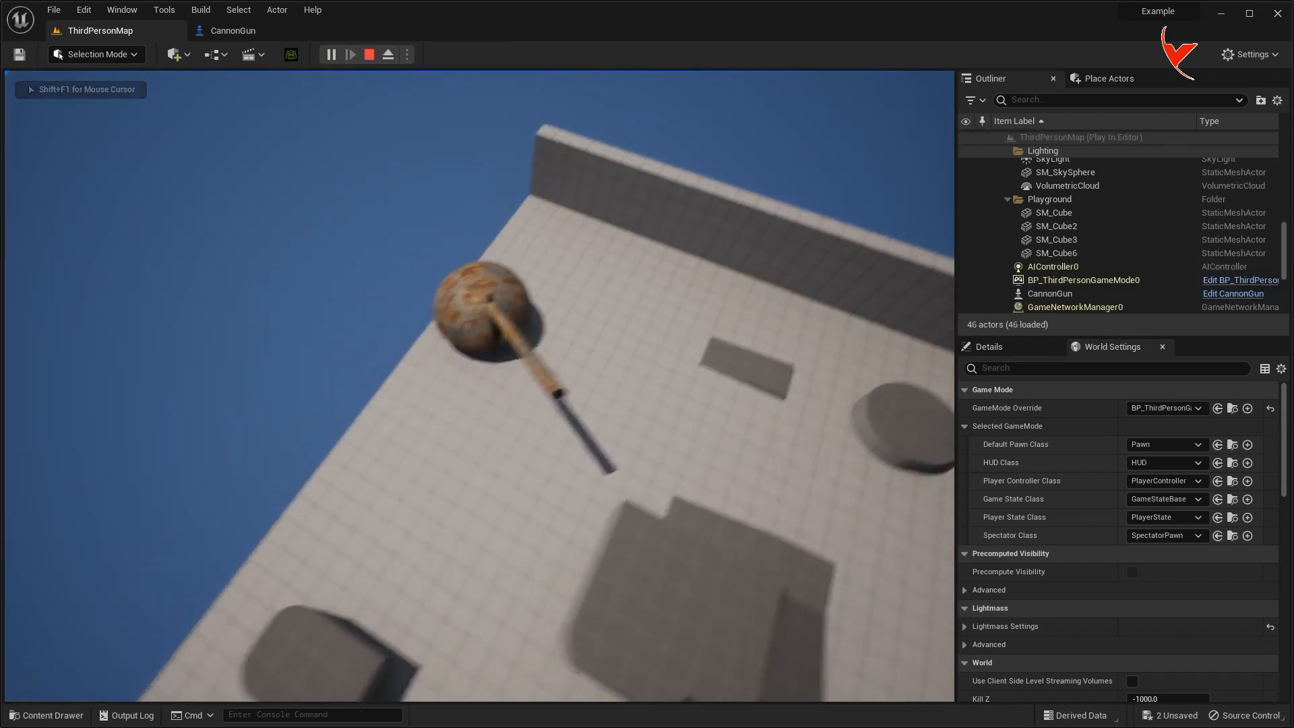
{"action": "key", "text": "q"}
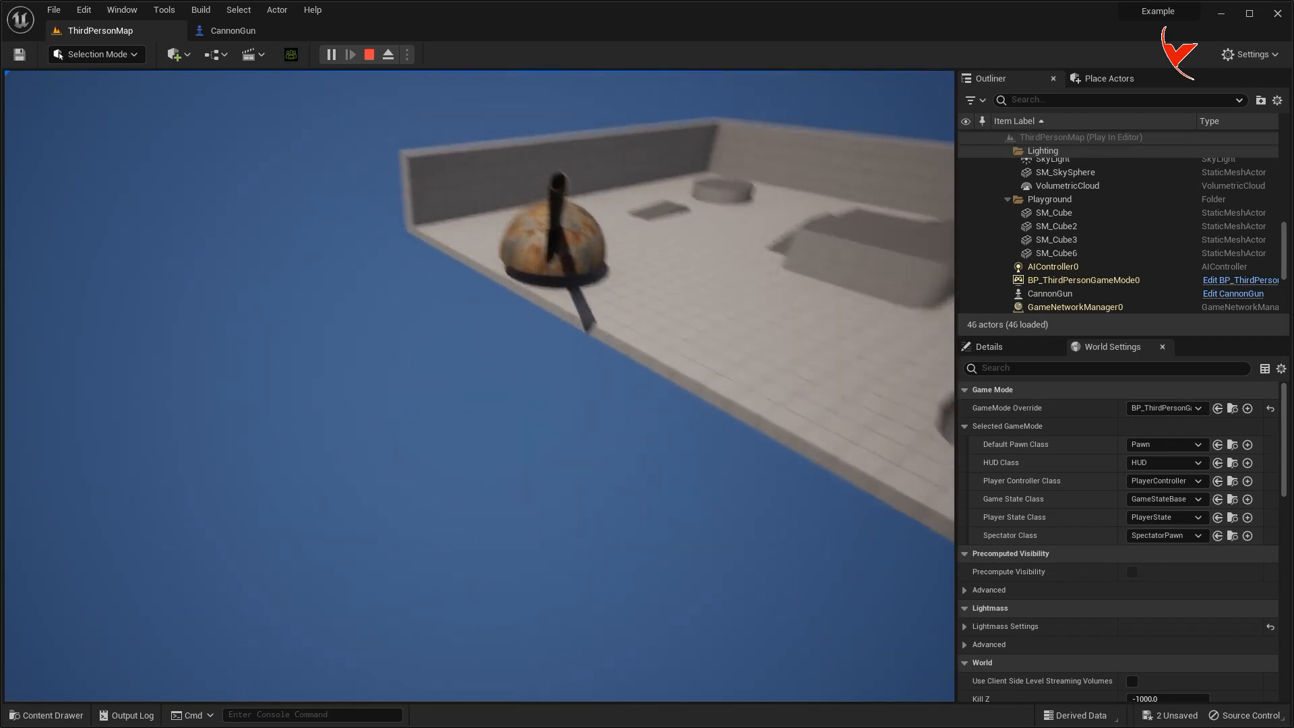
{"action": "key", "text": "e"}
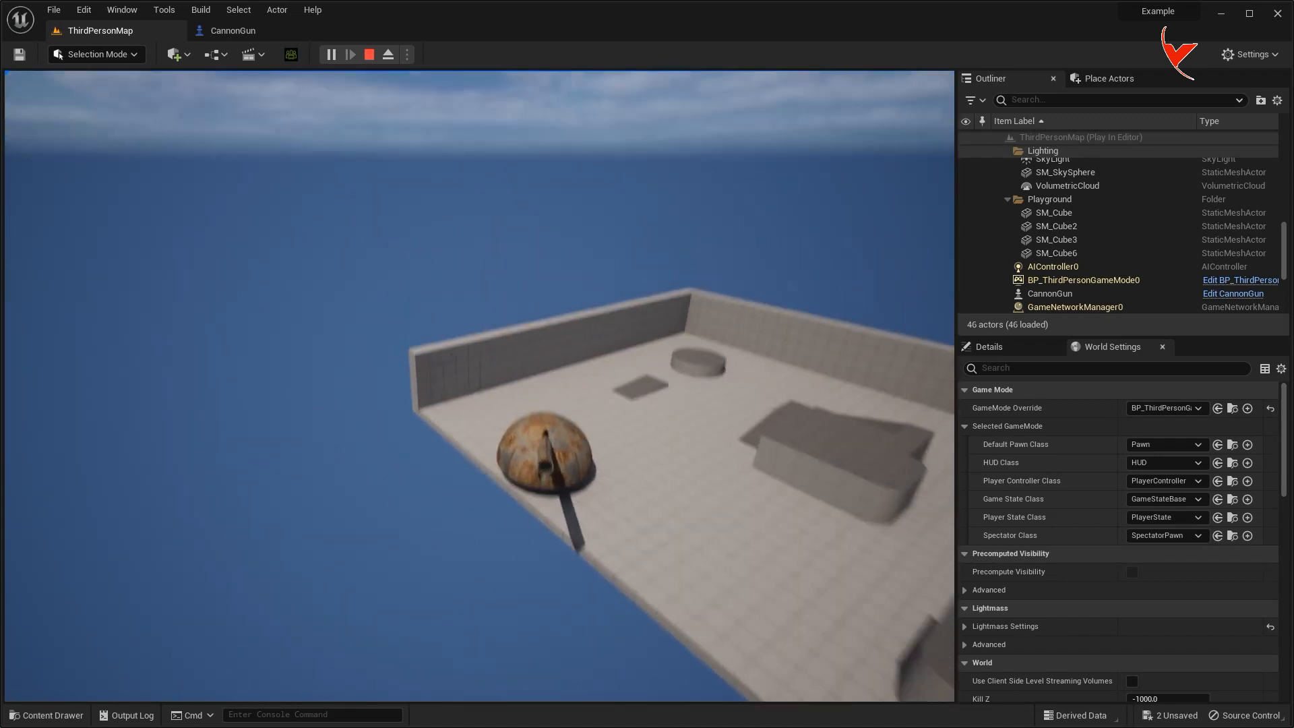
{"action": "key", "text": "w"}
{"action": "key", "text": "a"}
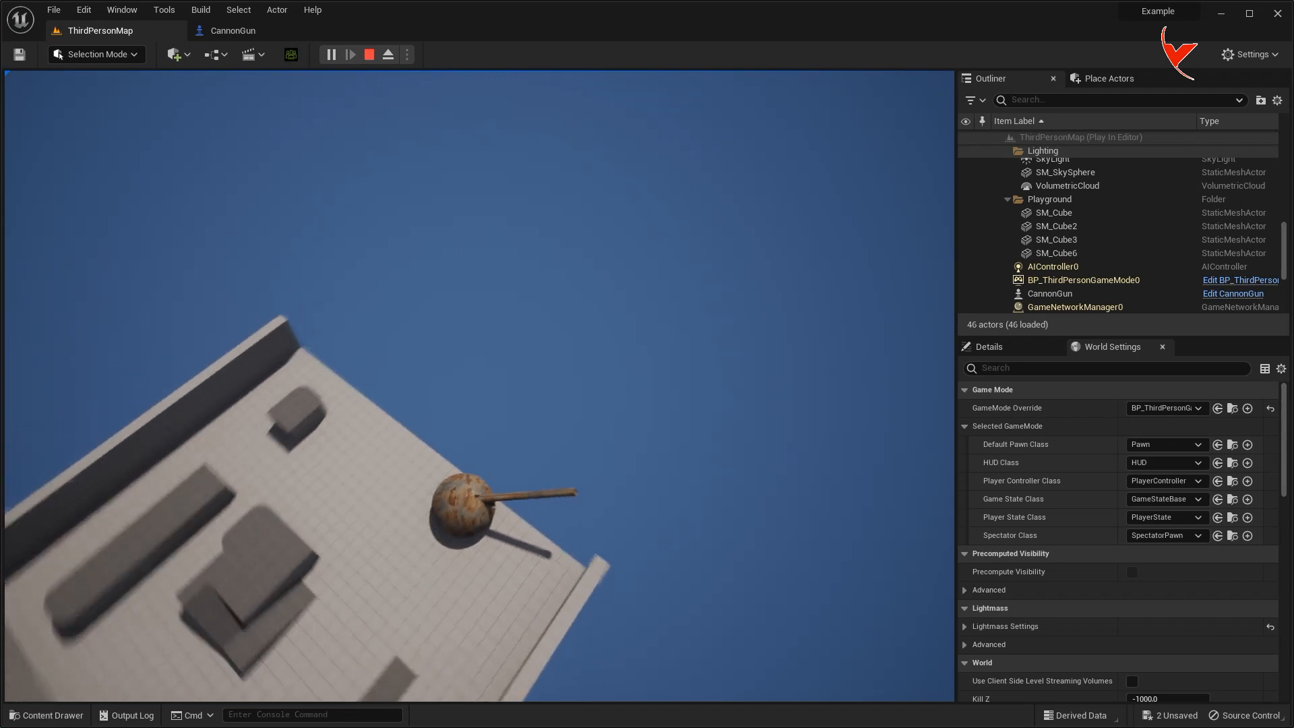
{"action": "key", "text": "q"}
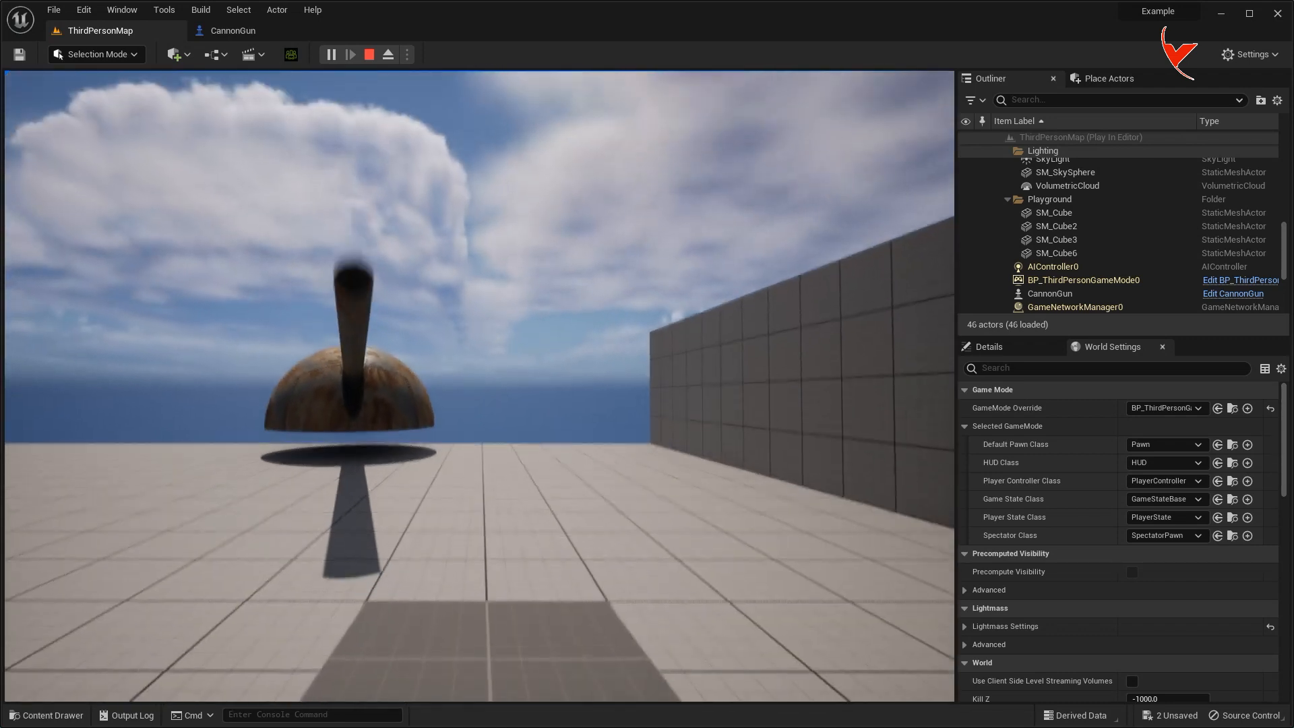
{"action": "key", "text": "e"}
{"action": "key", "text": "s"}
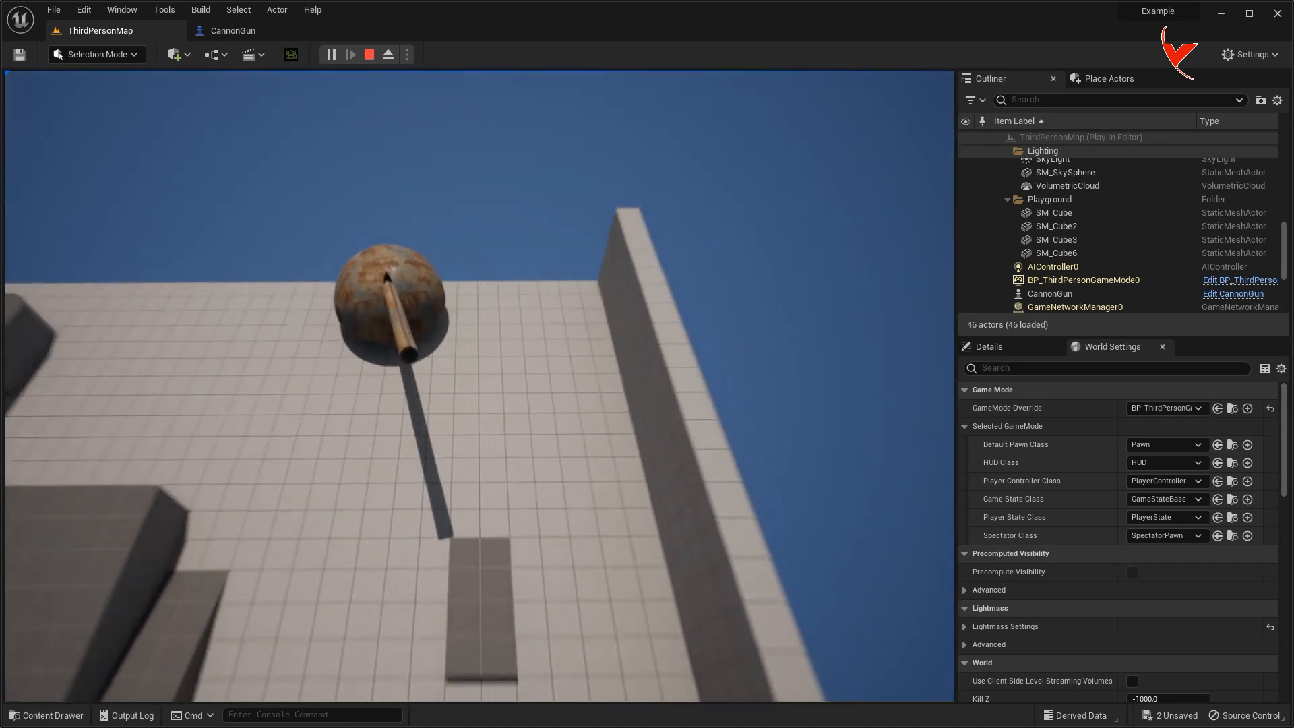
{"action": "key", "text": "a"}
{"action": "key", "text": "a"}
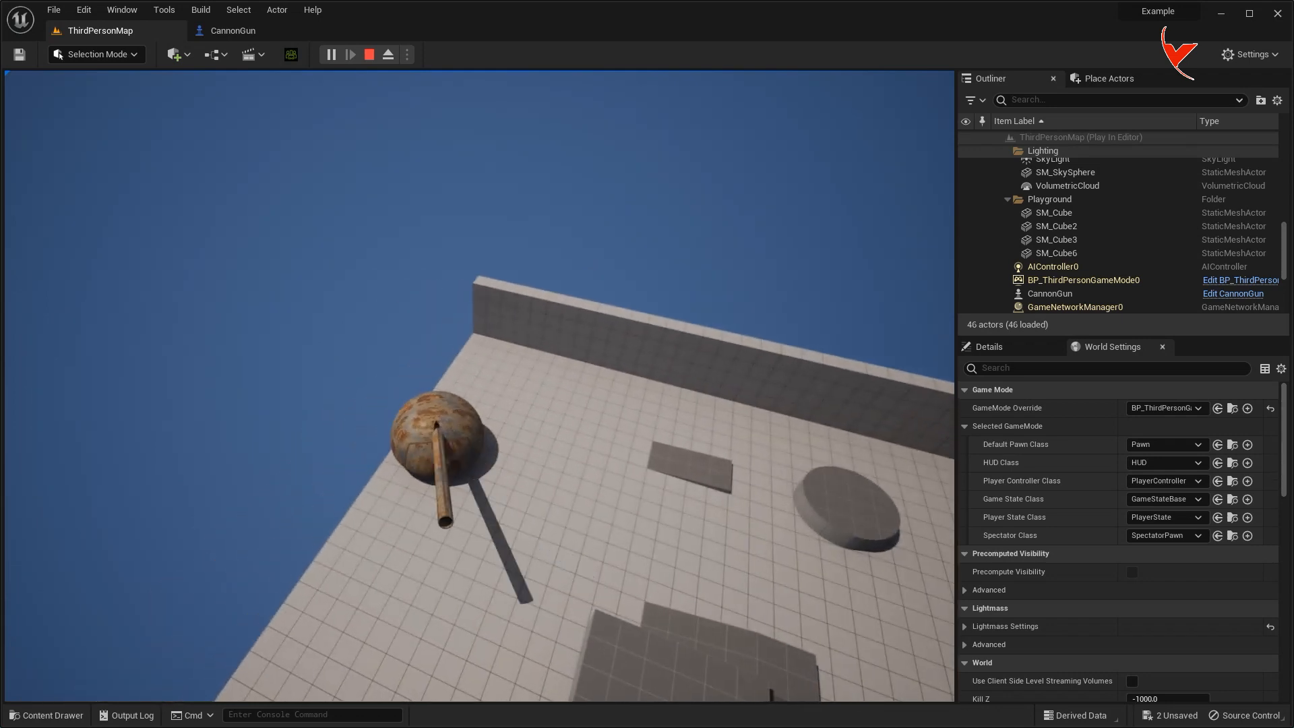
{"action": "key", "text": "Escape"}
Reset the placed CannonGun's Cannon Speed to 0.8 and set its Barrel Max Up to 90.
{"action": "left_click", "coordinate": [990, 346]}
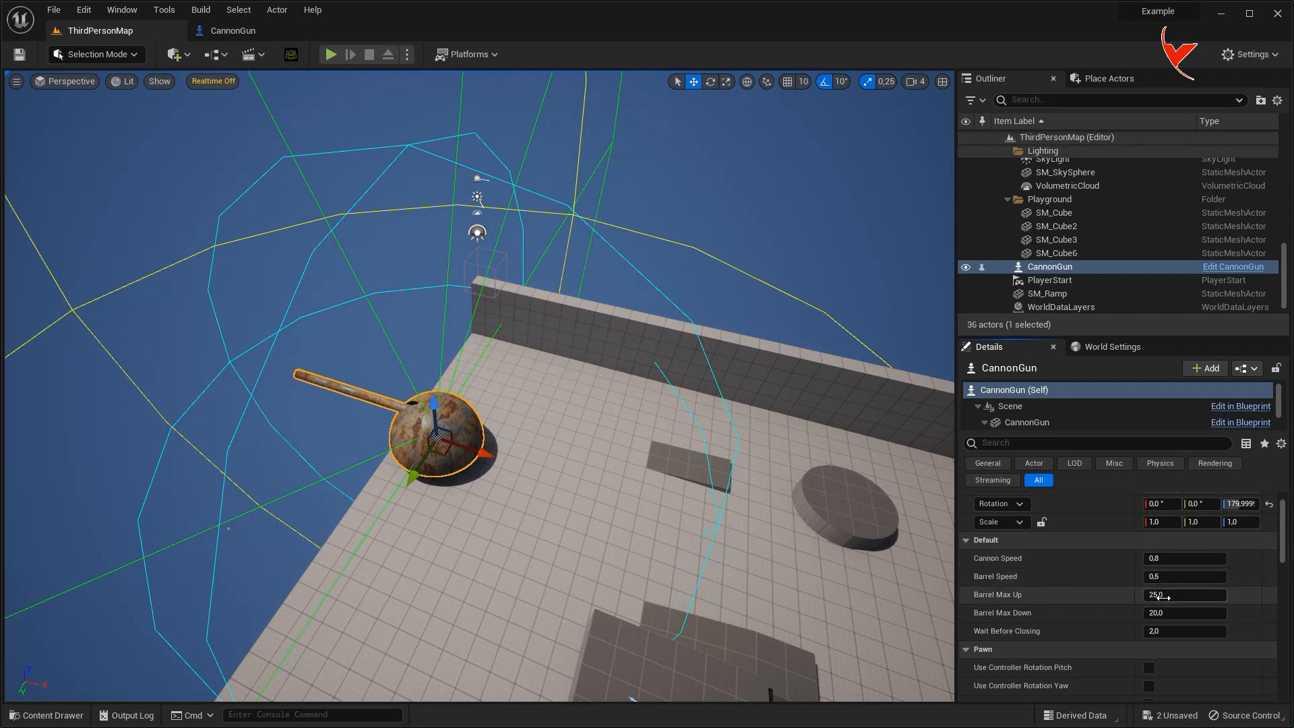
{"action": "left_click", "coordinate": [1212, 594]}
{"action": "type", "text": "90"}
{"action": "key", "text": "Return"}
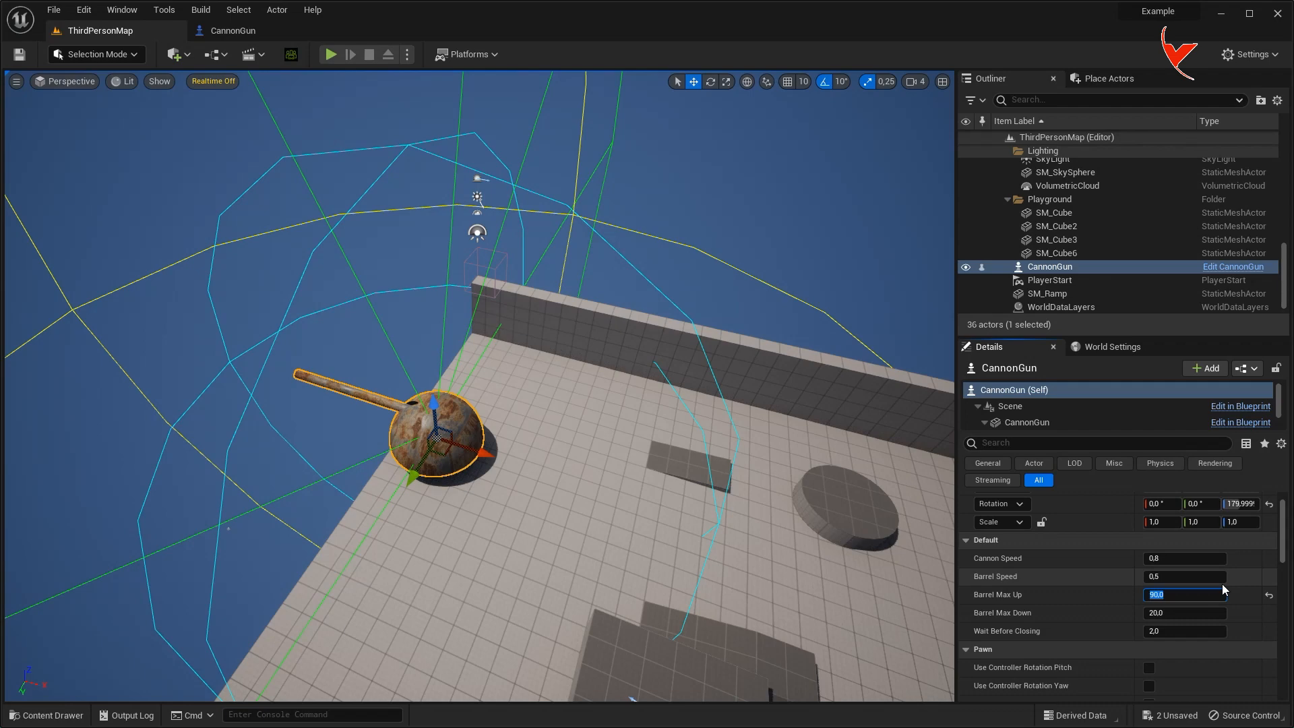
Play the level and fly high over the cannon to test the barrel's upward range.
{"action": "left_click", "coordinate": [330, 56]}
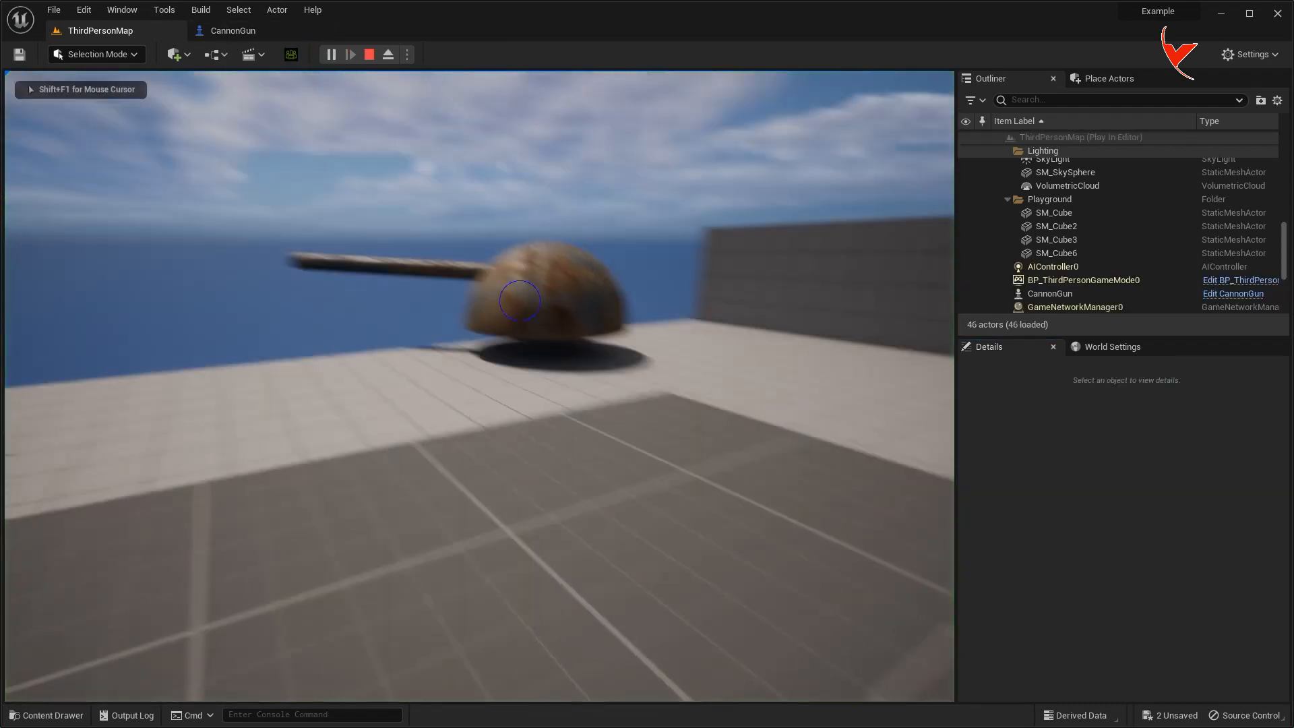
{"action": "key", "text": "e"}
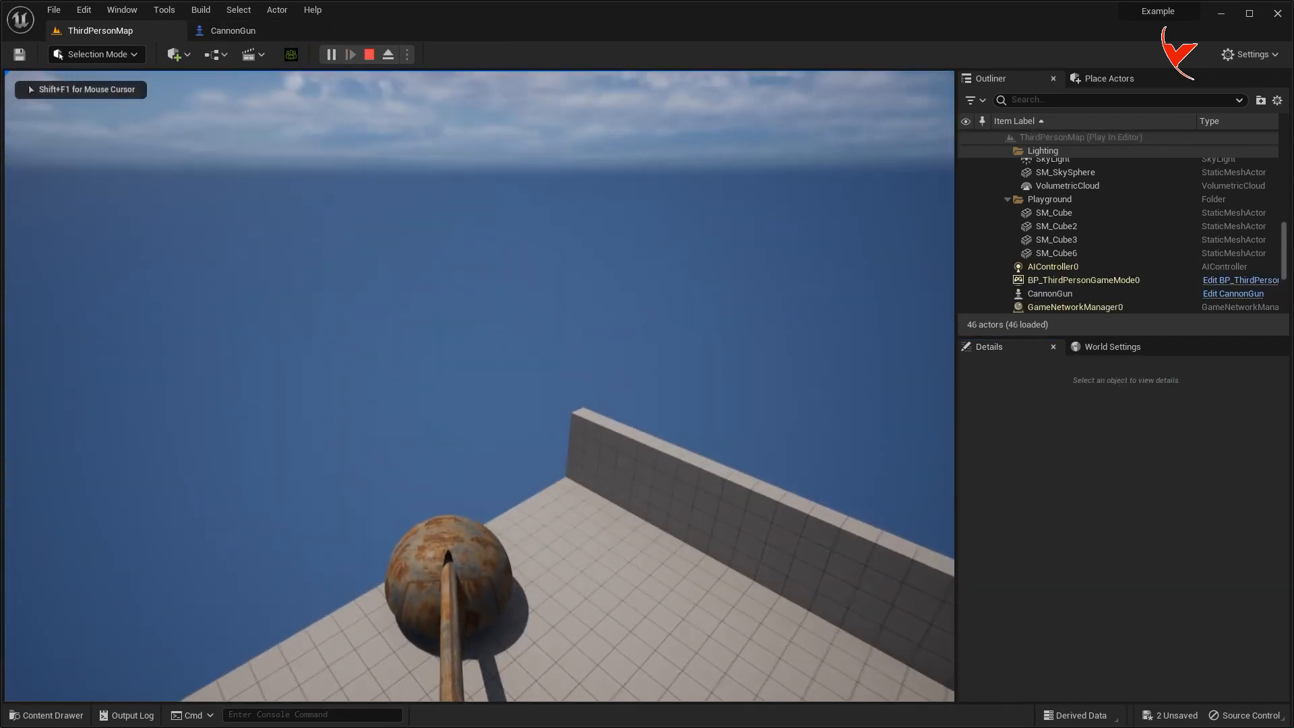
{"action": "key", "text": "e"}
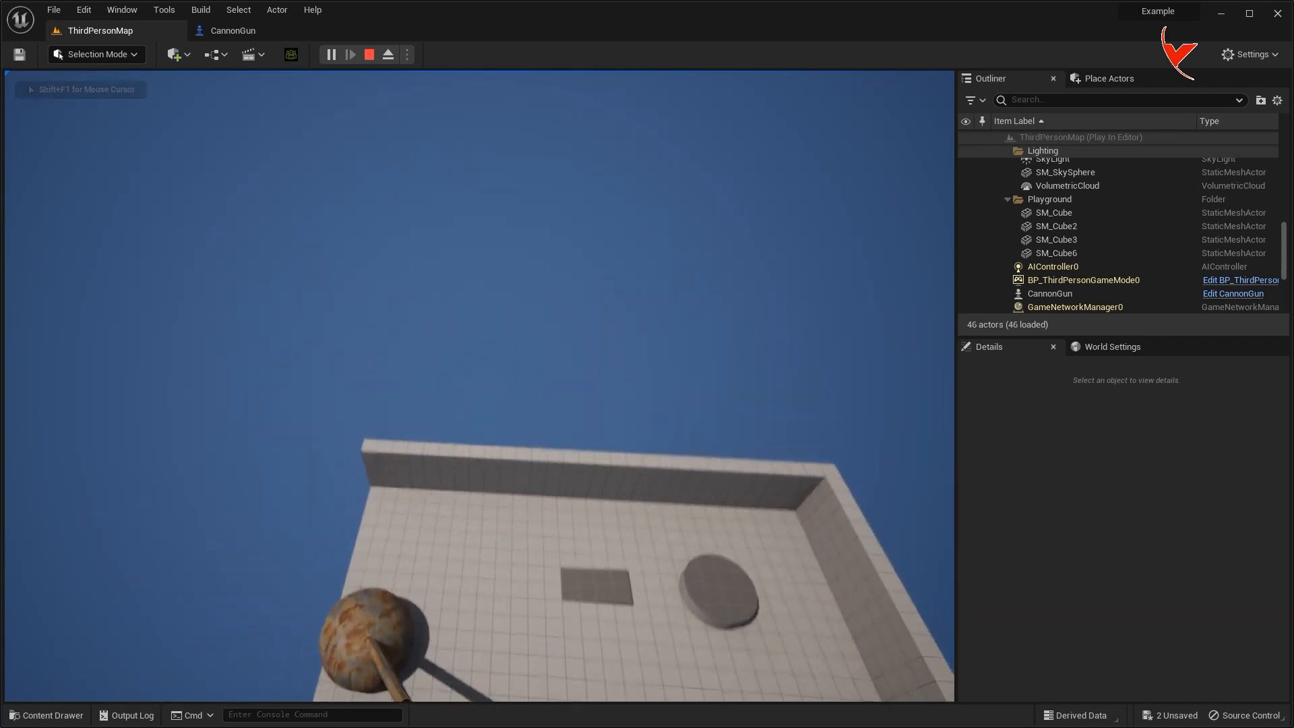
{"action": "key", "text": "w"}
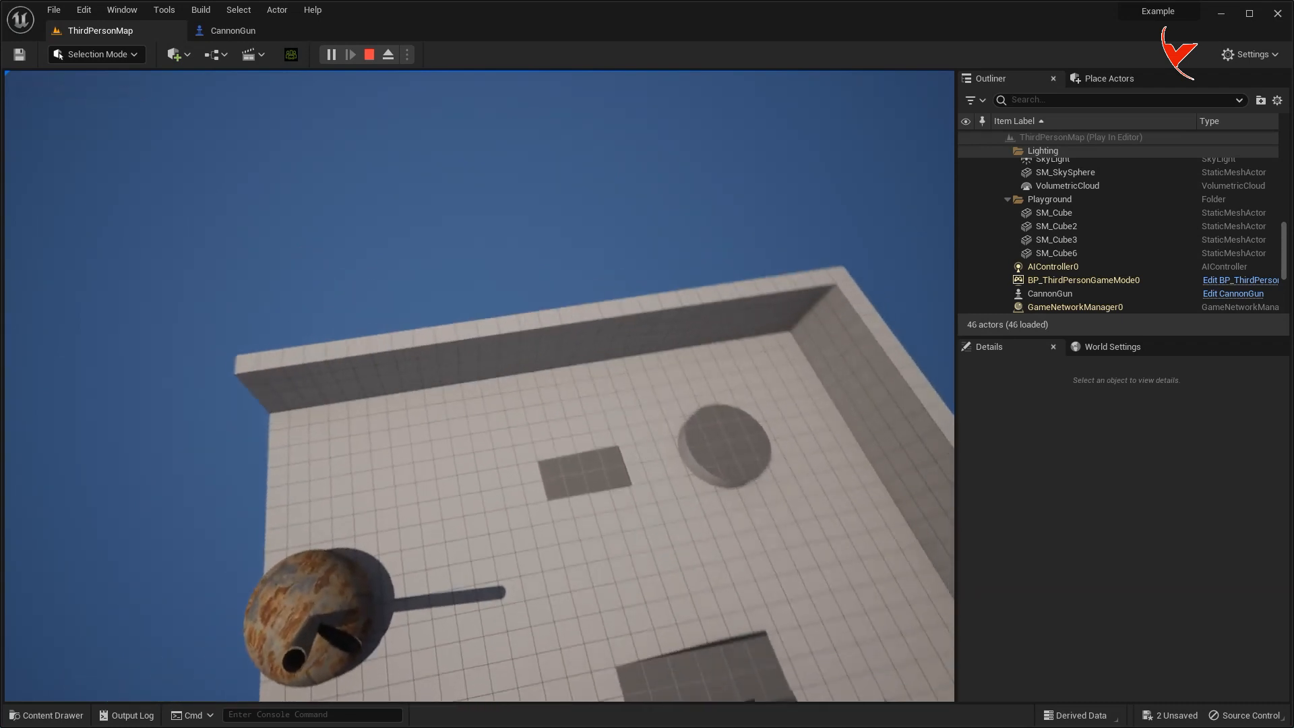
{"action": "key", "text": "s"}
{"action": "key", "text": "w"}
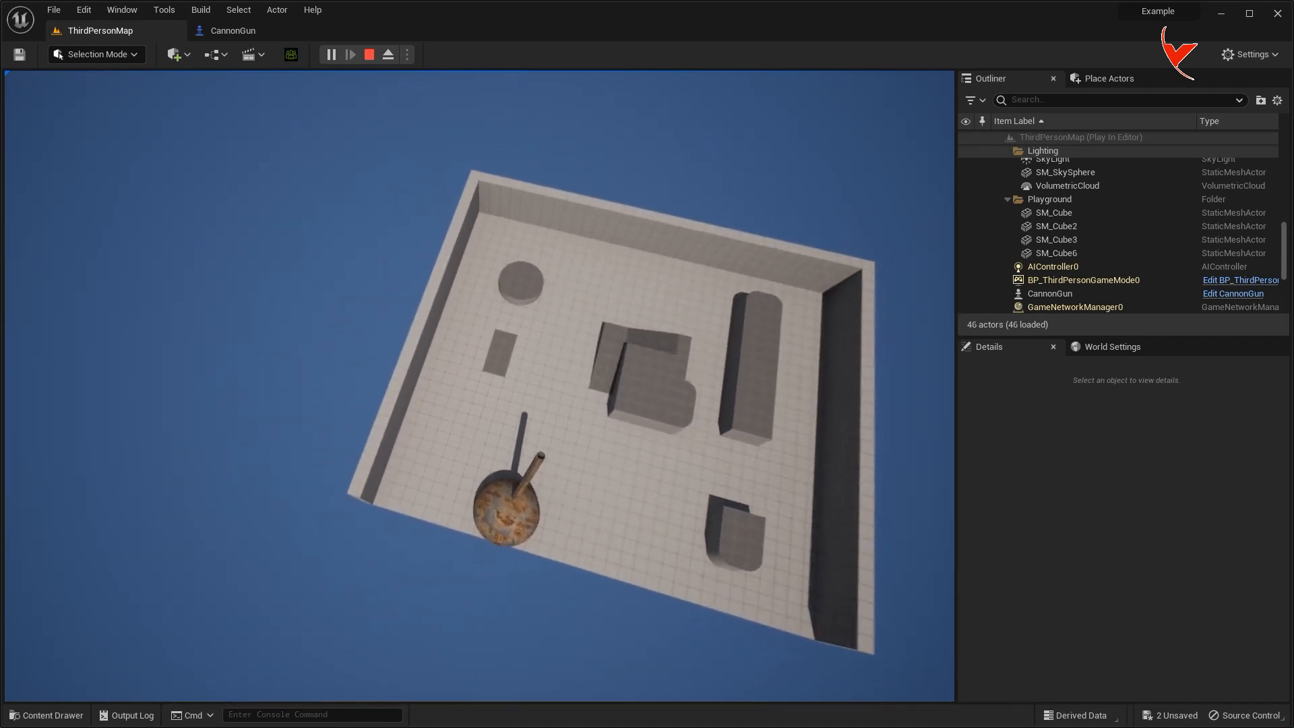
{"action": "key", "text": "s"}
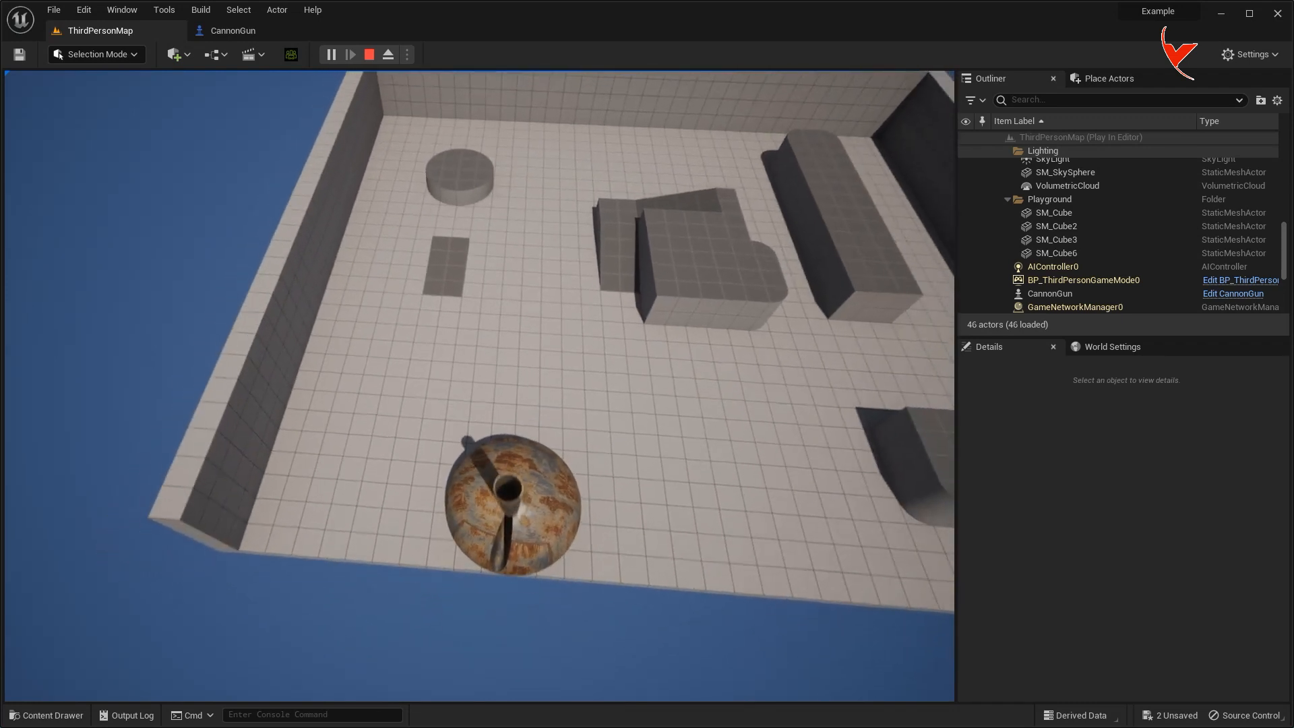
{"action": "key", "text": "q"}
{"action": "key", "text": "s"}
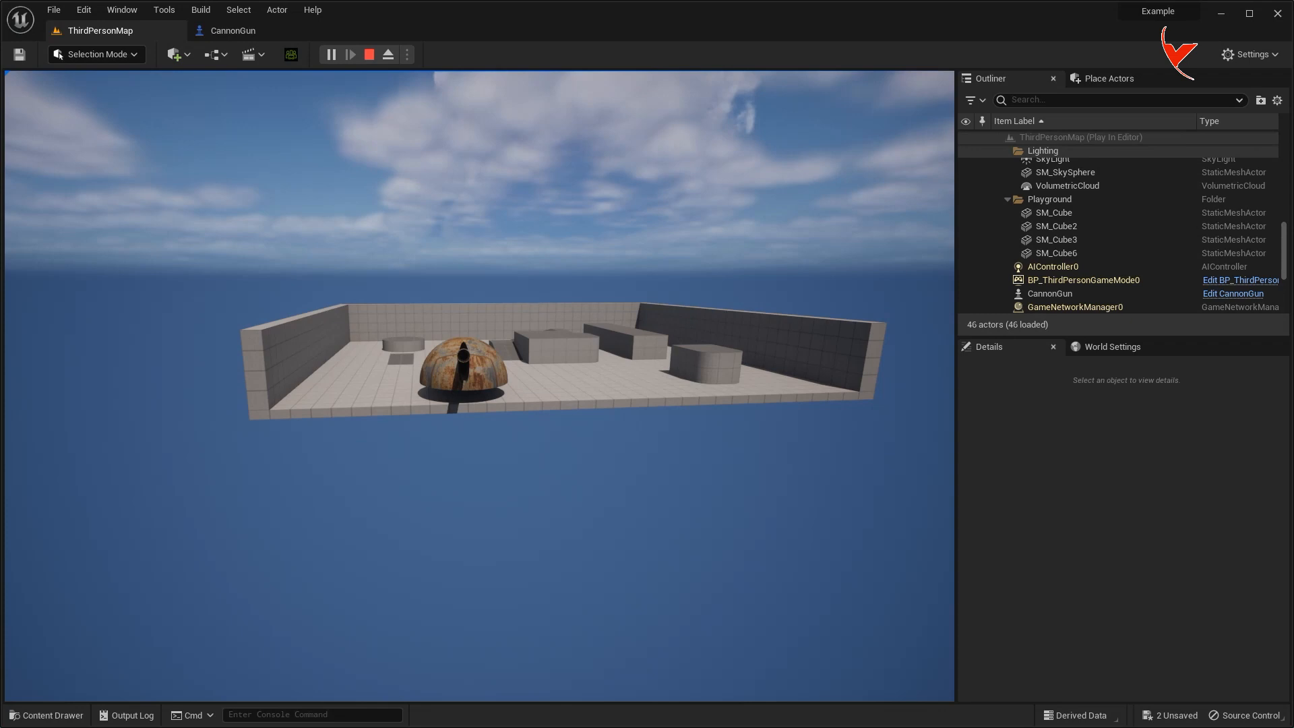
{"action": "key", "text": "Escape"}
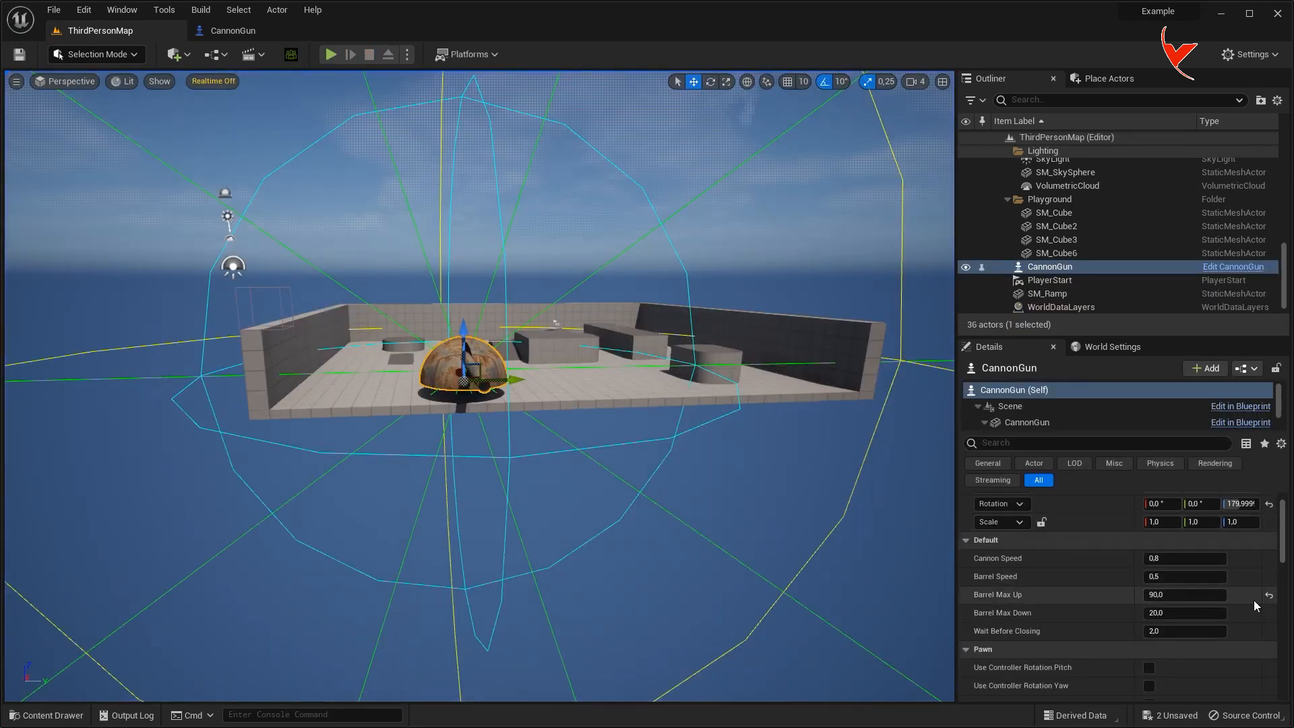
Reset the CannonGun's Barrel Max Up to its default of 25 and save the level.
{"action": "left_click", "coordinate": [1271, 598]}
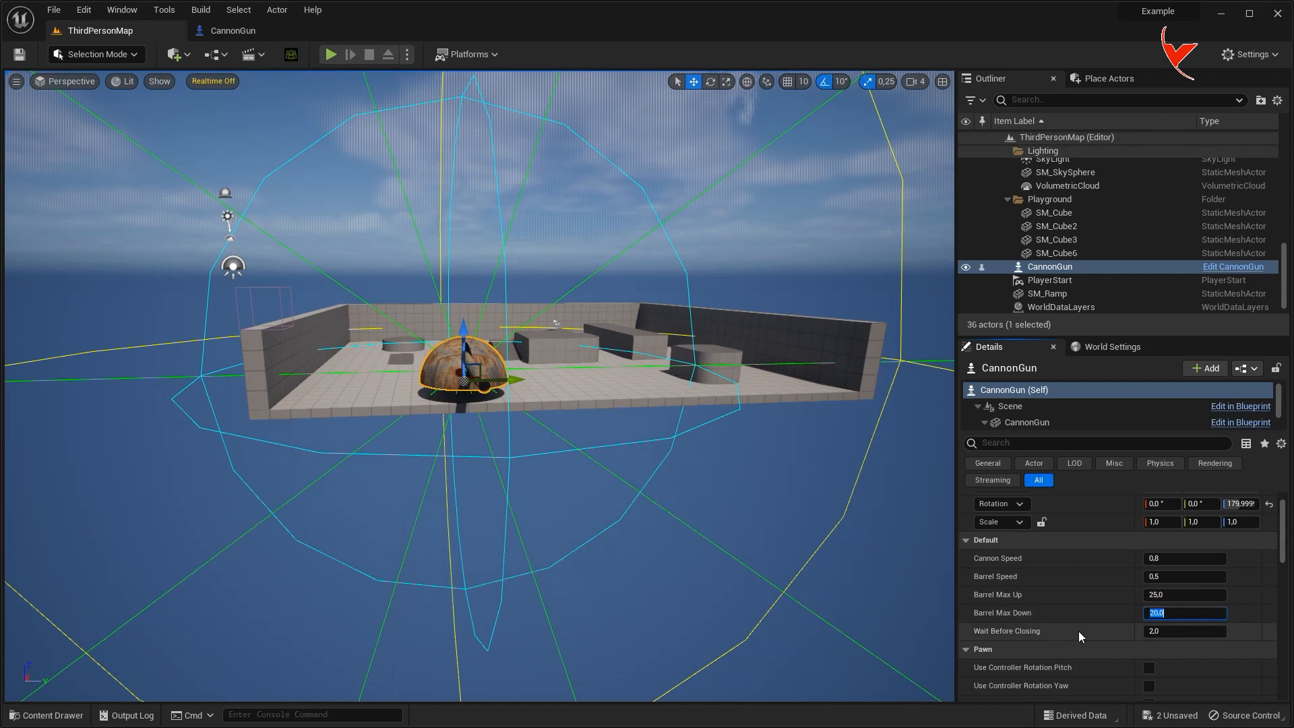
{"action": "key", "text": "ctrl+s"}
Set the CannonGun's Barrel Speed to 2 and play-test how quickly the barrel follows the pawn.
{"action": "left_click", "coordinate": [1185, 578]}
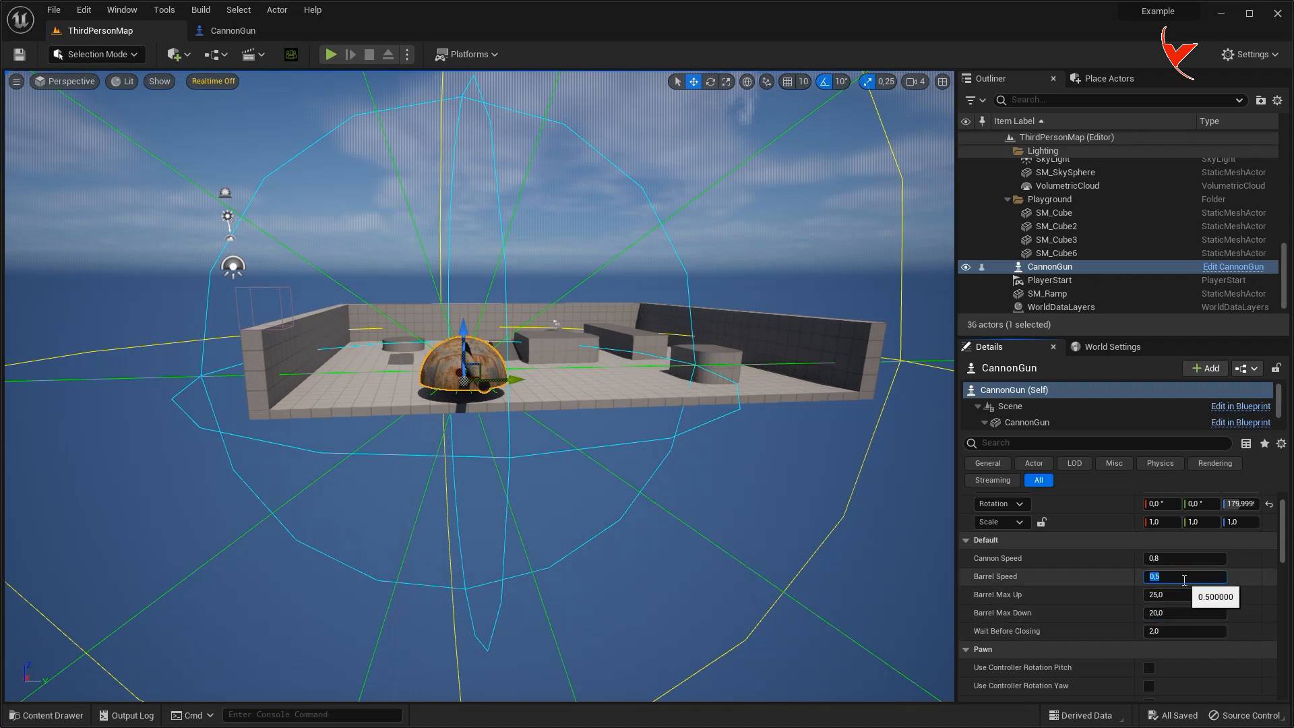
{"action": "left_click", "coordinate": [330, 54]}
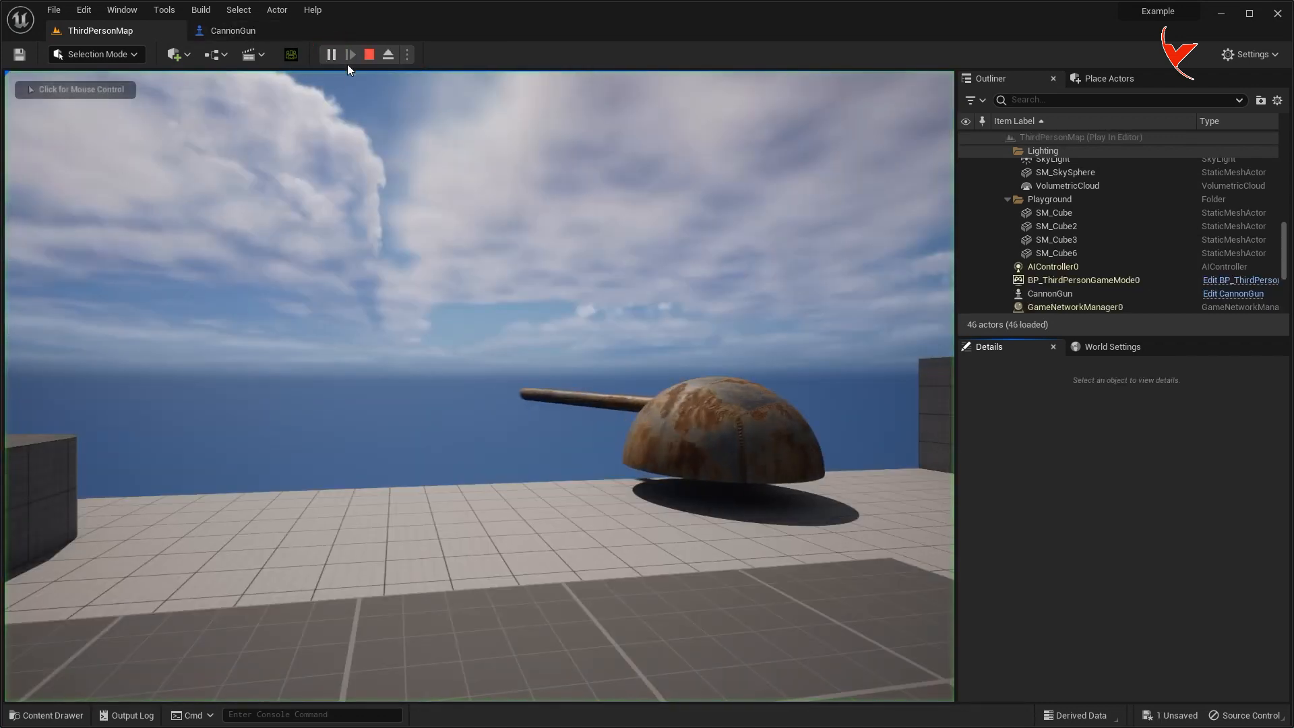
{"action": "left_click", "coordinate": [607, 253]}
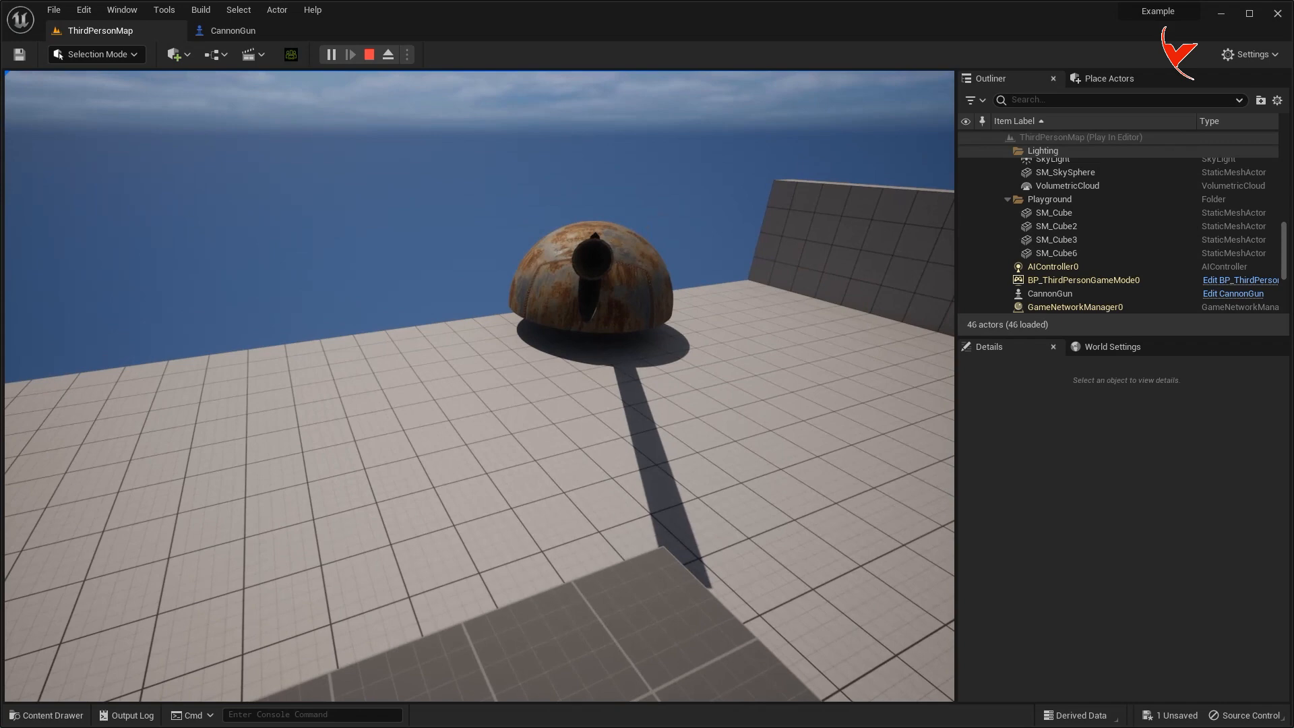
{"action": "key", "text": "Escape"}
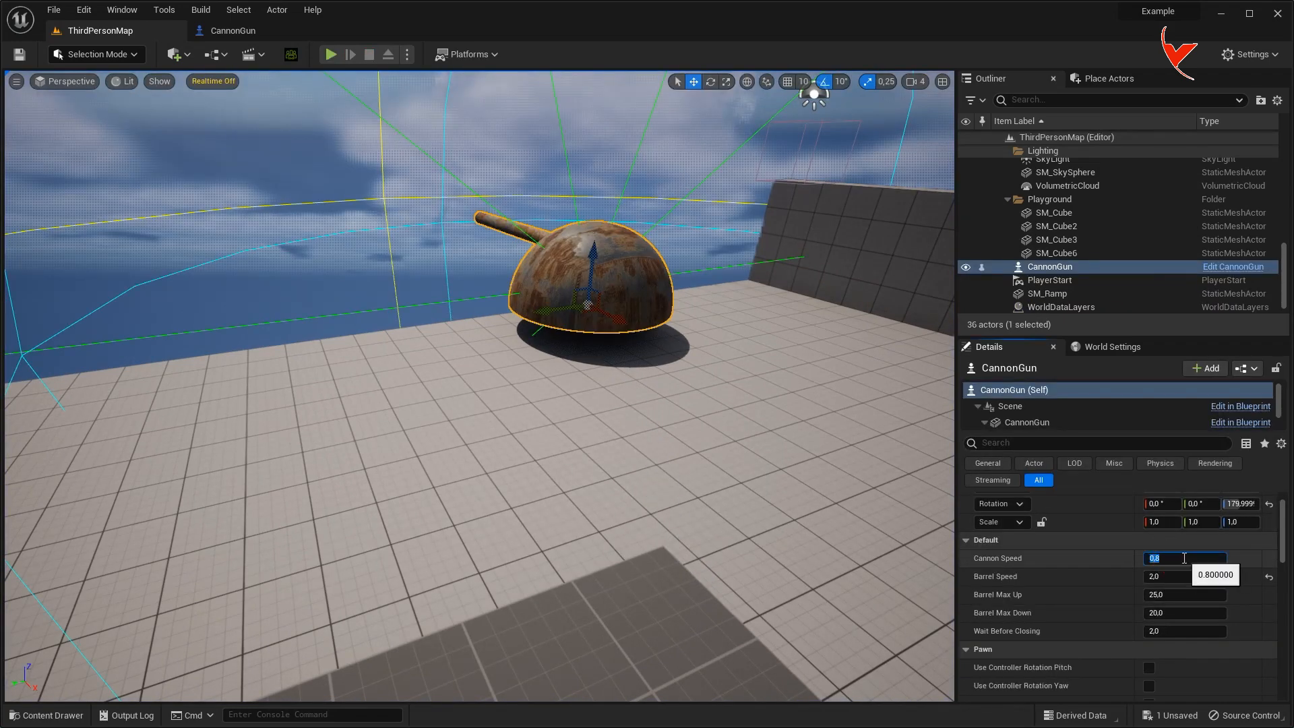
Set the CannonGun's Cannon Speed to 2 and play-test the level by flying around the cannon.
{"action": "key", "text": "Return"}
{"action": "left_click", "coordinate": [330, 54]}
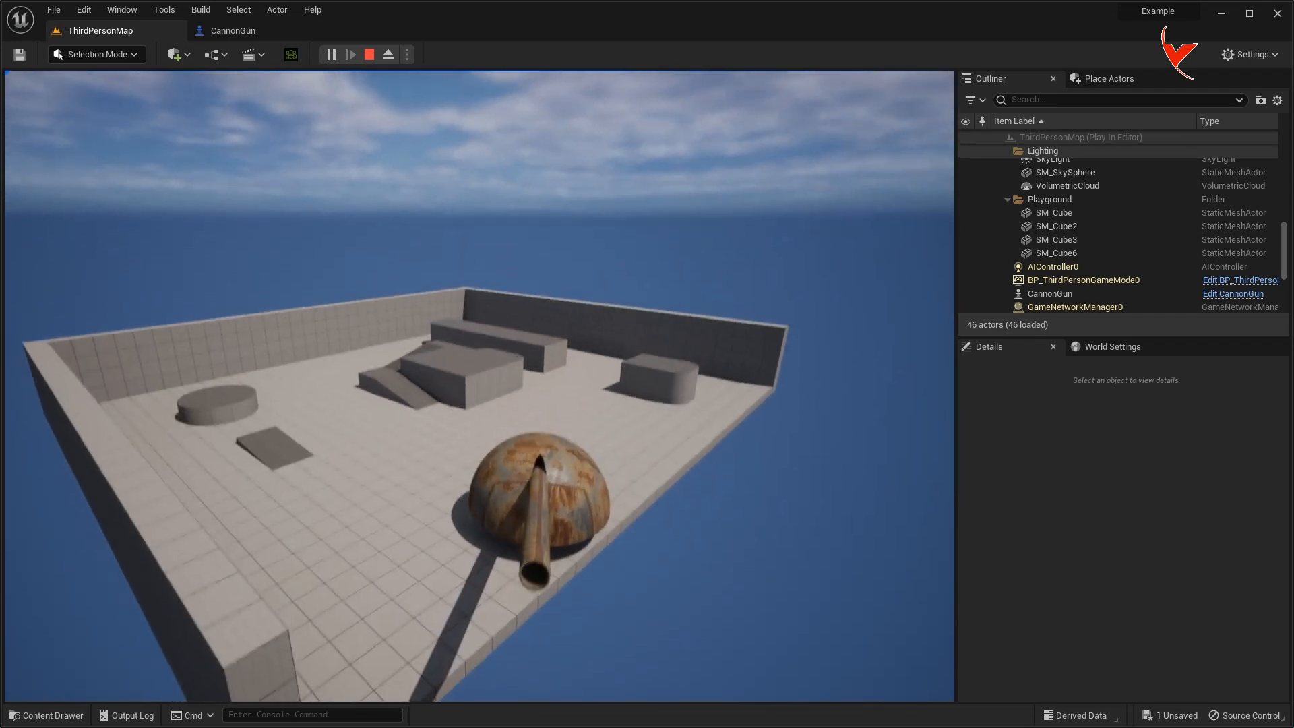
{"action": "key", "text": "Escape"}
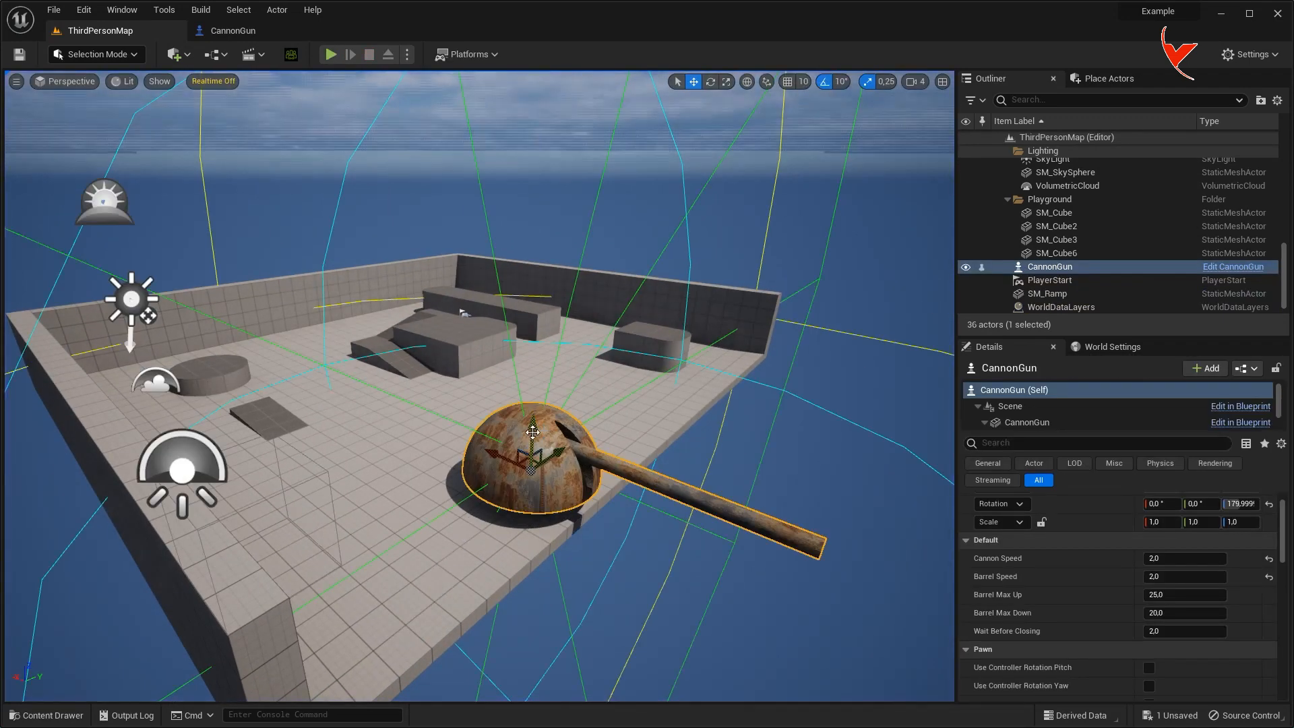
Raise the CannonGun well above the floor and play-test its tracking from the elevated position.
{"action": "key", "text": "alt+p"}
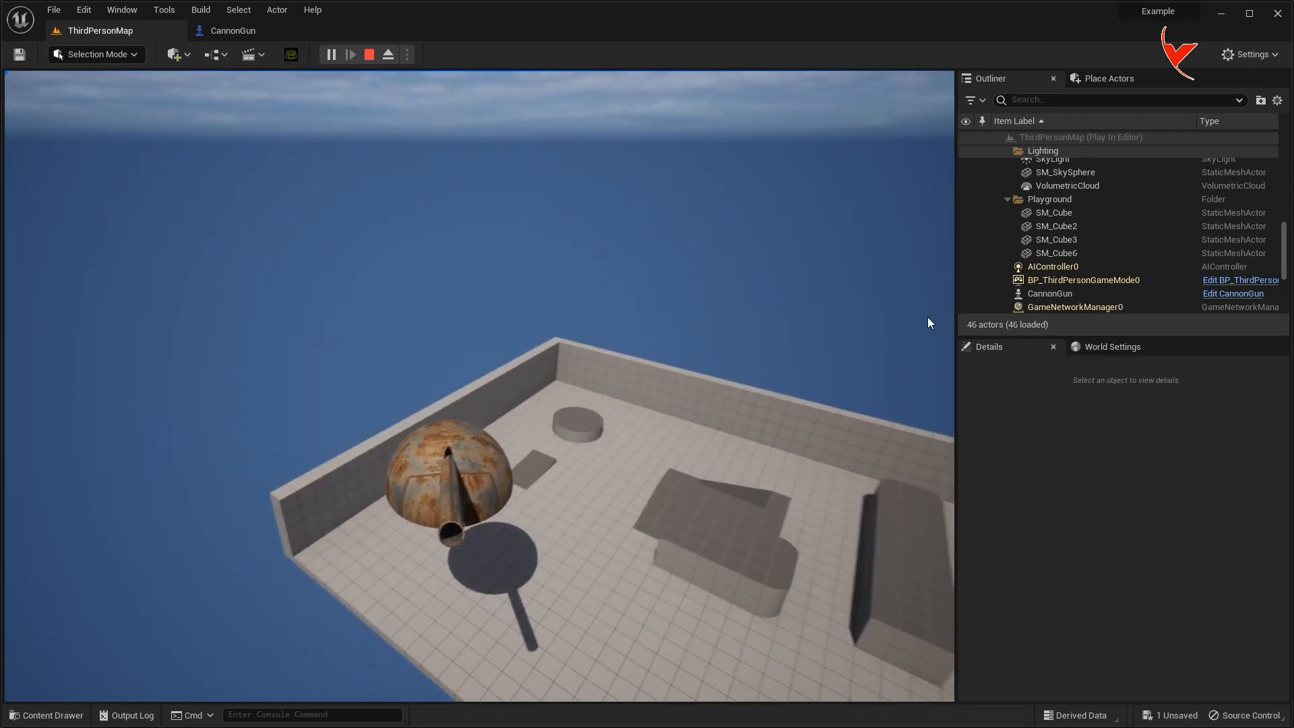
{"action": "key", "text": "Escape"}
Fly the pawn back from the elevated CannonGun to observe its aim and end the play-test.
{"action": "key", "text": "s"}
{"action": "right_click_drag", "start_coordinate": [927, 317], "coordinate": [925, 349]}
{"action": "left_click", "coordinate": [647, 403]}
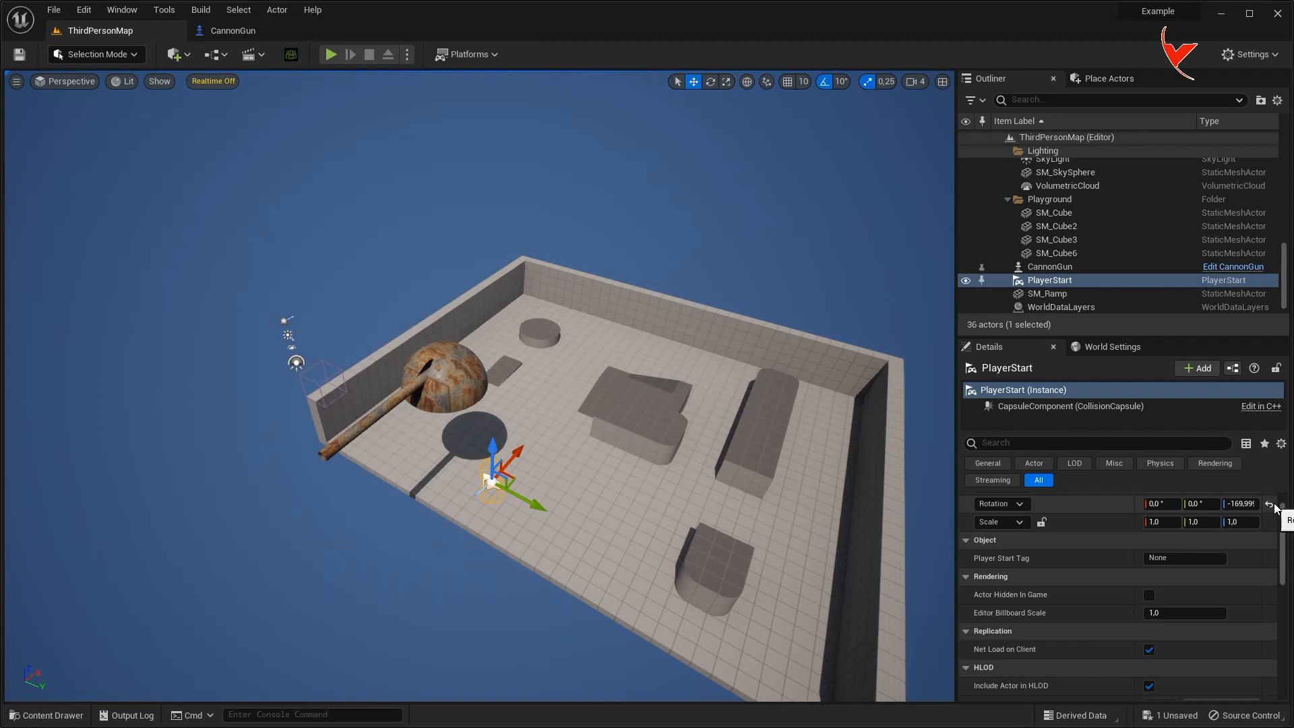
Move the CannonGun to the middle of the playground and seat it on top of the central block.
{"action": "left_click", "coordinate": [455, 380]}
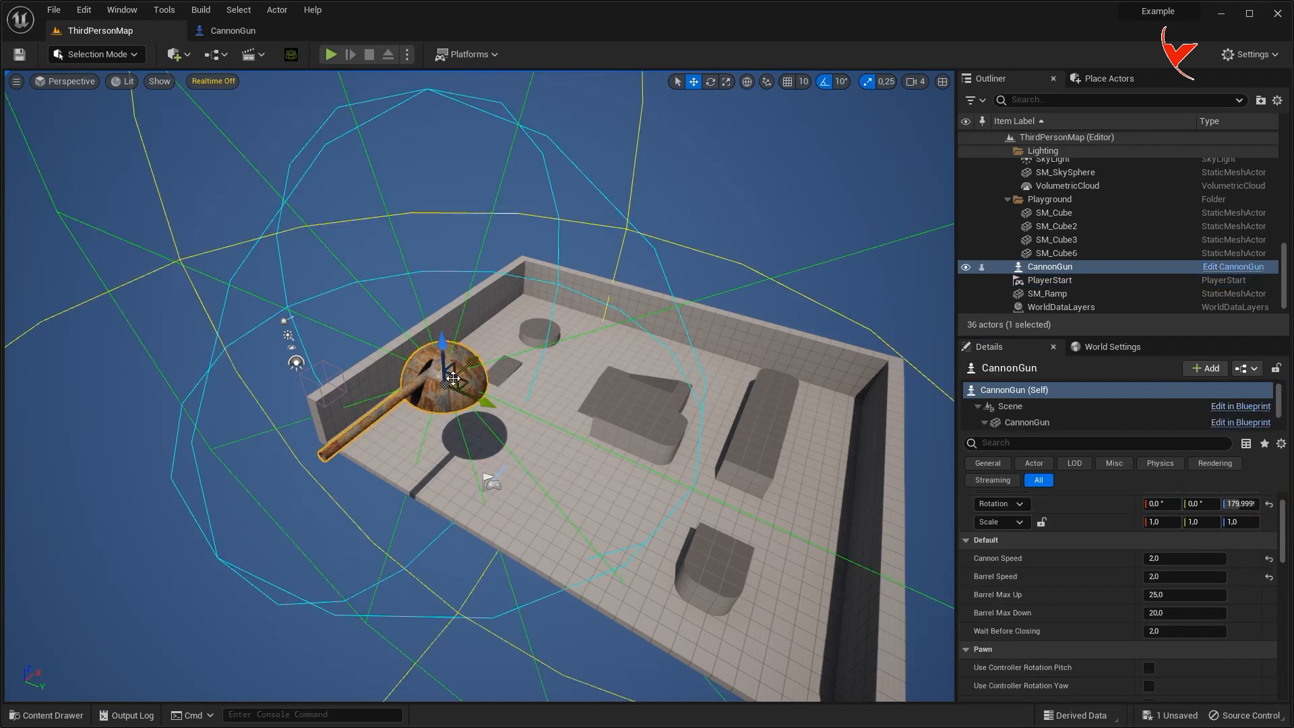
{"action": "left_click_drag", "start_coordinate": [472, 369], "coordinate": [675, 297]}
{"action": "left_click_drag", "start_coordinate": [570, 241], "coordinate": [560, 328]}
{"action": "left_click_drag", "start_coordinate": [605, 389], "coordinate": [654, 342]}
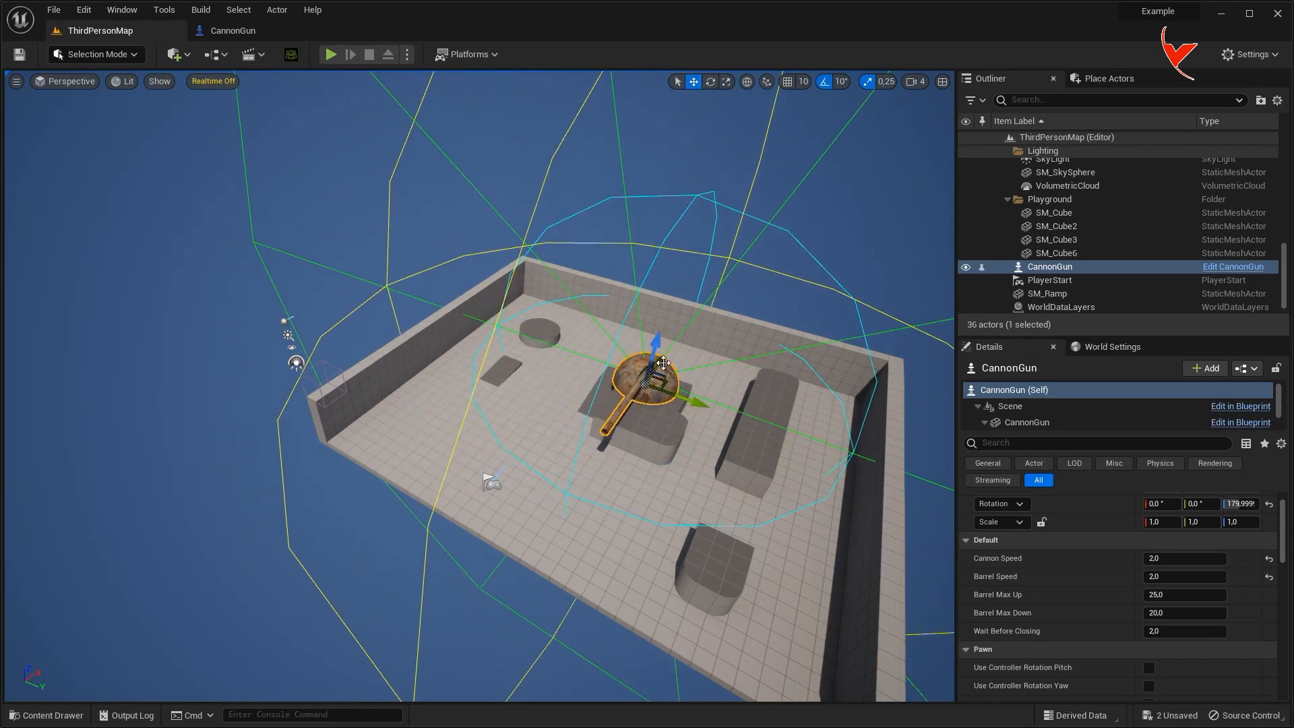
{"action": "key", "text": "f"}
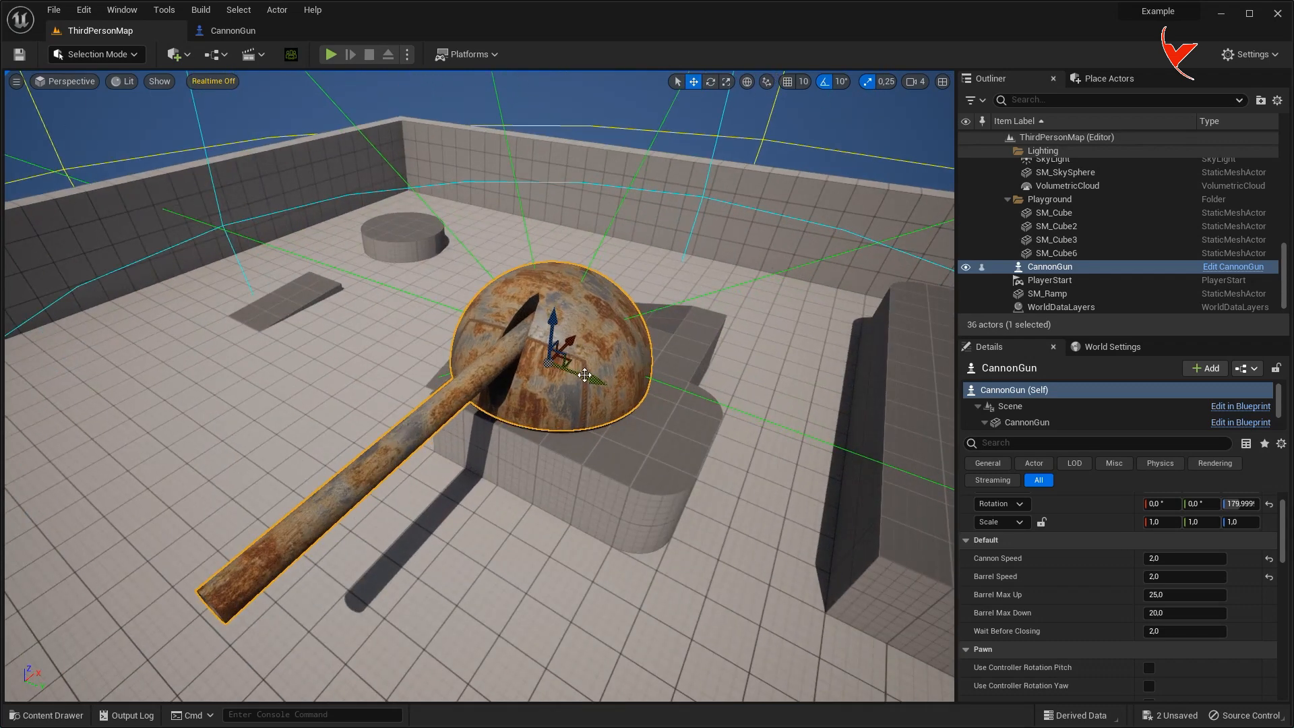
{"action": "left_click_drag", "start_coordinate": [582, 370], "coordinate": [634, 393]}
{"action": "left_click_drag", "start_coordinate": [605, 351], "coordinate": [602, 317]}
Duplicate the CannonGun and place the copy on the rounded block near the playground's open corner.
{"action": "right_click_drag", "start_coordinate": [602, 317], "coordinate": [573, 400]}
{"action": "key", "text": "s"}
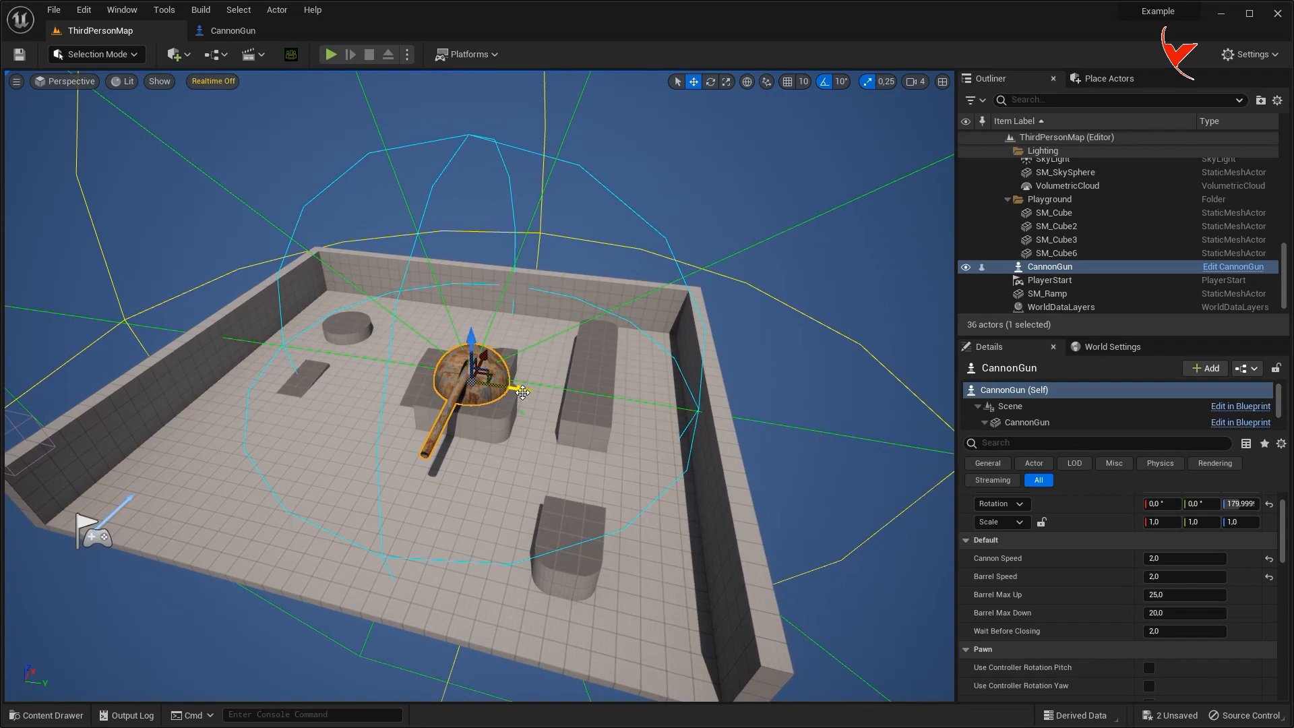
{"action": "left_click_drag", "start_coordinate": [522, 391], "coordinate": [530, 436], "text": "alt"}
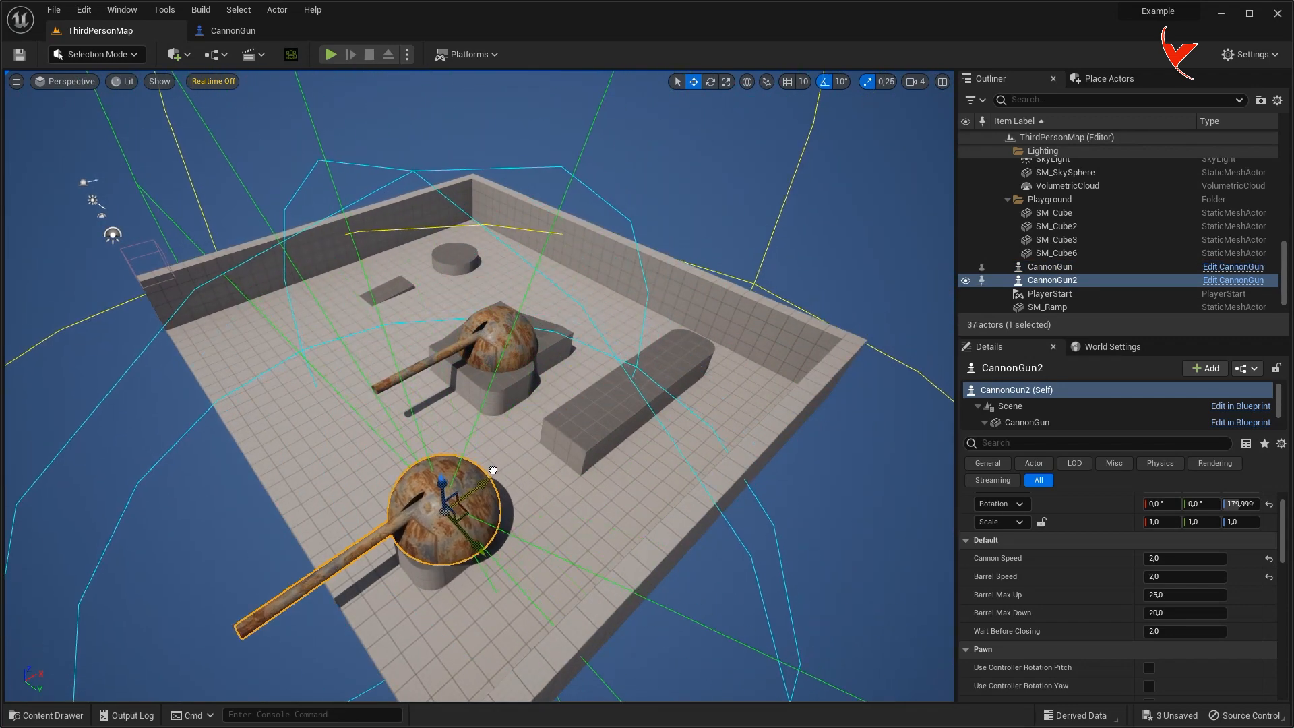
{"action": "right_click_drag", "start_coordinate": [471, 479], "coordinate": [552, 453]}
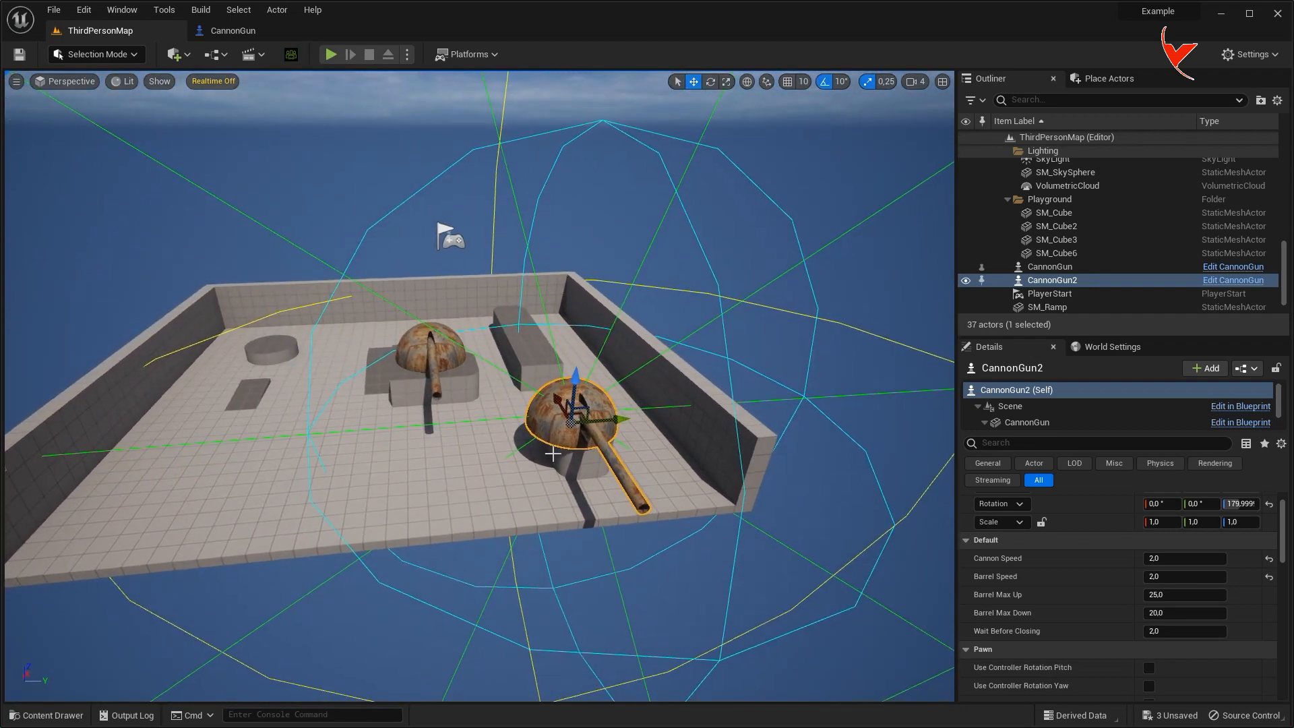
{"action": "left_click_drag", "start_coordinate": [615, 416], "coordinate": [622, 415]}
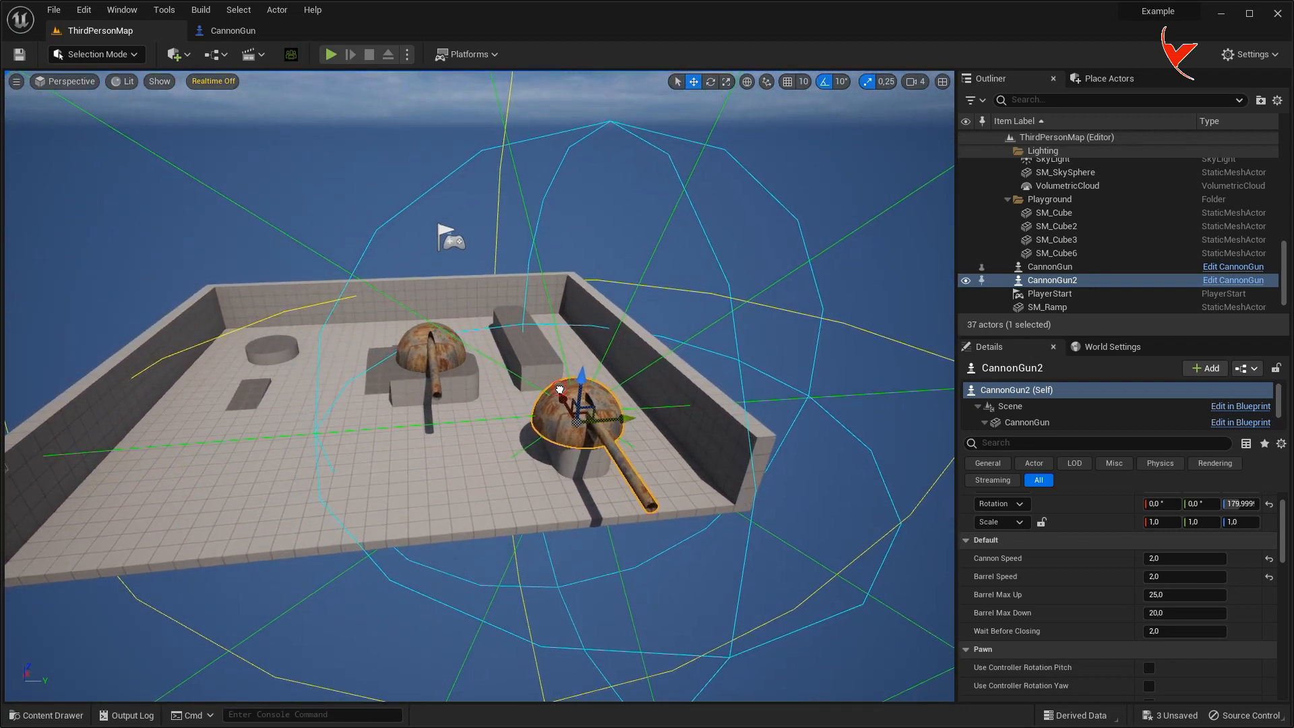
Play-test the level with both cannons by flying the pawn around them, and end the session.
{"action": "right_click_drag", "start_coordinate": [515, 353], "coordinate": [522, 404]}
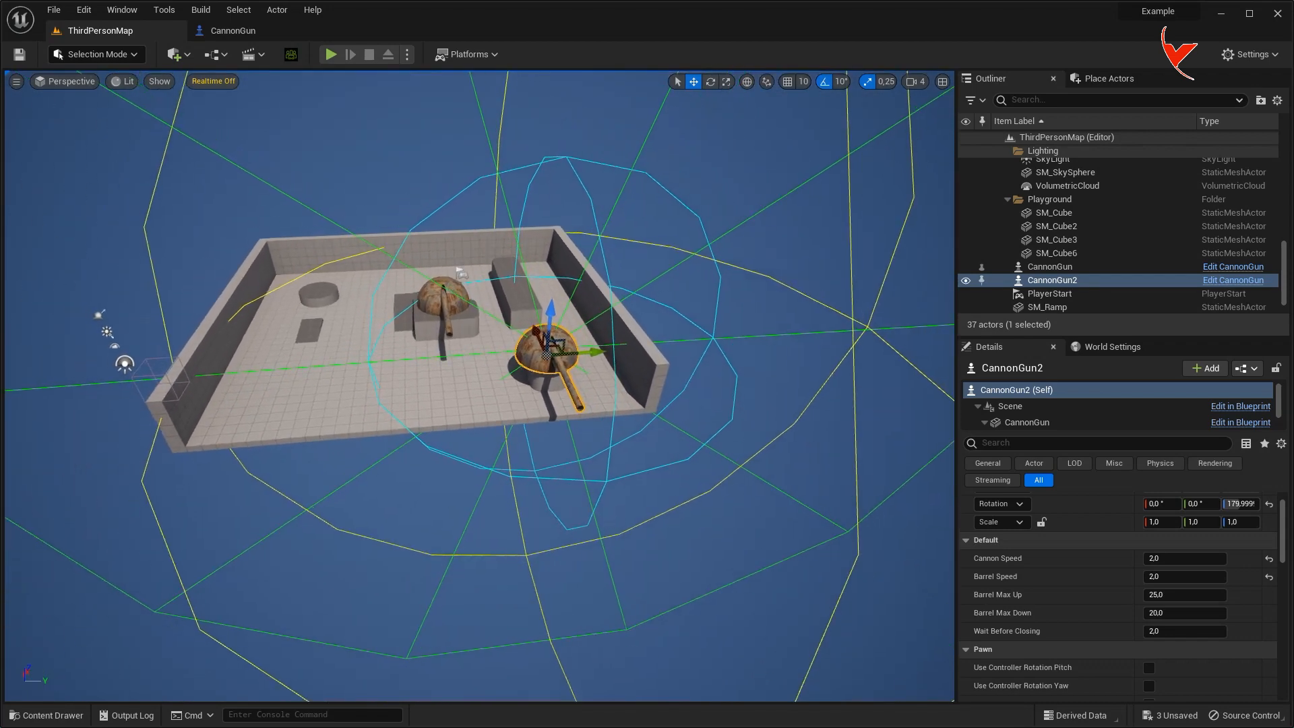
{"action": "left_click", "coordinate": [330, 55]}
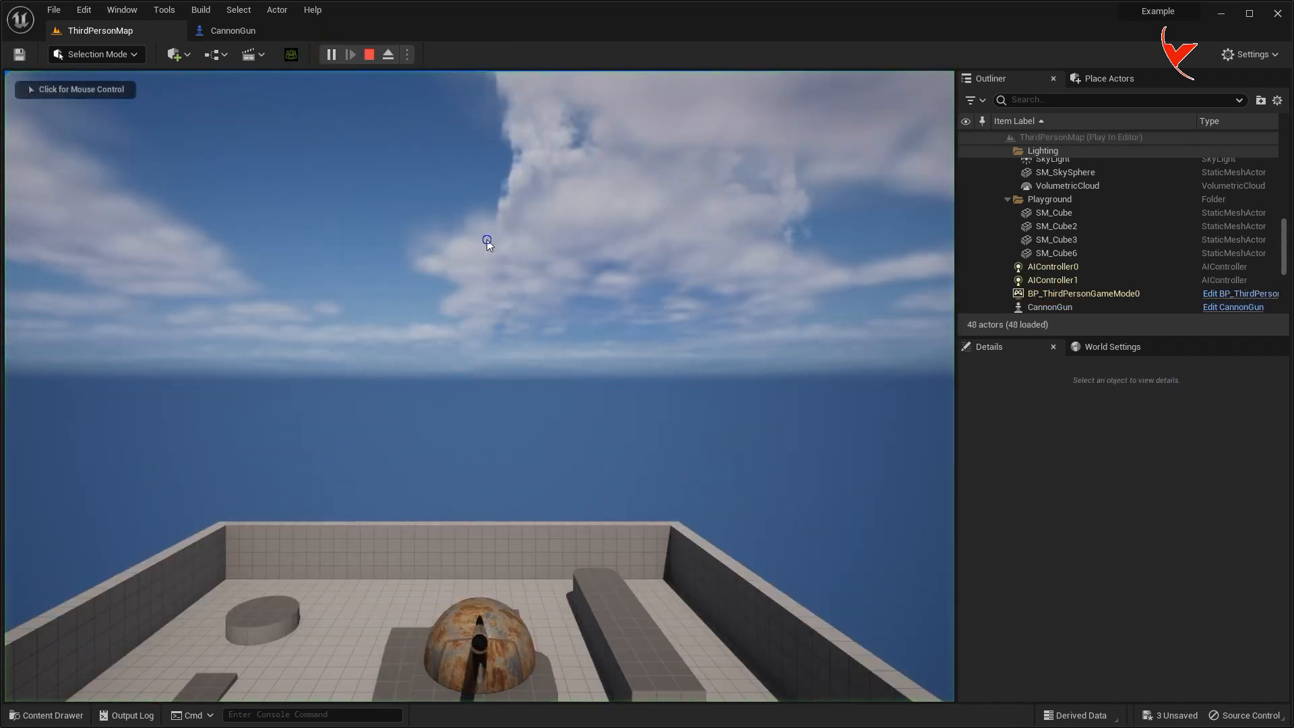
{"action": "left_click", "coordinate": [487, 244]}
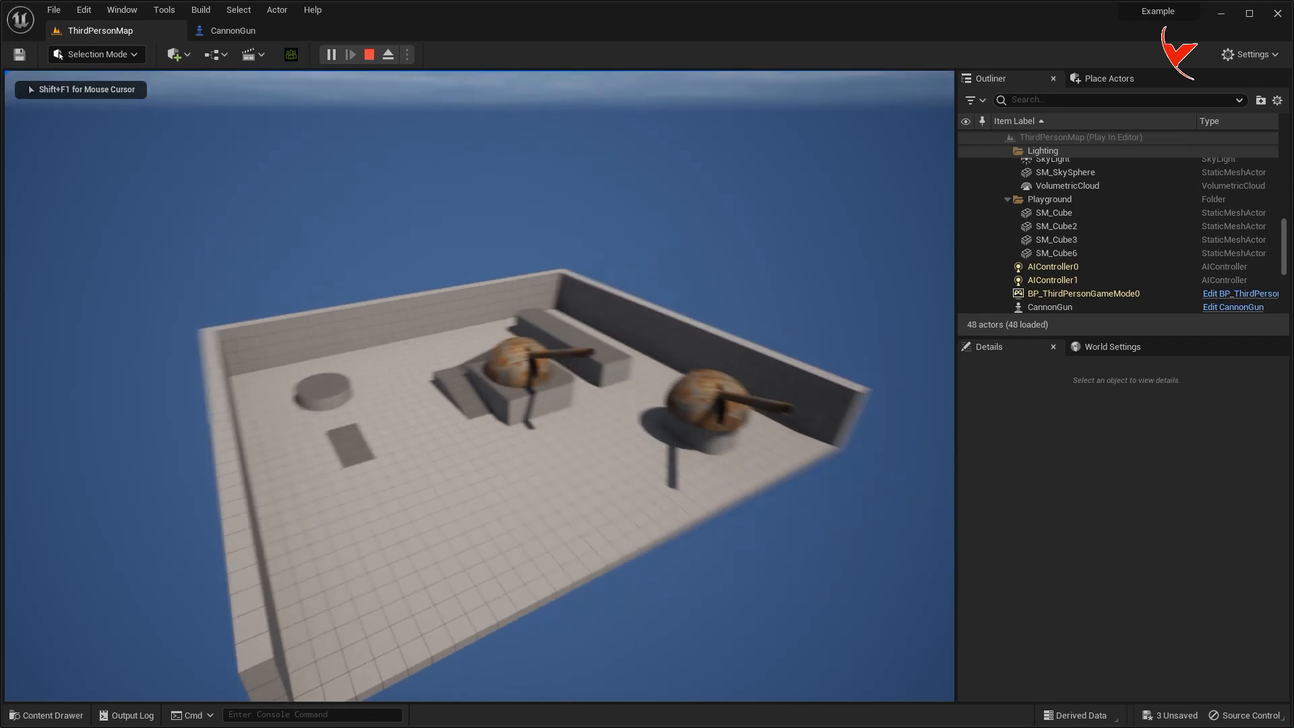
{"action": "key", "text": "w"}
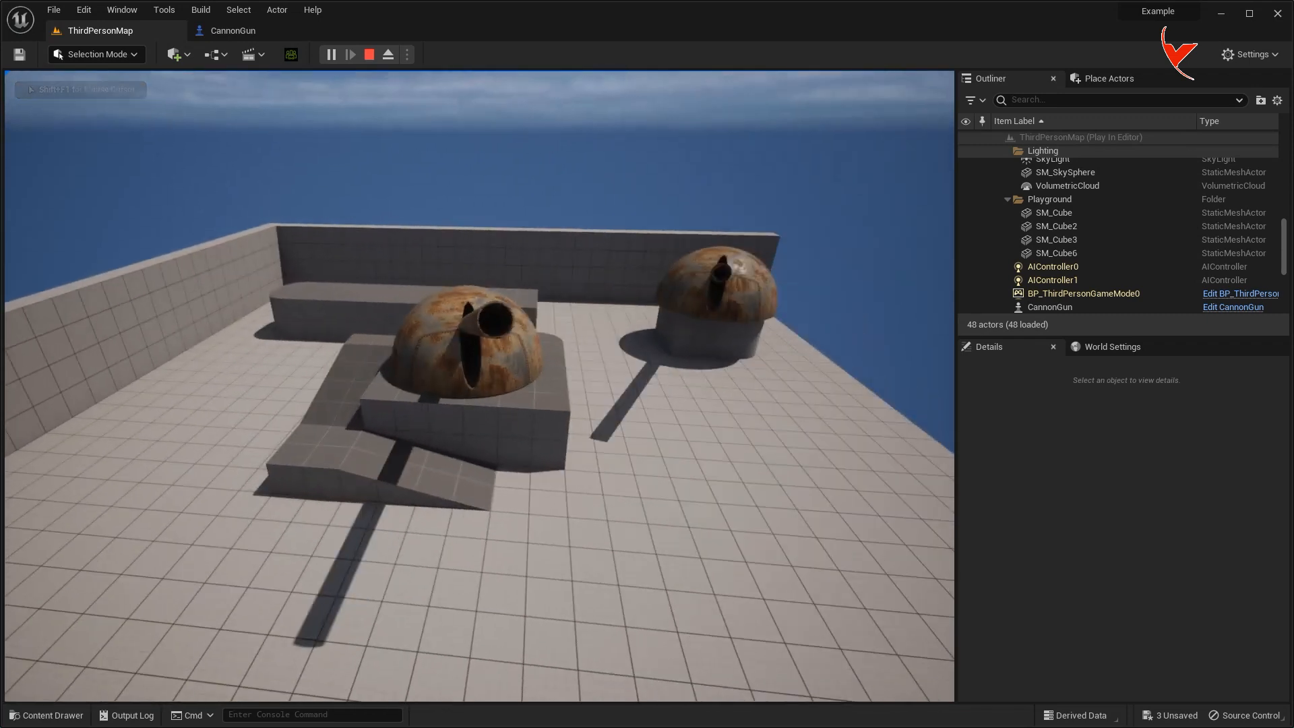
{"action": "key", "text": "Escape"}
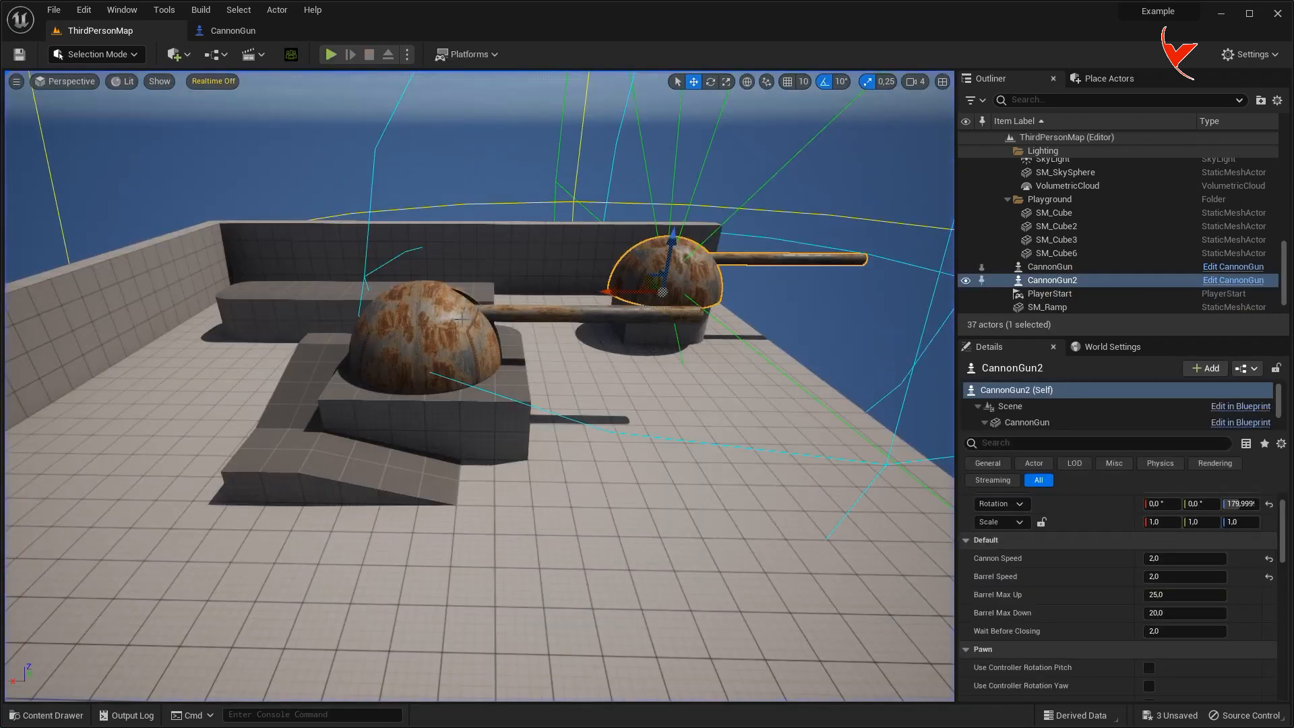
Reset both CannonGuns' Cannon Speed to 0.8 and Barrel Speed to 0.5, and play-test the level.
{"action": "left_click", "coordinate": [460, 317]}
{"action": "left_click", "coordinate": [674, 289], "text": "ctrl"}
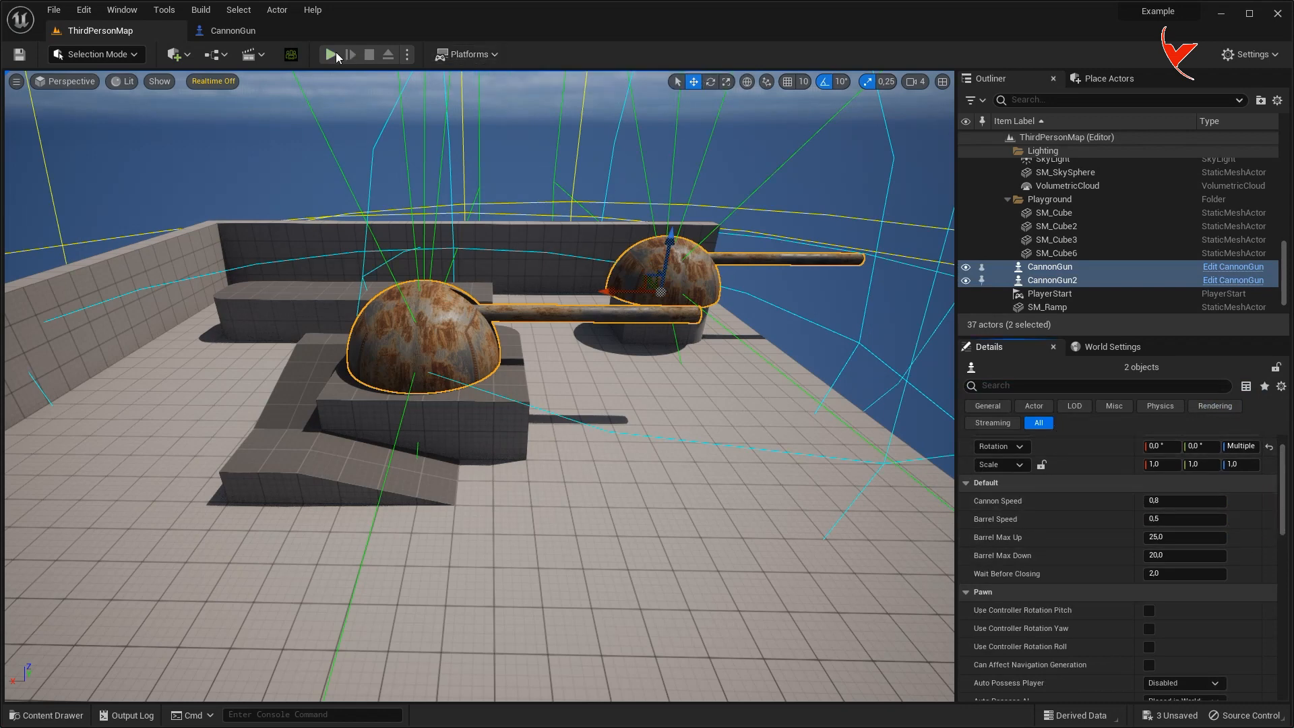
{"action": "left_click", "coordinate": [331, 54]}
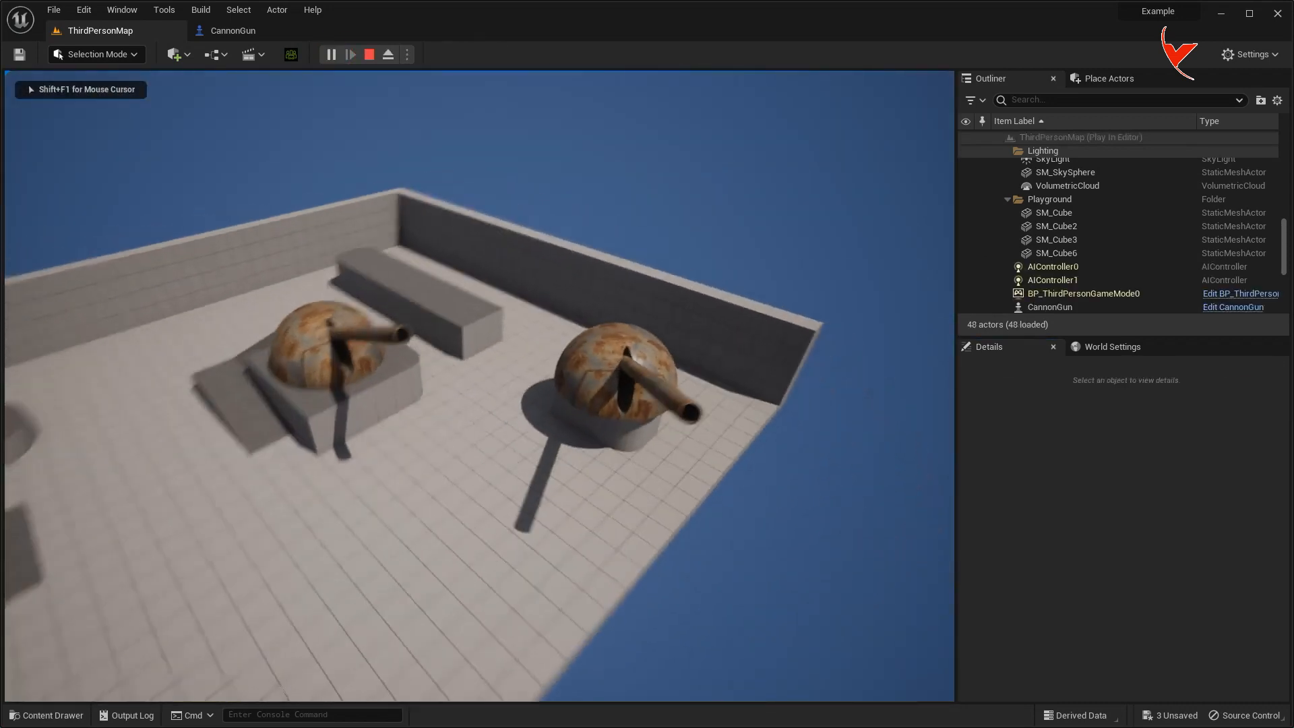